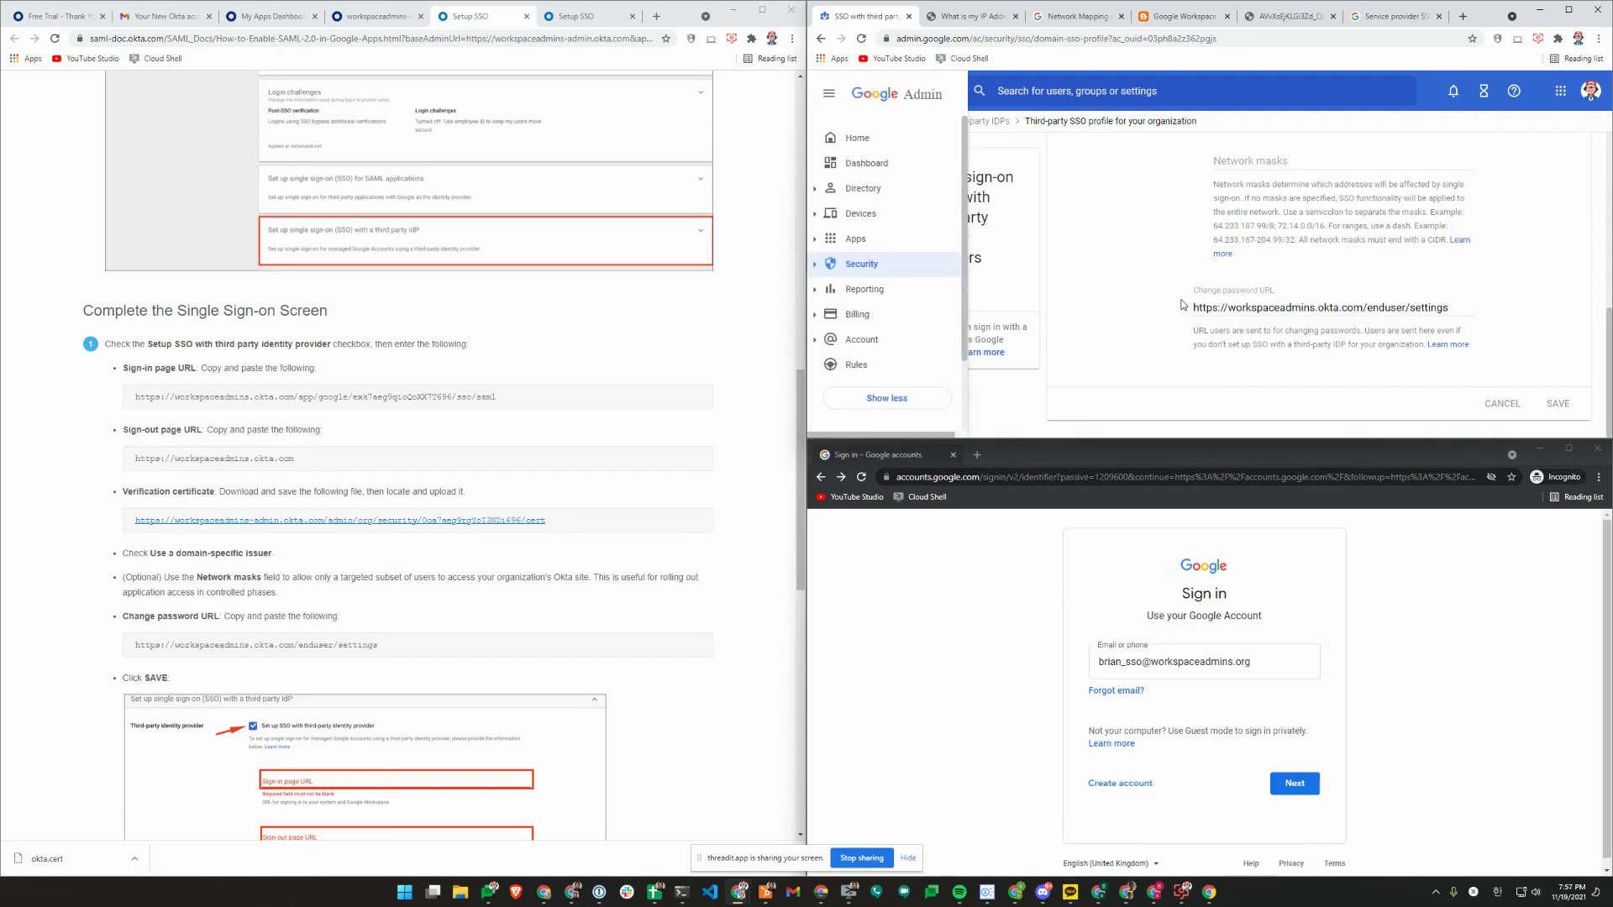
Review the SSO profile settings and continue the test sign-in past the e-mail step.
{"action": "scroll", "coordinate": [1206, 273], "scroll_direction": "up", "scroll_amount": 10}
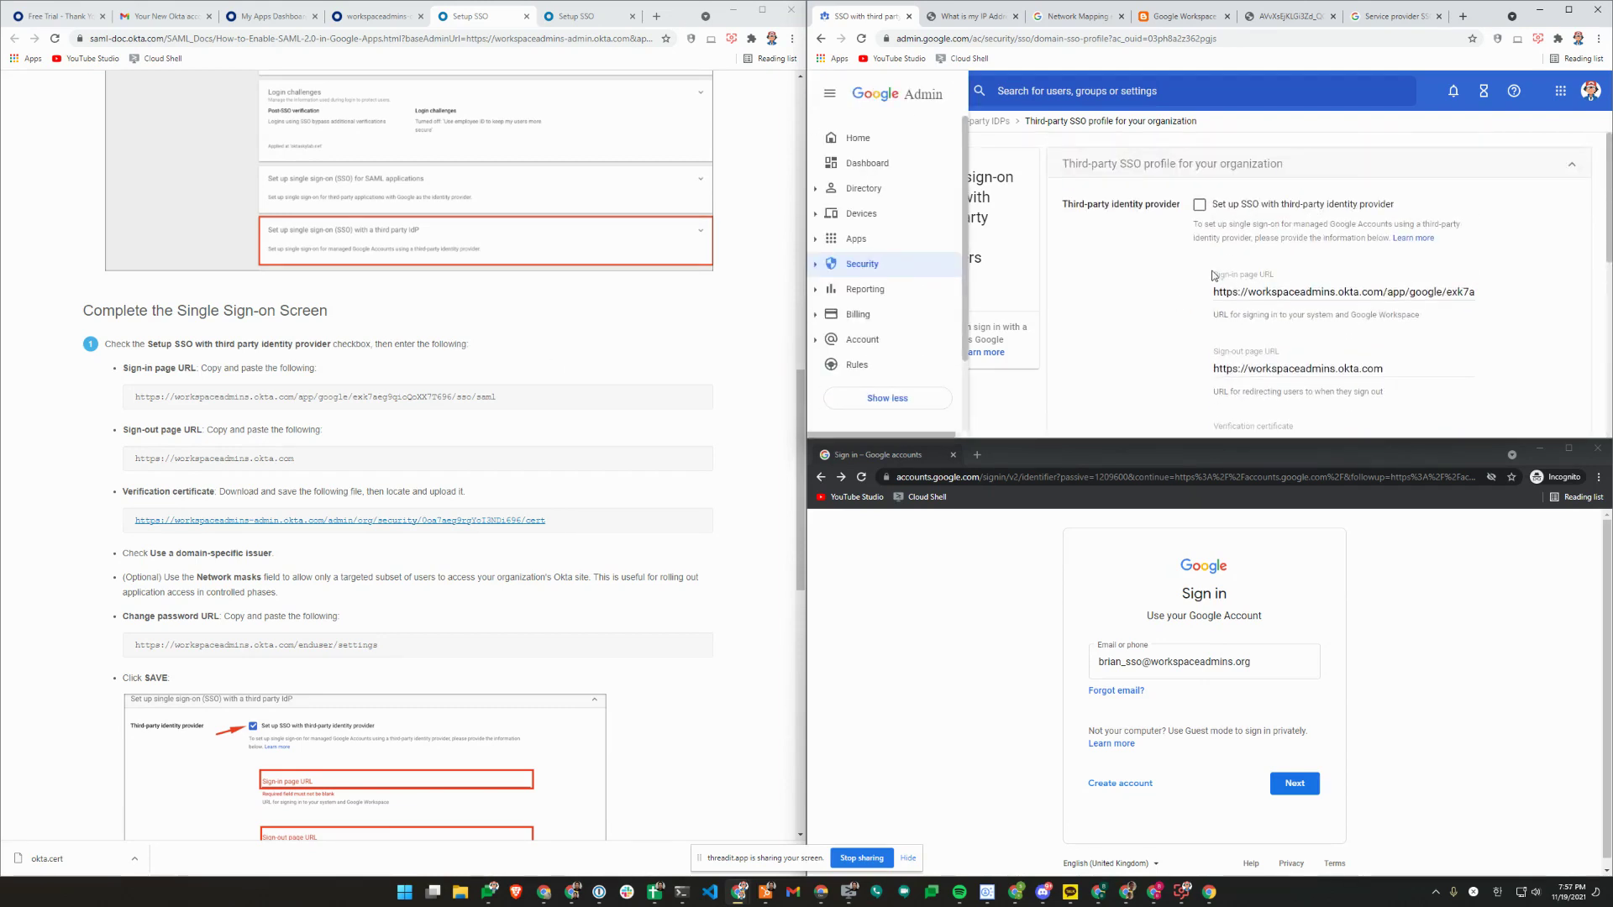
{"action": "scroll", "coordinate": [1209, 275], "scroll_direction": "down", "scroll_amount": 2}
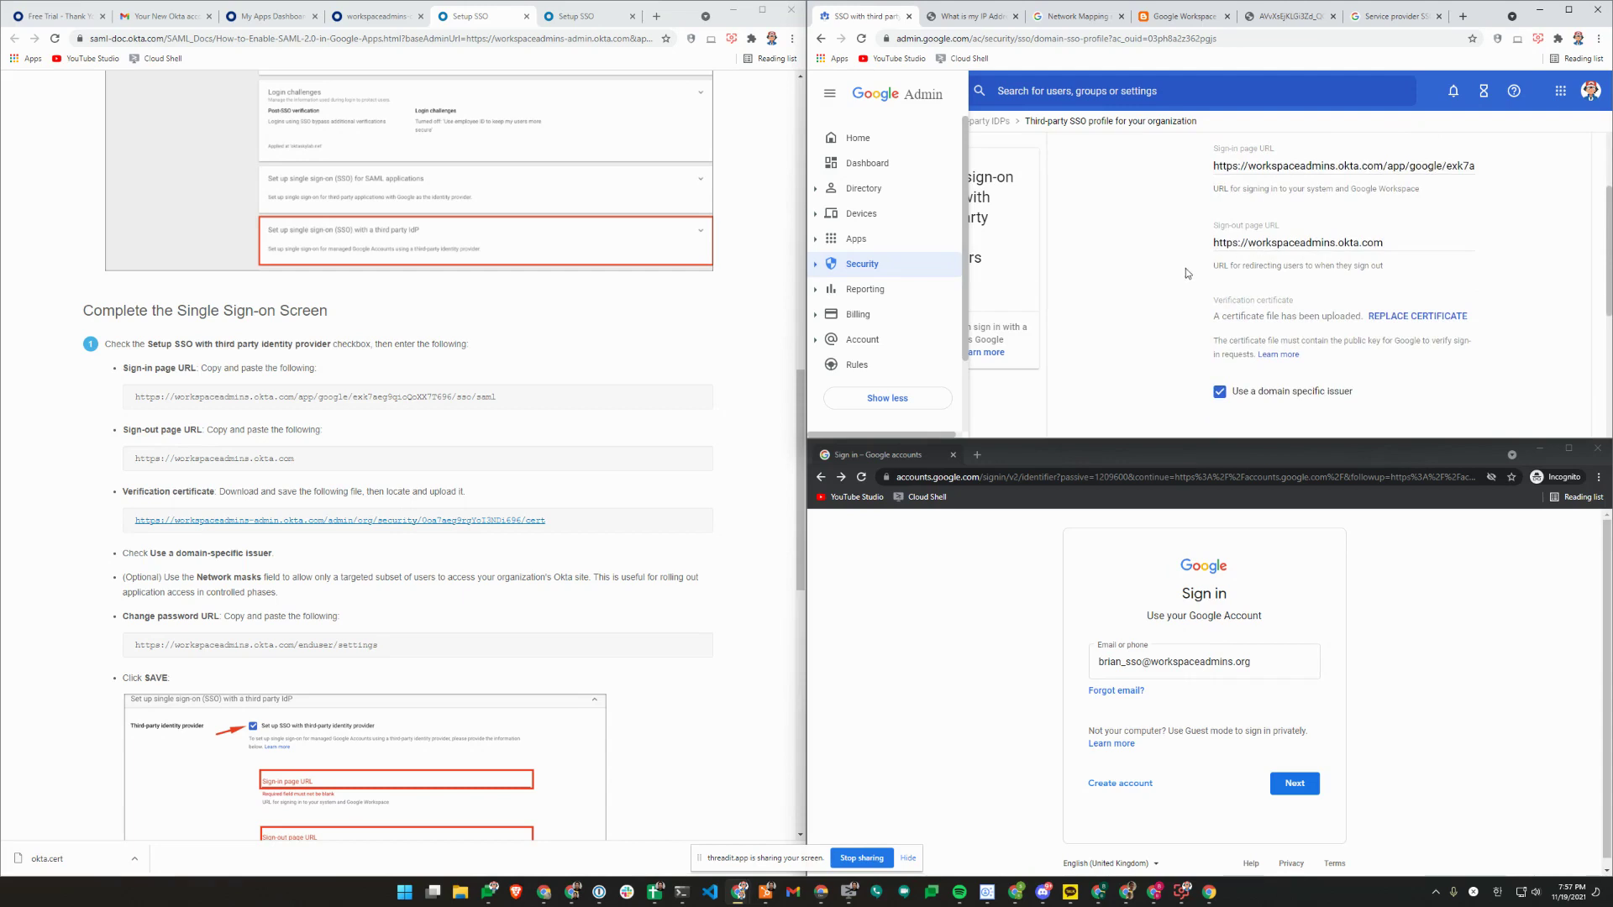
{"action": "scroll", "coordinate": [1186, 270], "scroll_direction": "down", "scroll_amount": 2}
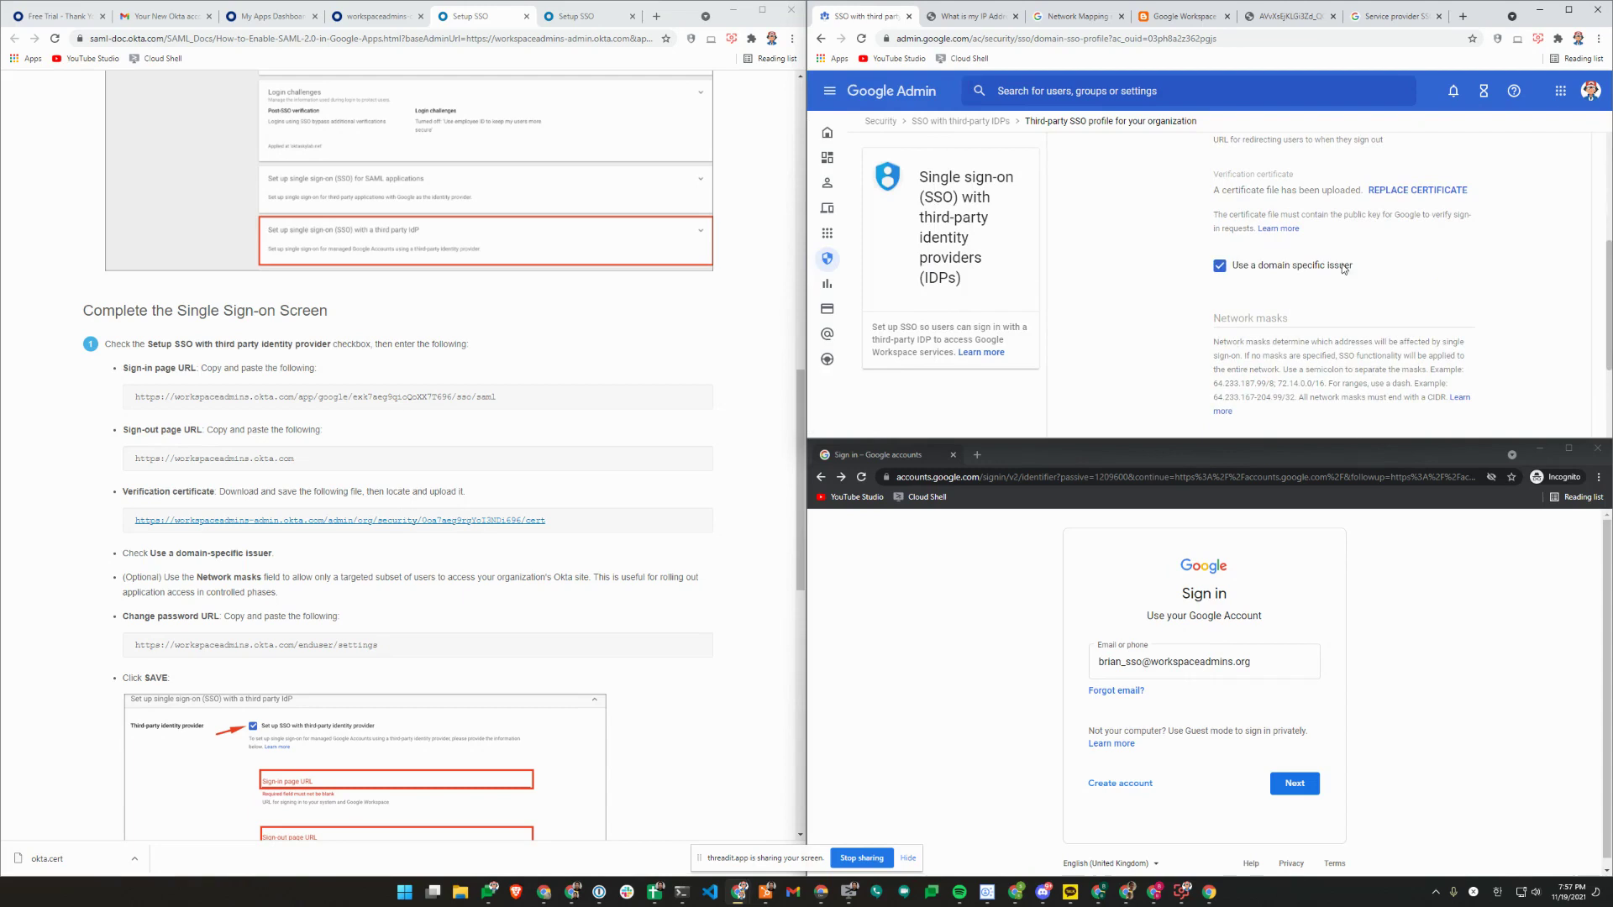
{"action": "scroll", "coordinate": [1352, 271], "scroll_direction": "down", "scroll_amount": 2}
{"action": "scroll", "coordinate": [1260, 300], "scroll_direction": "up", "scroll_amount": 5}
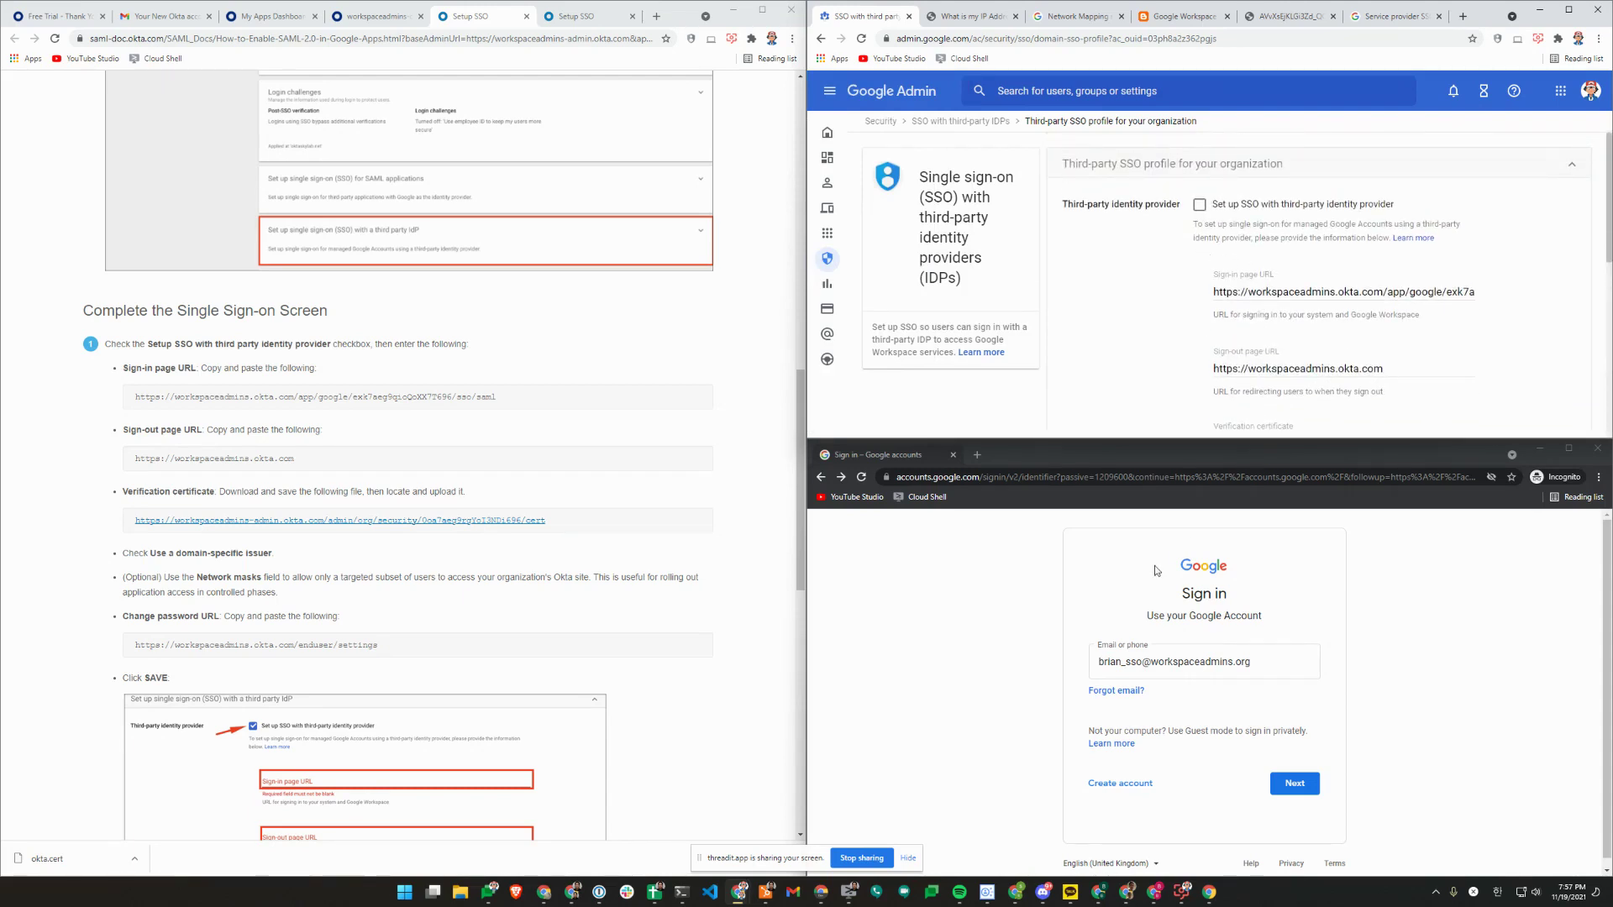
{"action": "scroll", "coordinate": [1396, 302], "scroll_direction": "down", "scroll_amount": 3}
{"action": "scroll", "coordinate": [1397, 305], "scroll_direction": "down", "scroll_amount": 2}
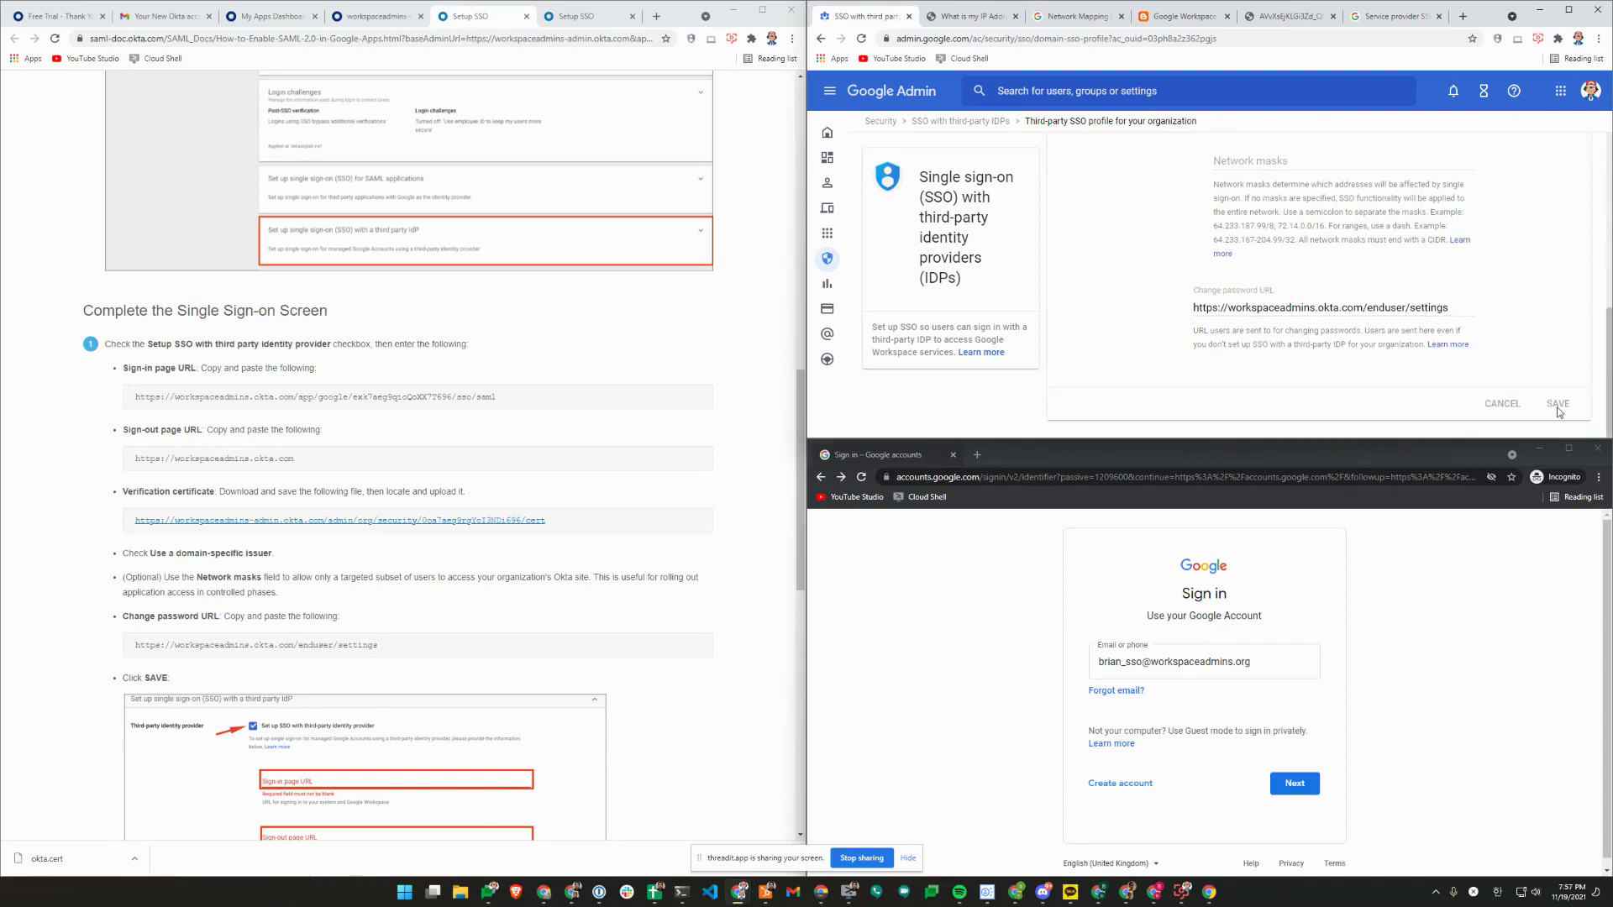
{"action": "left_click", "coordinate": [1294, 783]}
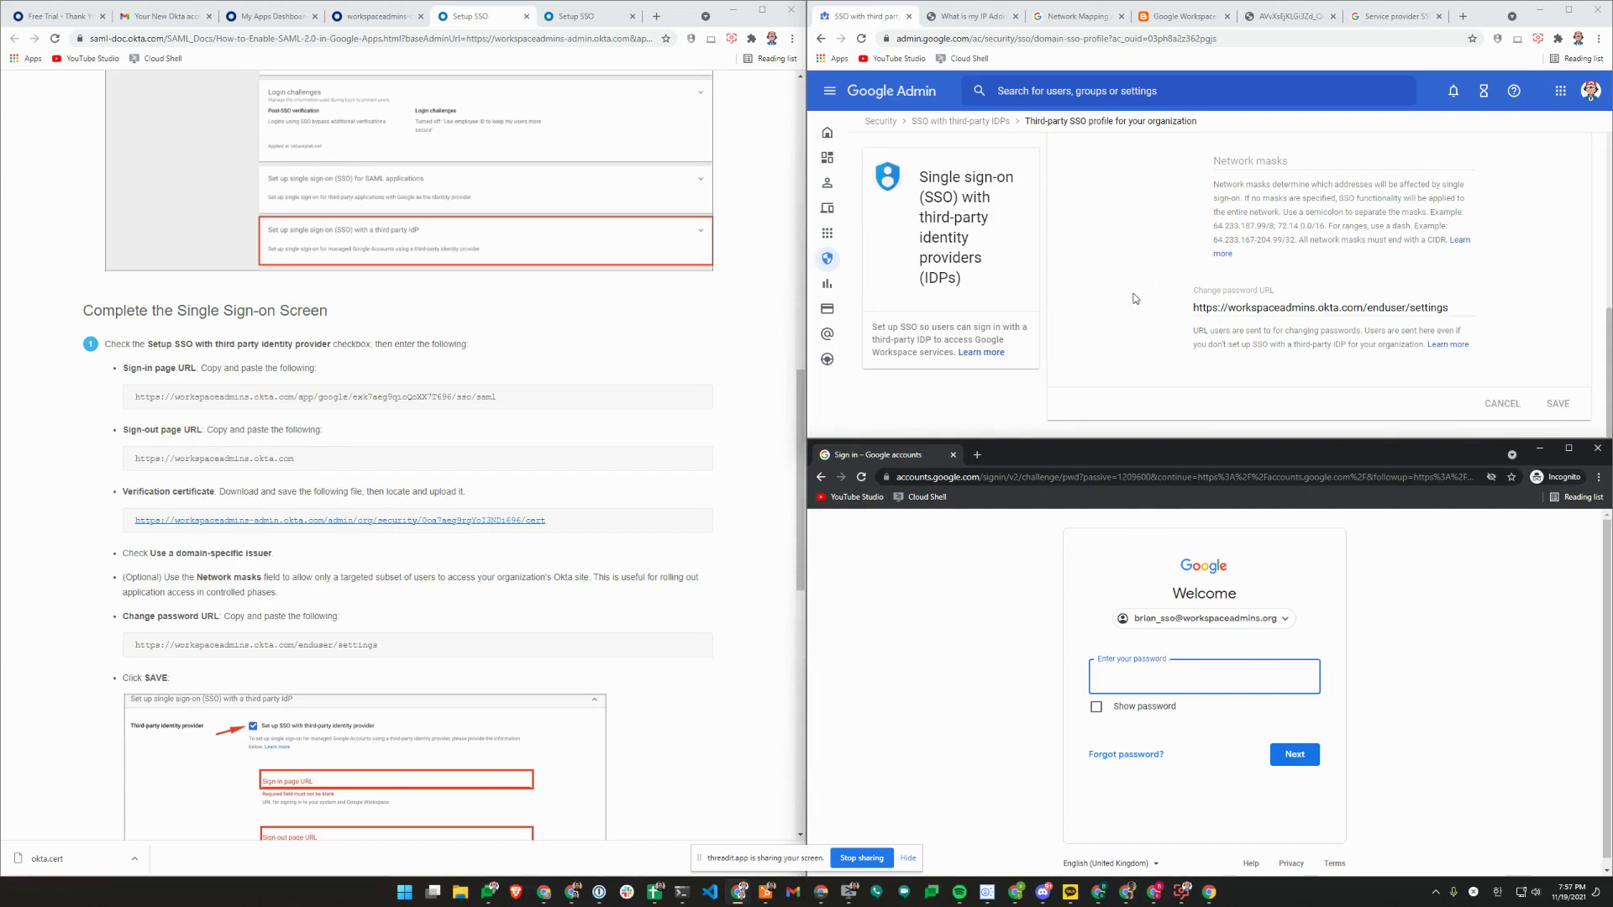
Turn on 'Set up SSO with third party identity provider' and save the profile.
{"action": "scroll", "coordinate": [1186, 237], "scroll_direction": "up", "scroll_amount": 8}
{"action": "left_click", "coordinate": [1199, 204]}
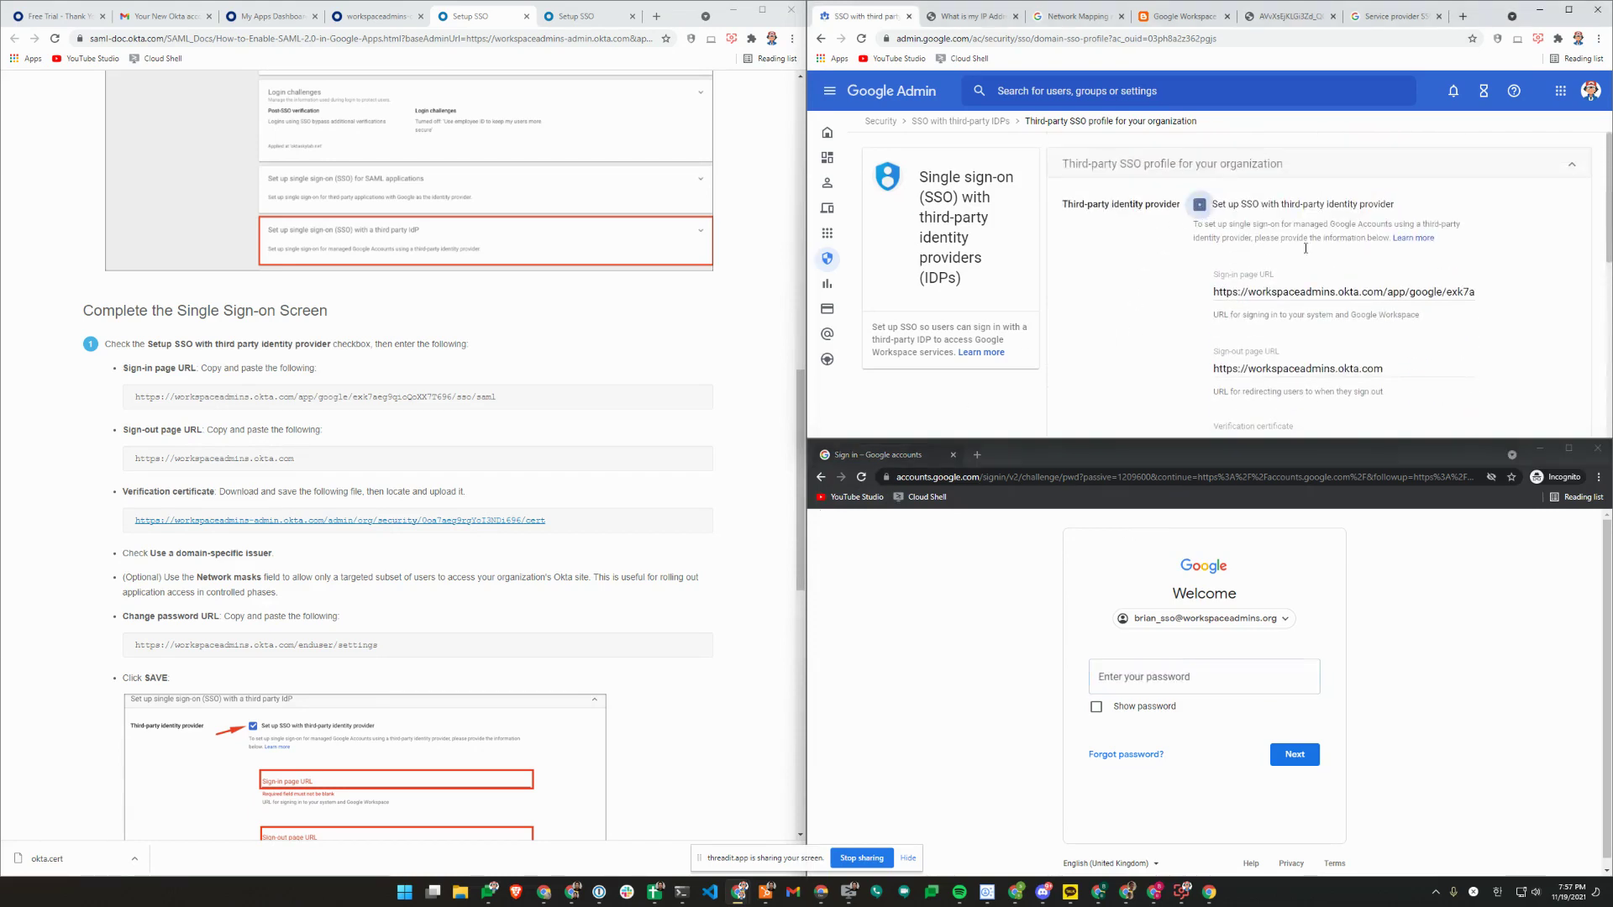
{"action": "scroll", "coordinate": [1201, 218], "scroll_direction": "down", "scroll_amount": 8}
{"action": "left_click", "coordinate": [1555, 402]}
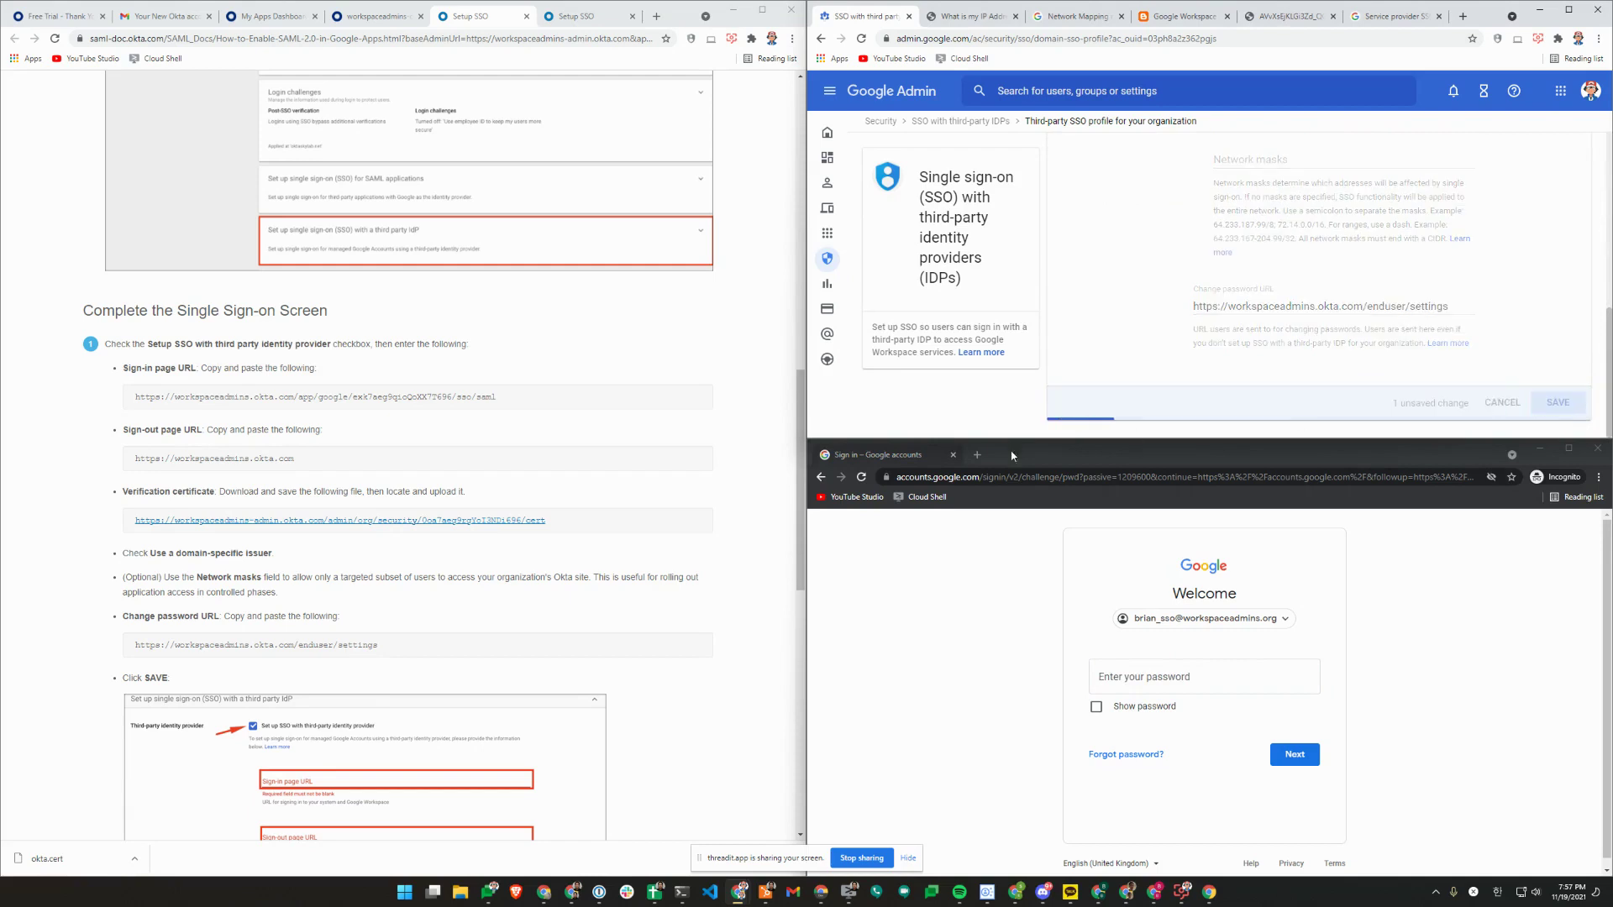
Retry the test sign-in so it reaches Okta, then go back to the SSO overview.
{"action": "left_click", "coordinate": [1210, 618]}
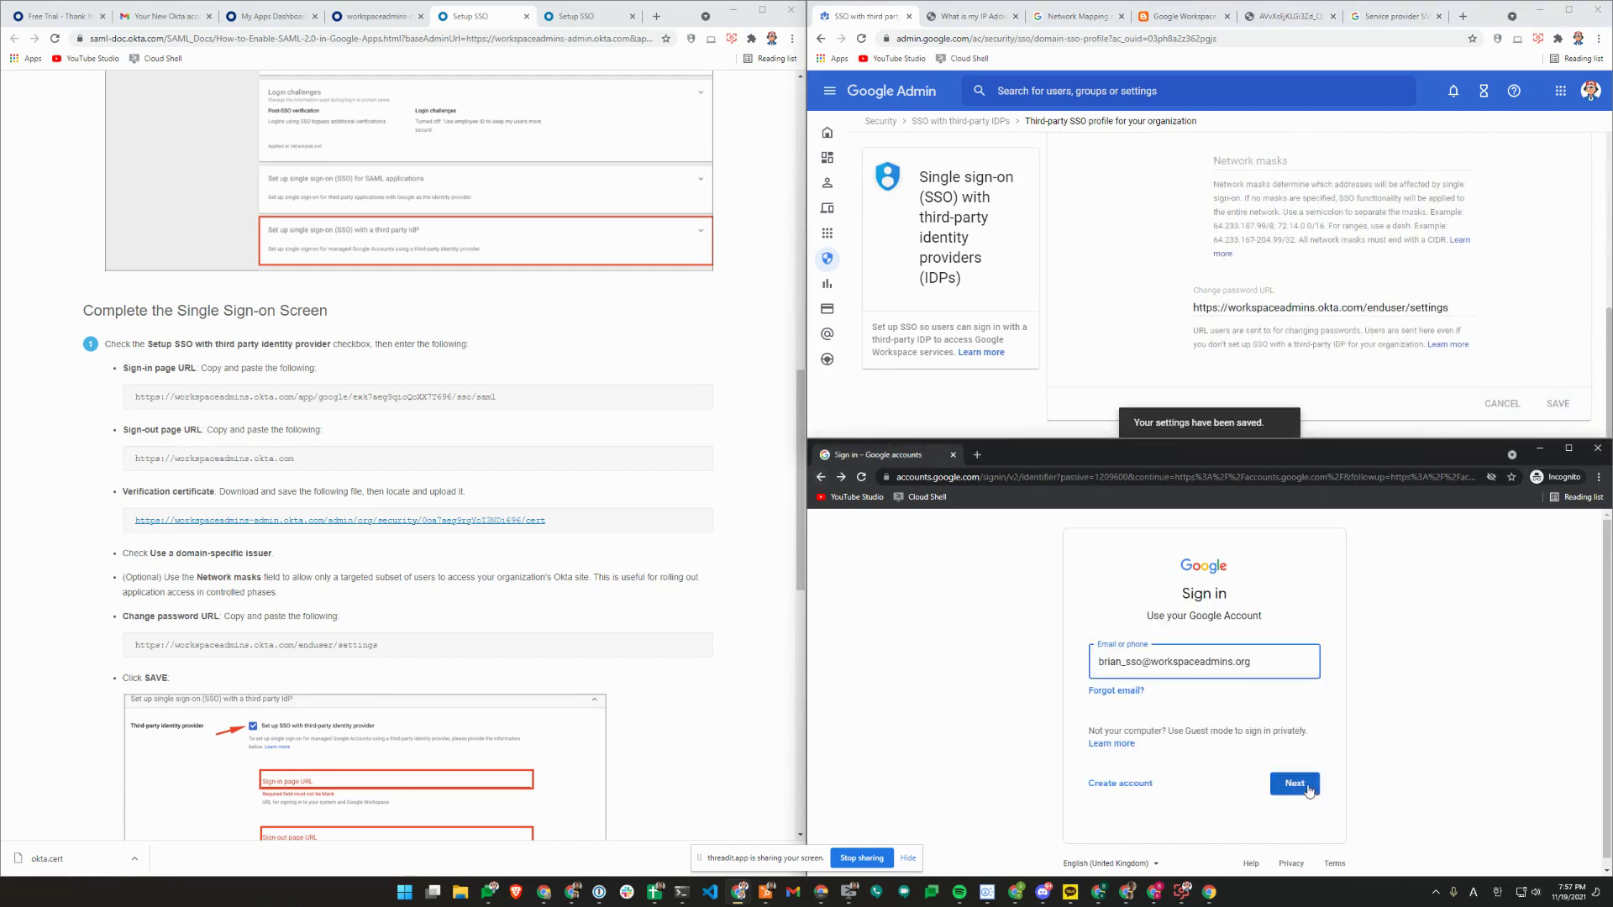
{"action": "left_click", "coordinate": [1293, 782]}
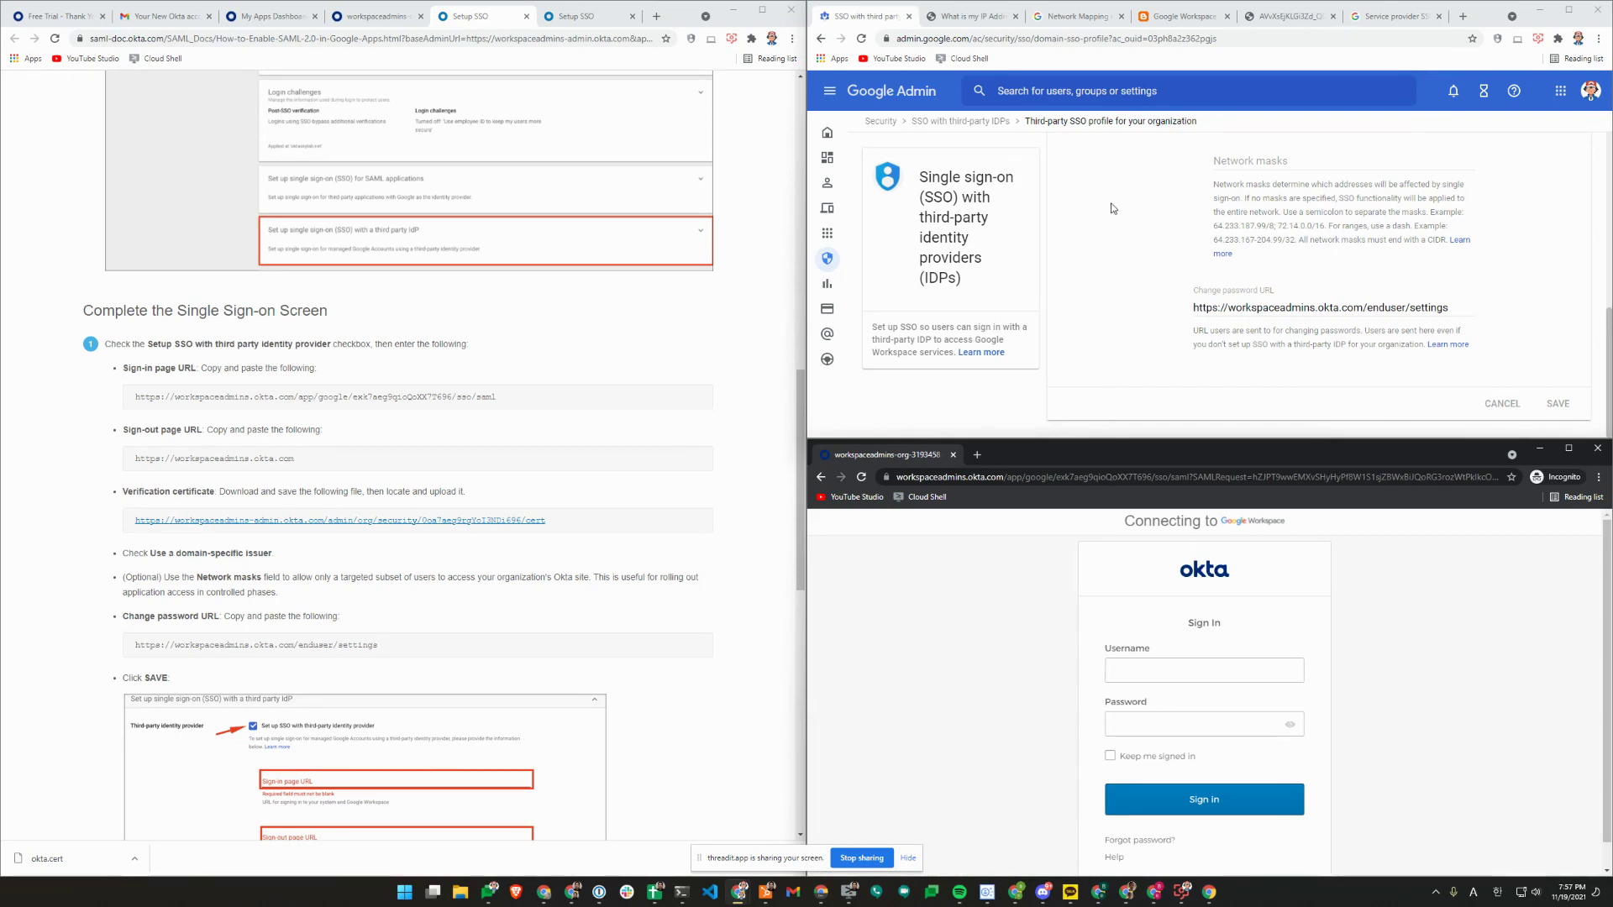
{"action": "left_click", "coordinate": [996, 122]}
{"action": "scroll", "coordinate": [1191, 261], "scroll_direction": "down", "scroll_amount": 3}
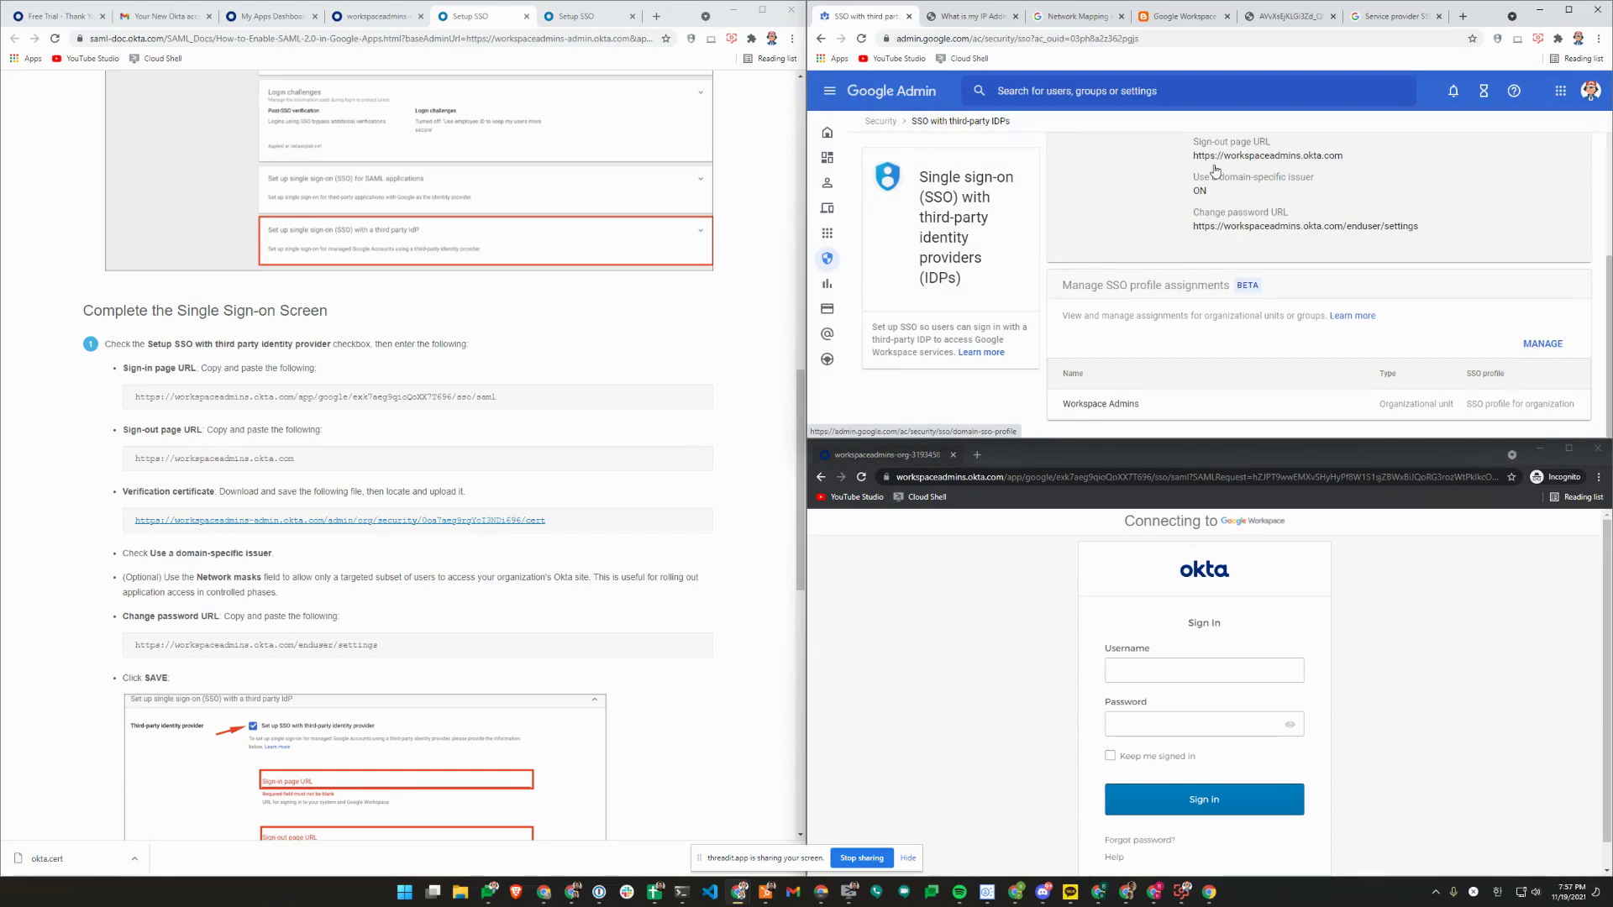
Switch to the Workspace Updates SAML Partial SSO article and read through it.
{"action": "left_click", "coordinate": [1180, 16]}
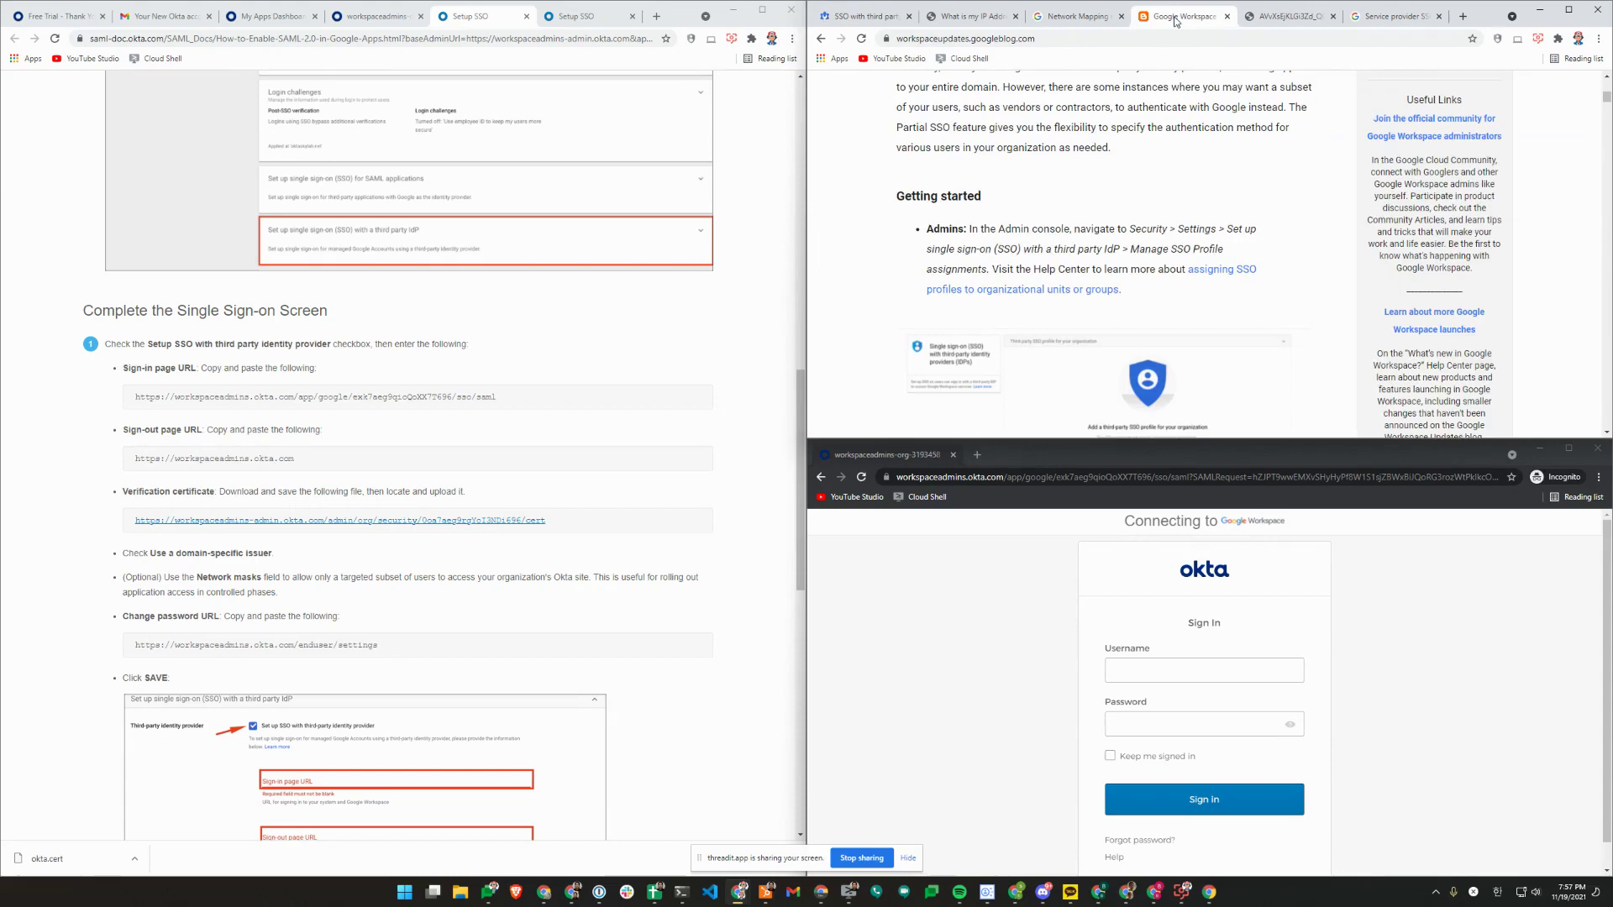
{"action": "scroll", "coordinate": [1203, 255], "scroll_direction": "up", "scroll_amount": 8}
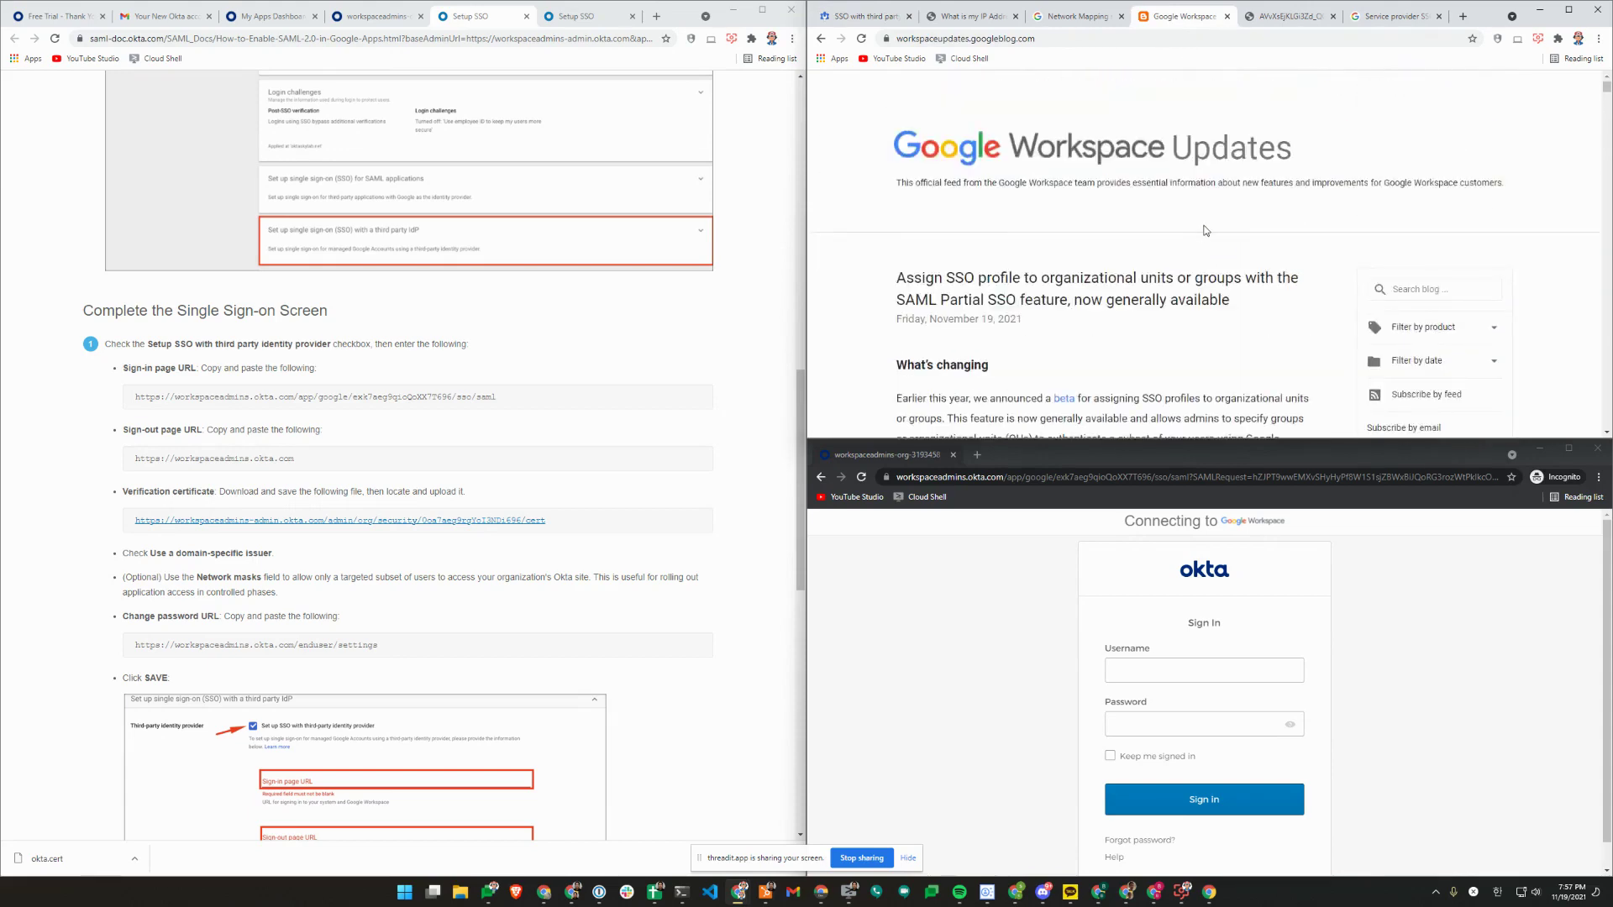
{"action": "scroll", "coordinate": [1226, 199], "scroll_direction": "down", "scroll_amount": 2}
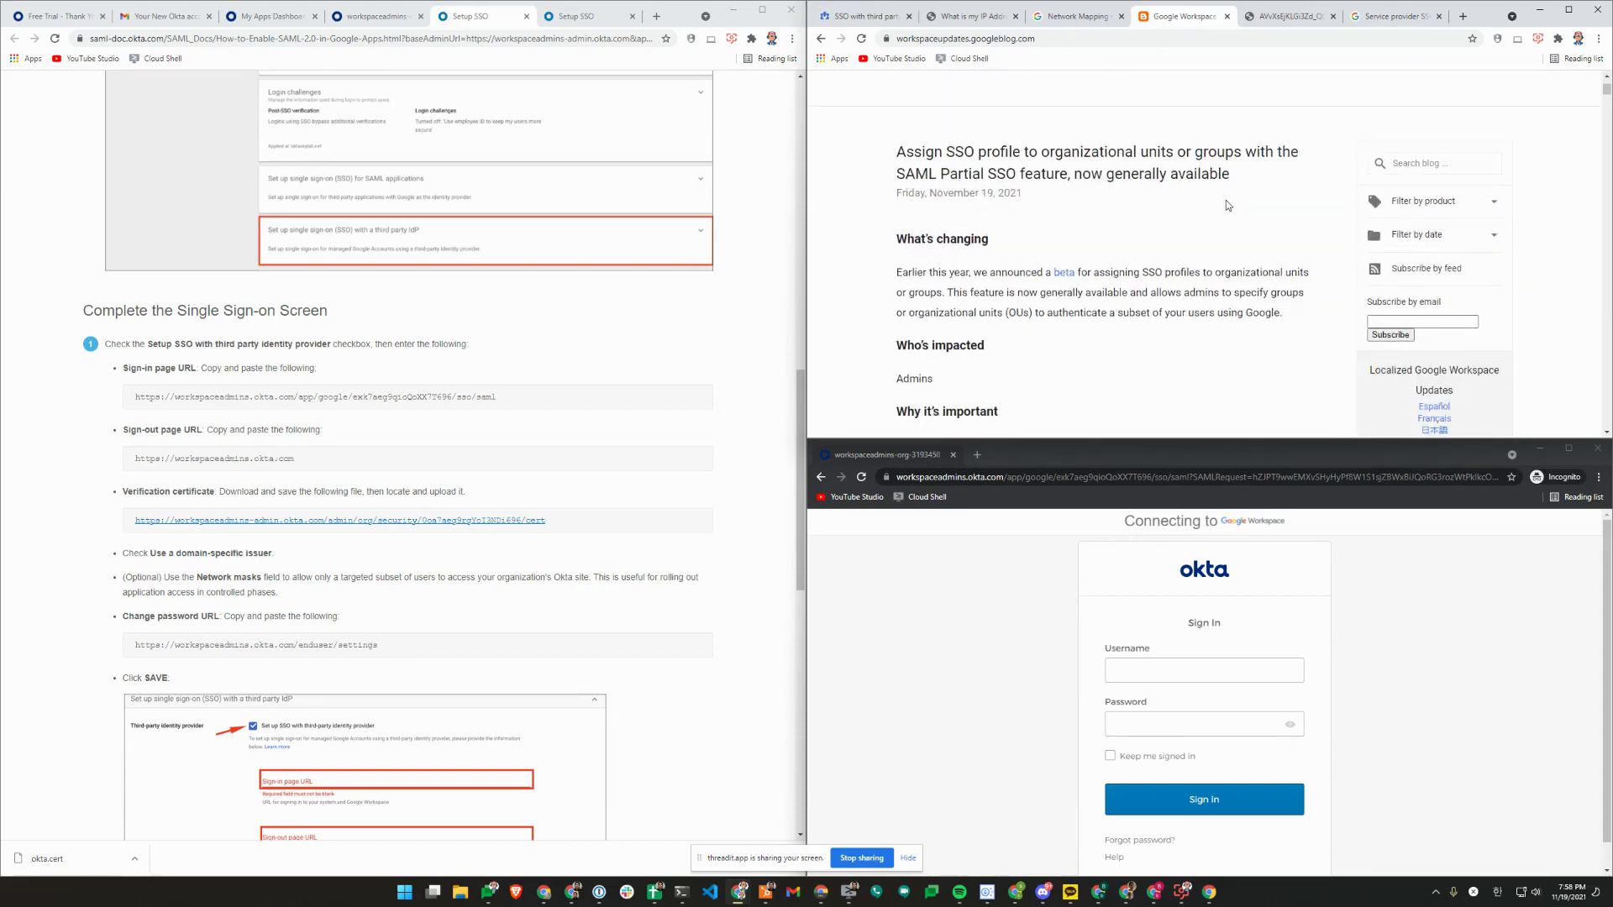
{"action": "scroll", "coordinate": [1226, 200], "scroll_direction": "down", "scroll_amount": 5}
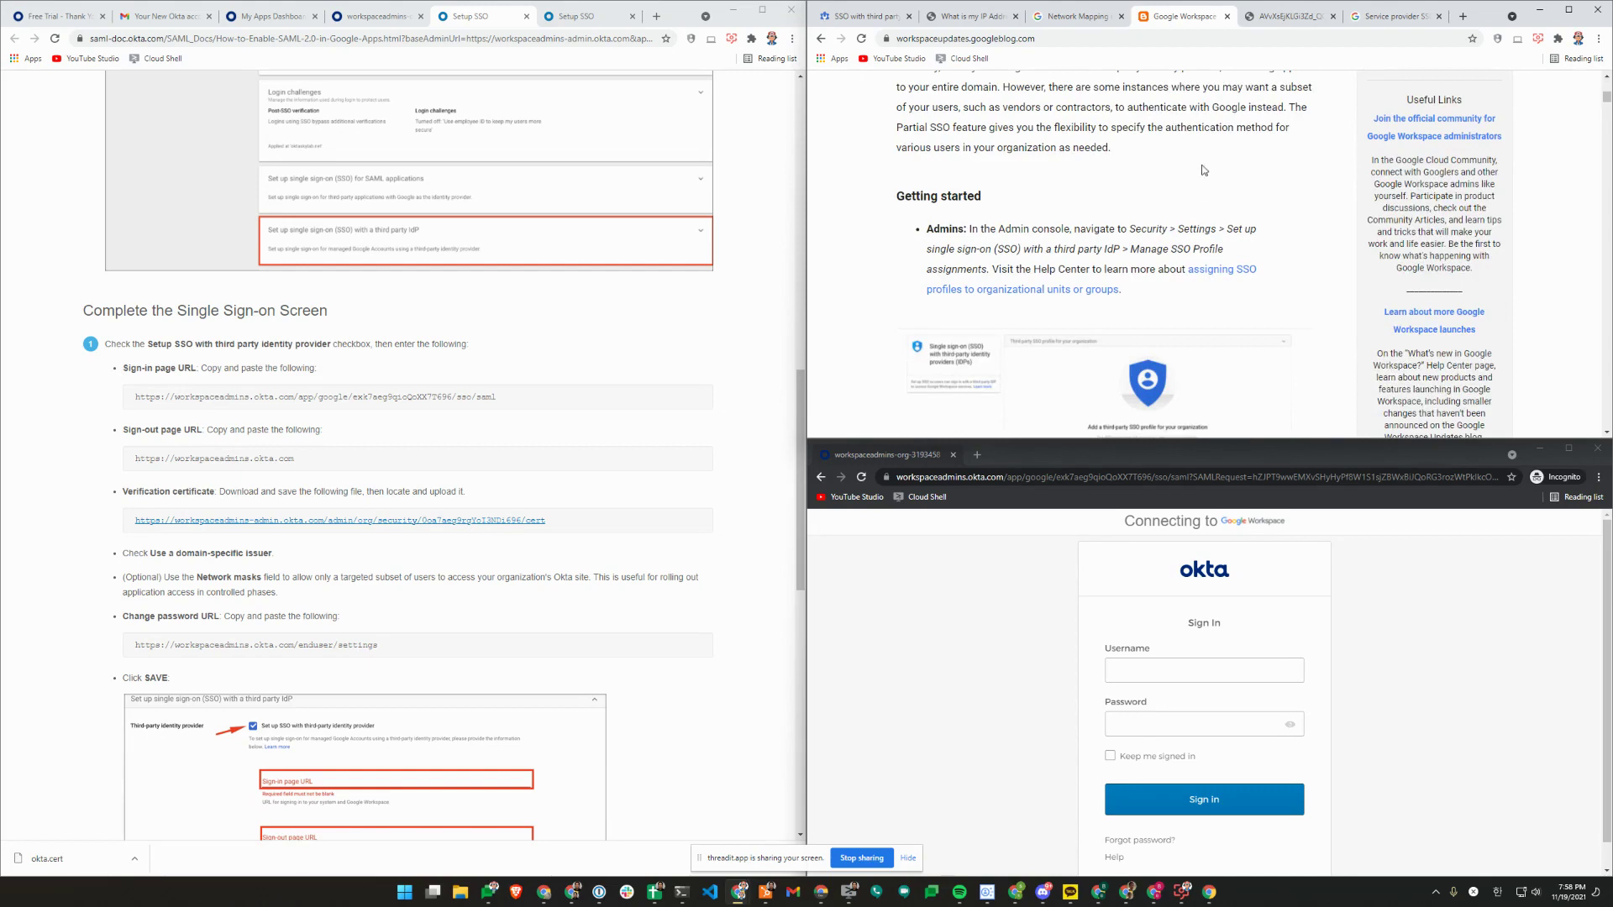
{"action": "scroll", "coordinate": [1232, 177], "scroll_direction": "down", "scroll_amount": 2}
{"action": "scroll", "coordinate": [1232, 177], "scroll_direction": "down", "scroll_amount": 1}
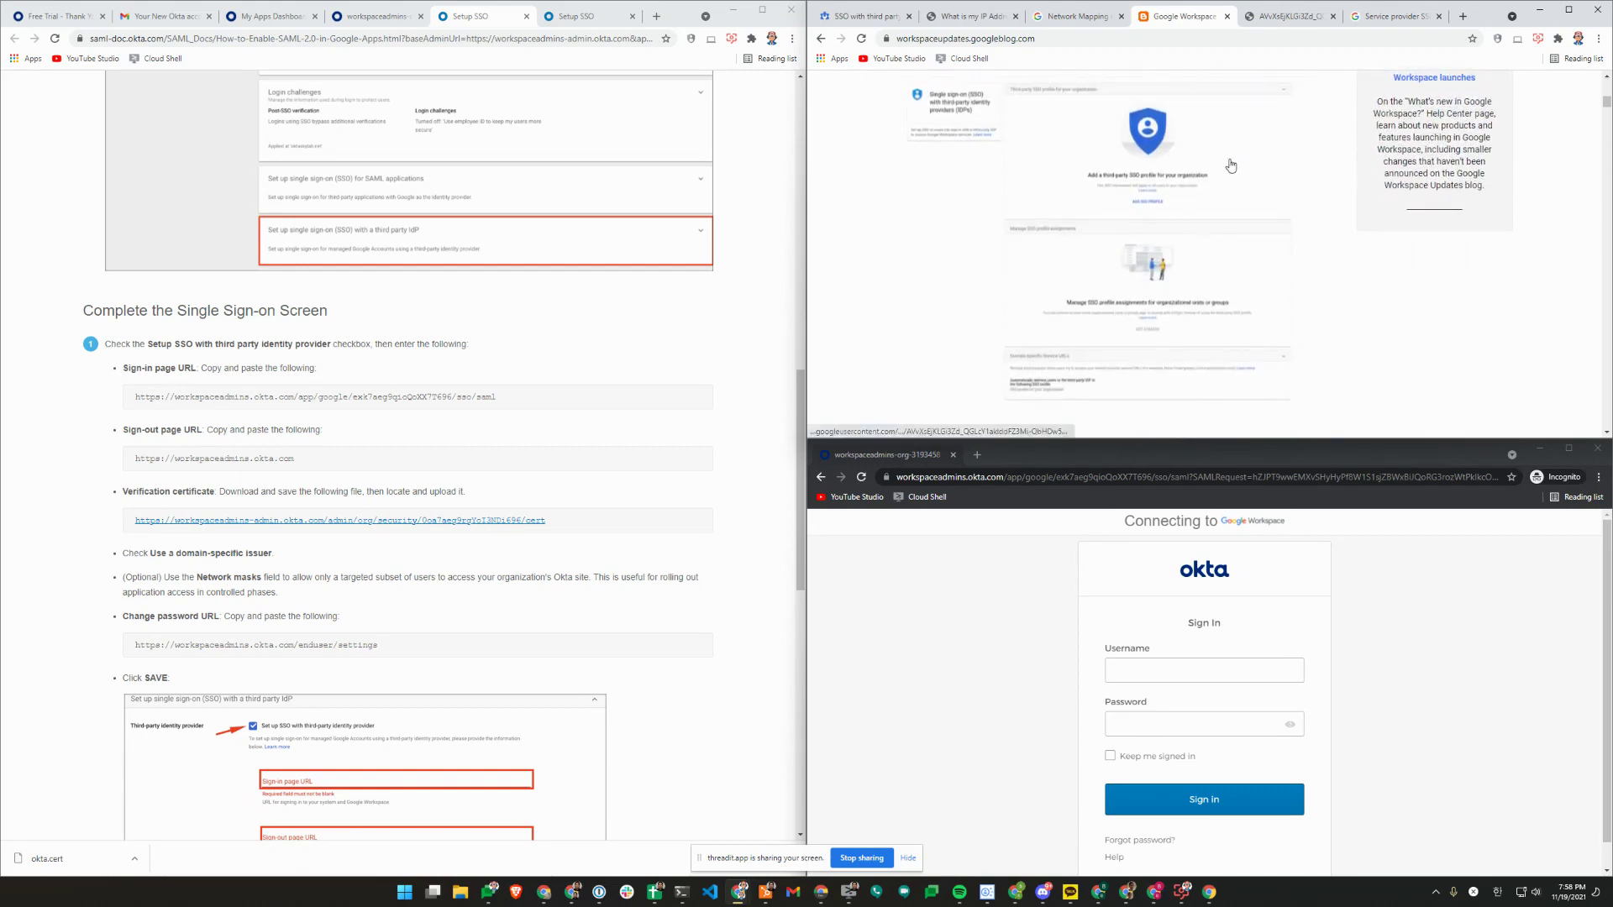
{"action": "scroll", "coordinate": [1265, 128], "scroll_direction": "down", "scroll_amount": 2}
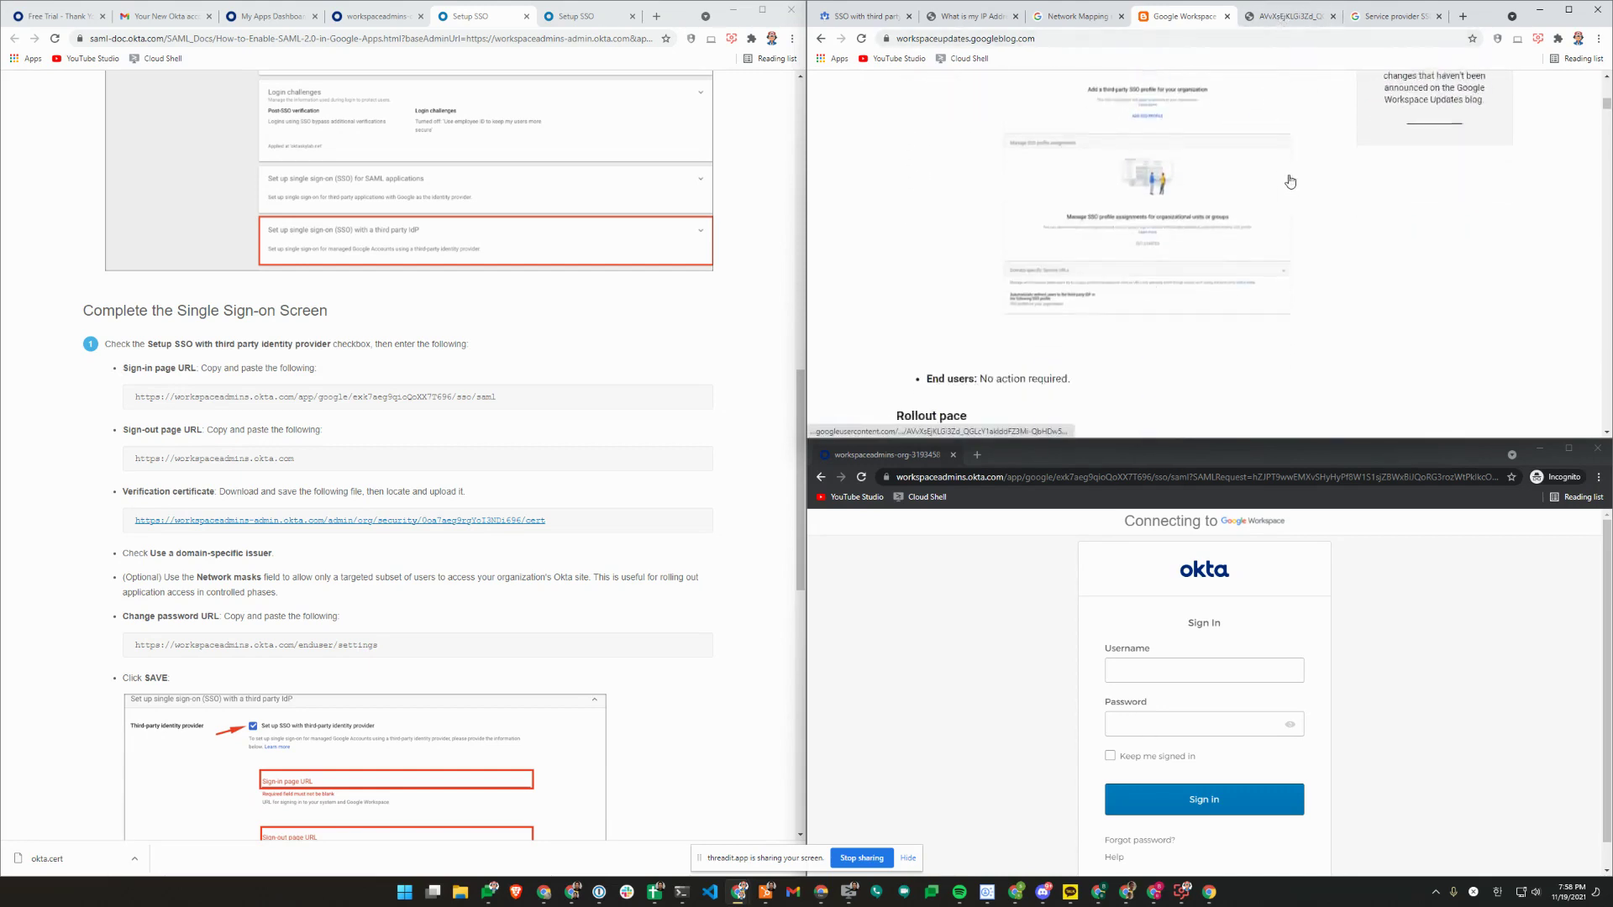
View the article's 'Manage SSO profile assignments' screenshot full size.
{"action": "left_click", "coordinate": [1278, 17]}
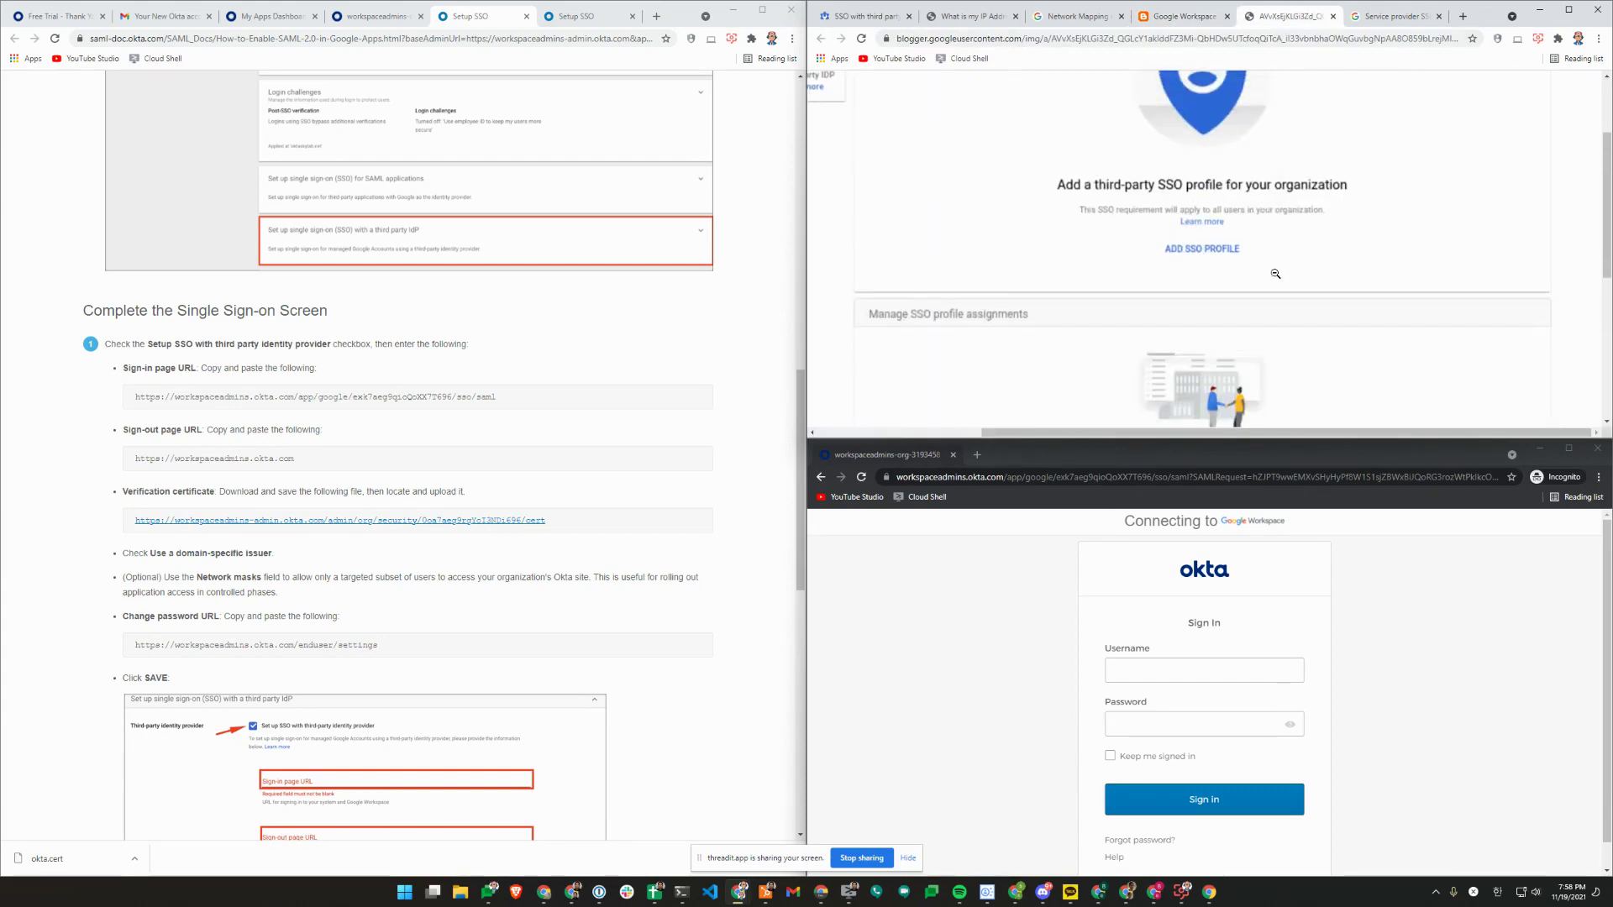
{"action": "scroll", "coordinate": [1281, 252], "scroll_direction": "up", "scroll_amount": 2}
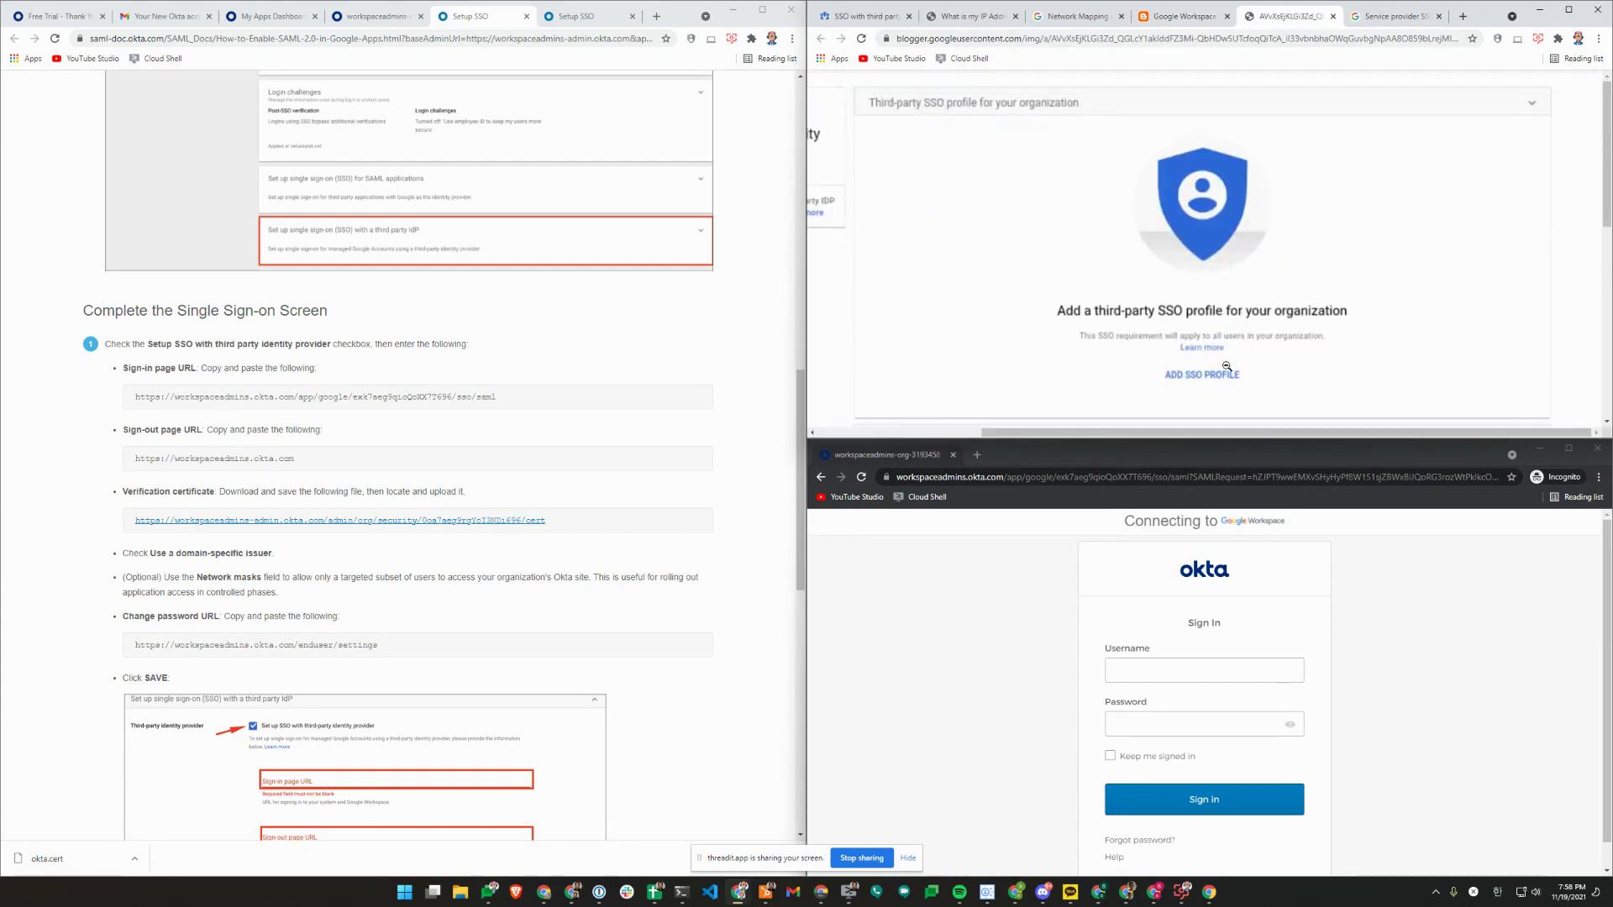
{"action": "scroll", "coordinate": [1277, 271], "scroll_direction": "down", "scroll_amount": 3}
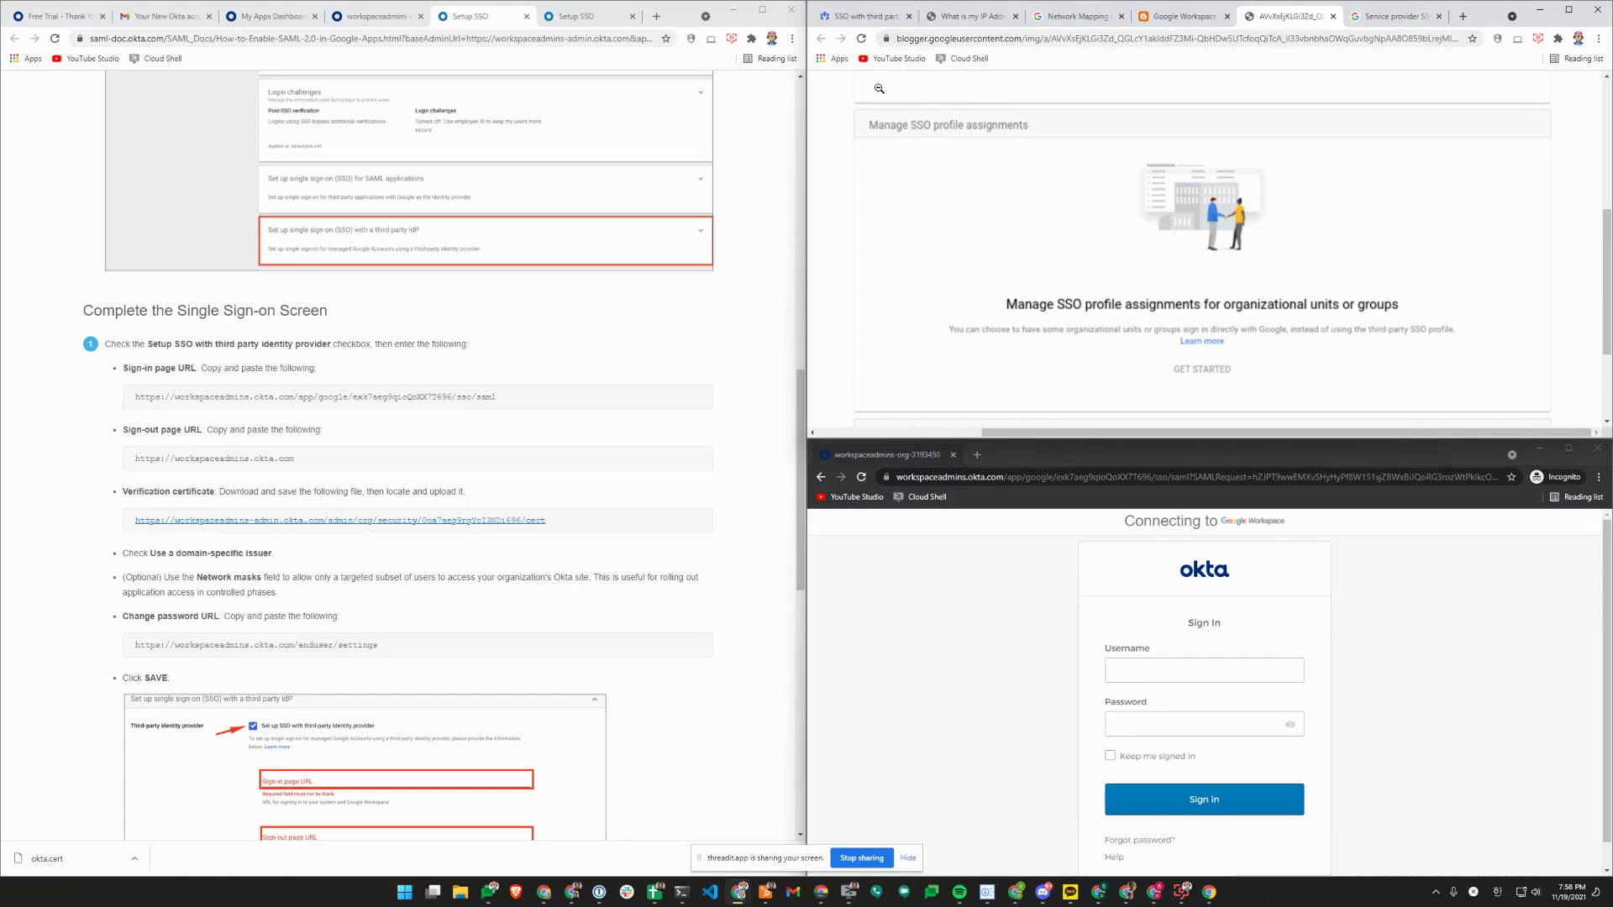
Open the third-party SSO profile for editing and copy this computer's public IP from ip4.me.
{"action": "left_click", "coordinate": [897, 24]}
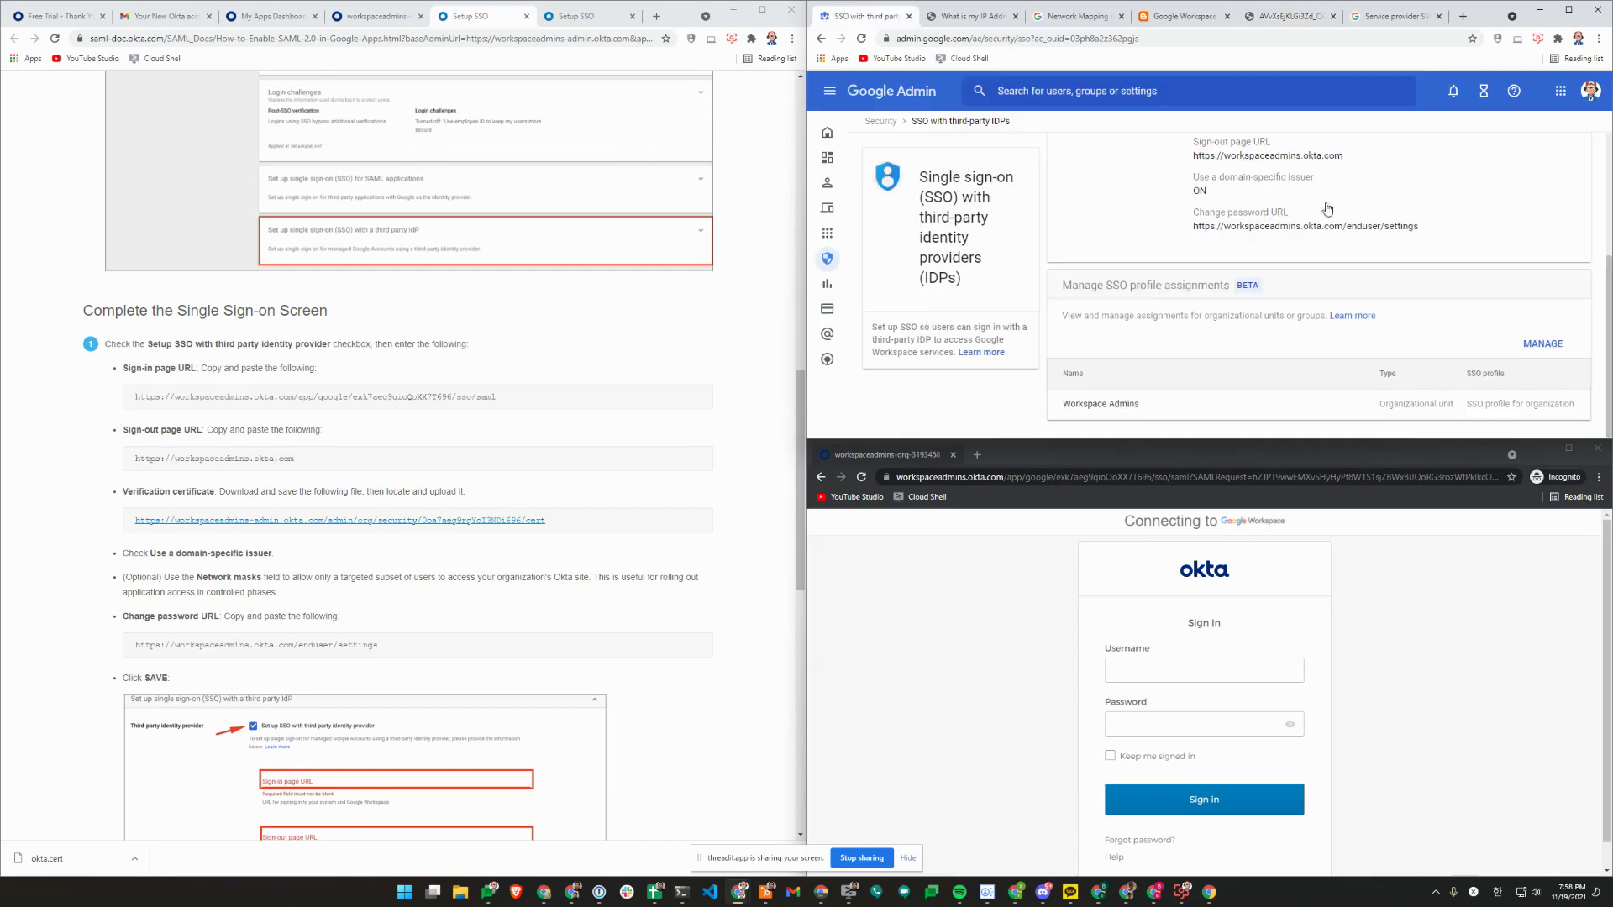
{"action": "left_click", "coordinate": [1270, 333]}
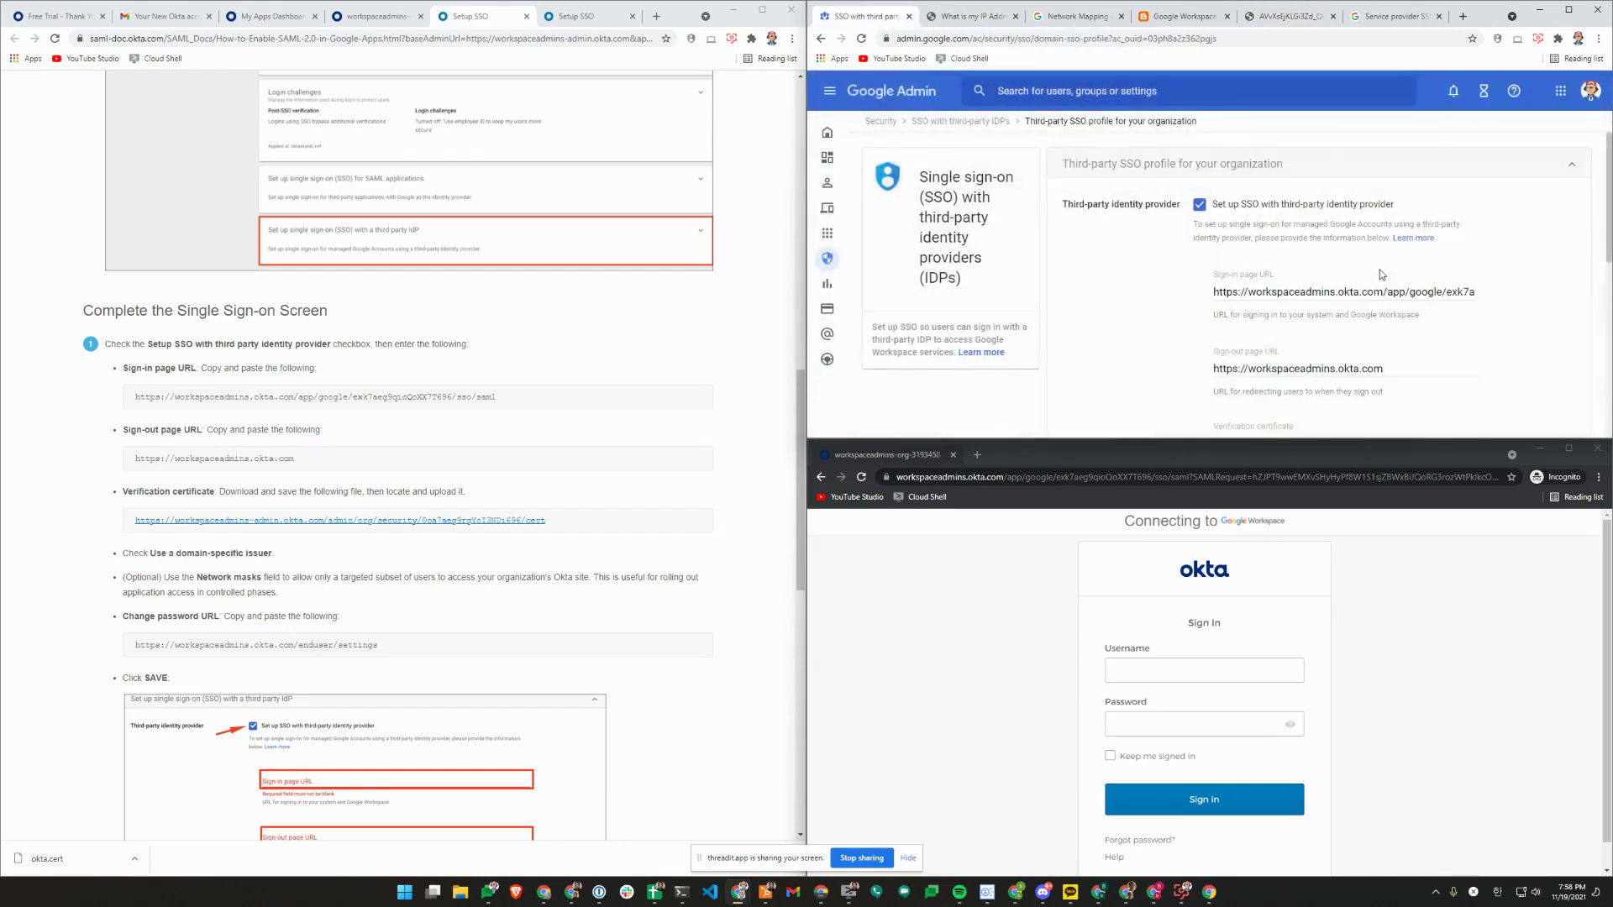
{"action": "left_click", "coordinate": [976, 21]}
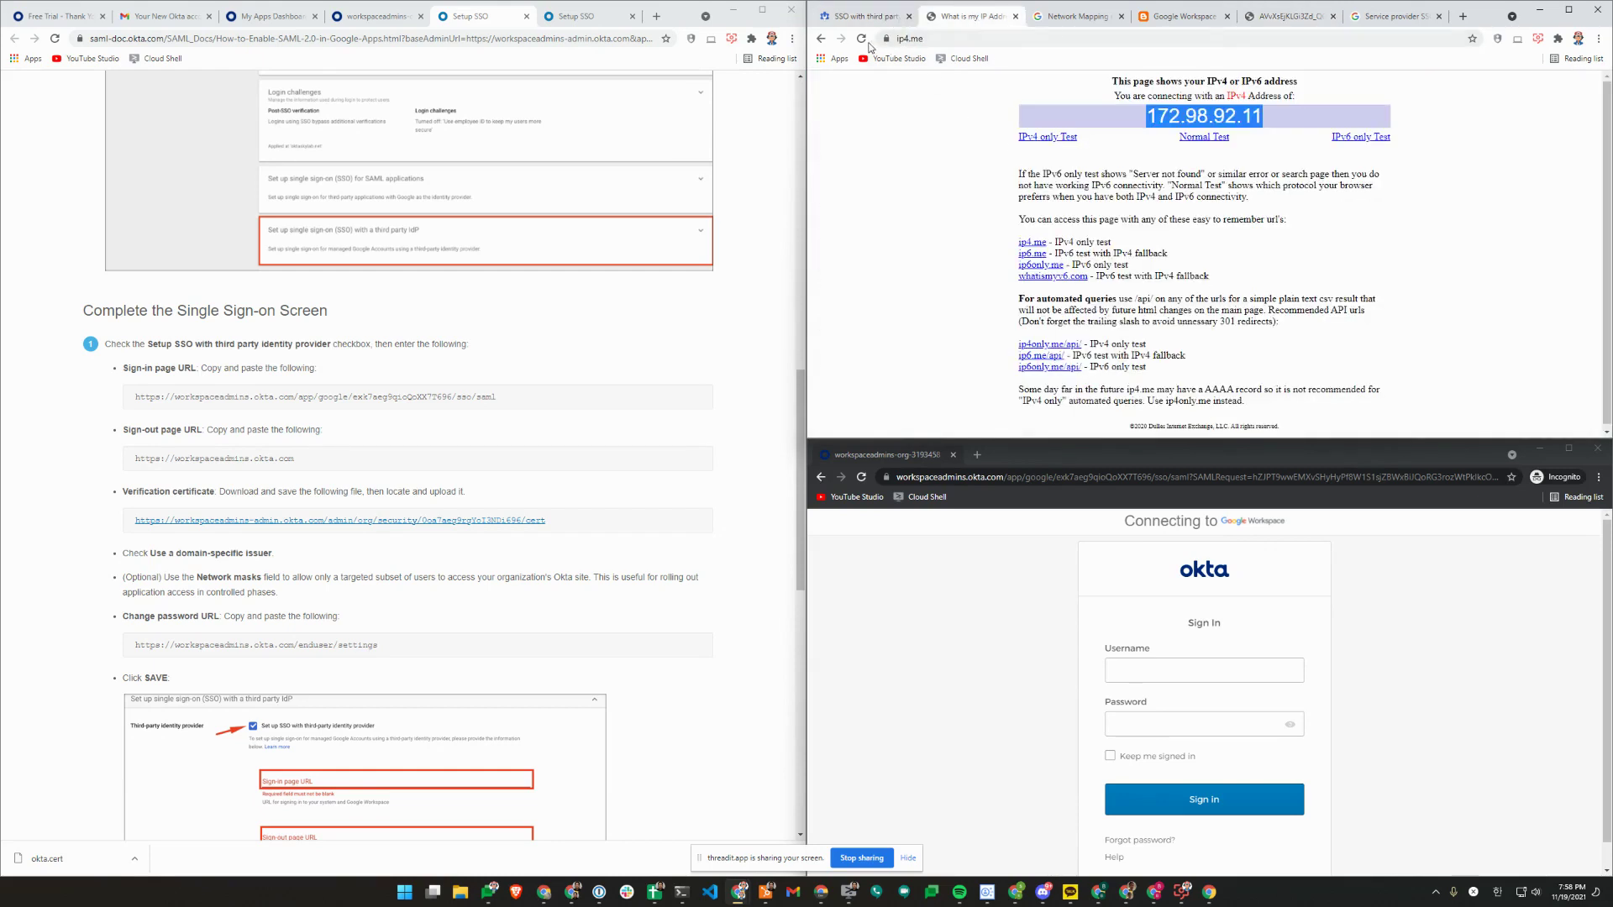
{"action": "left_click", "coordinate": [1239, 119]}
{"action": "double_click", "coordinate": [1270, 121]}
{"action": "key", "text": "ctrl+c"}
{"action": "left_click", "coordinate": [870, 19]}
Save Network masks as 172.98.92.12/32 and return the test window to Google's sign-in.
{"action": "scroll", "coordinate": [1288, 328], "scroll_direction": "down", "scroll_amount": 2}
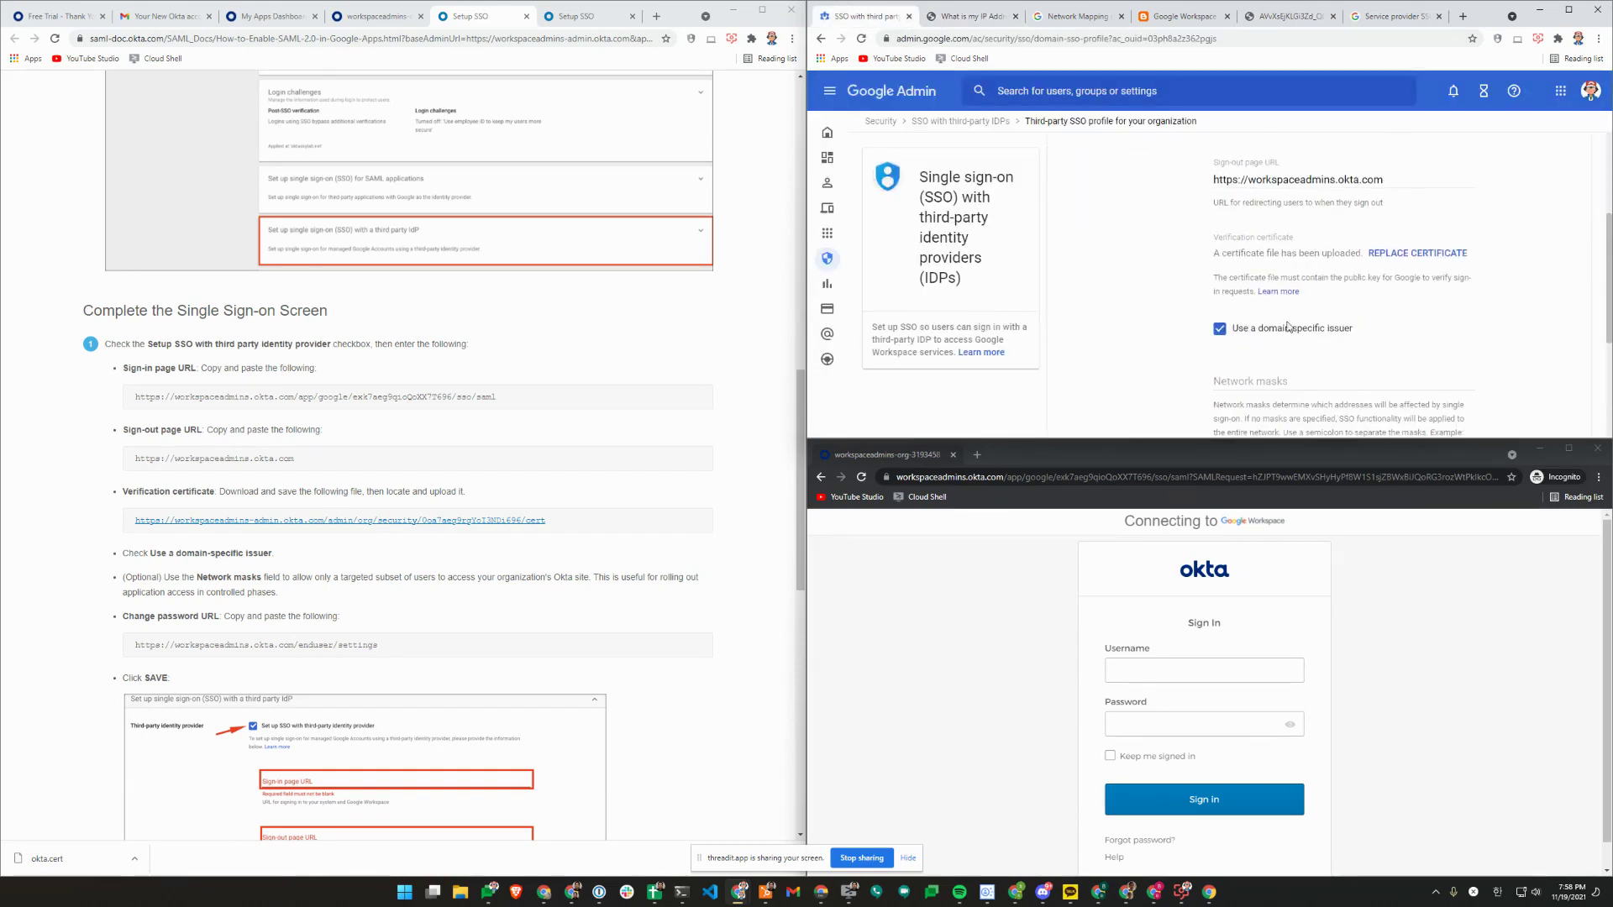
{"action": "left_click", "coordinate": [1294, 381]}
{"action": "key", "text": "ctrl+v"}
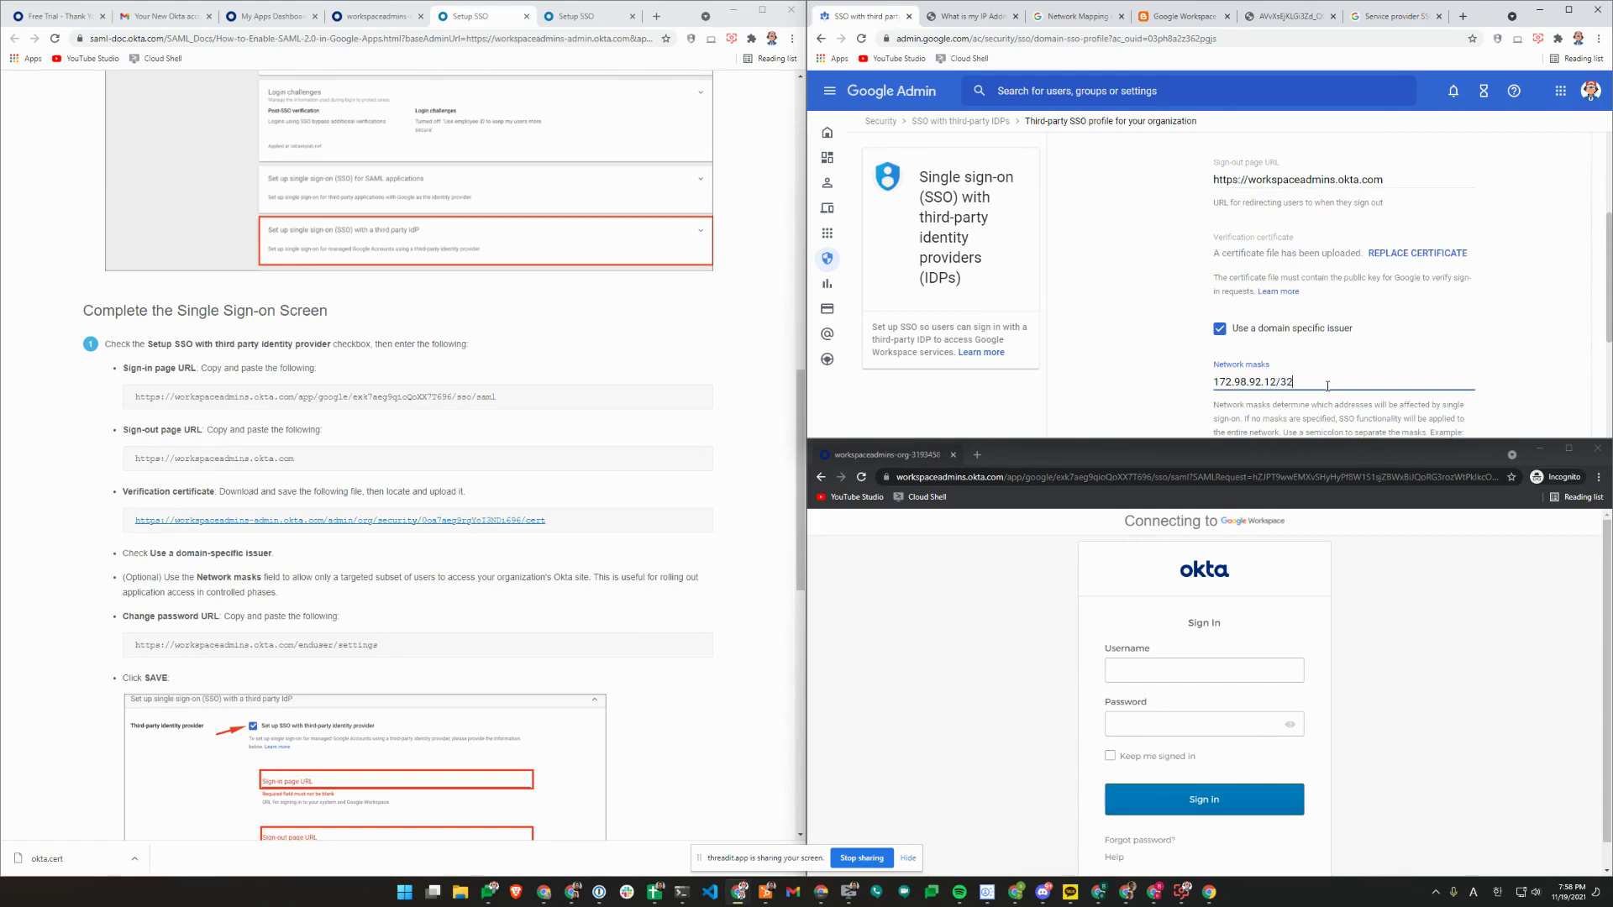
{"action": "scroll", "coordinate": [1394, 298], "scroll_direction": "down", "scroll_amount": 2}
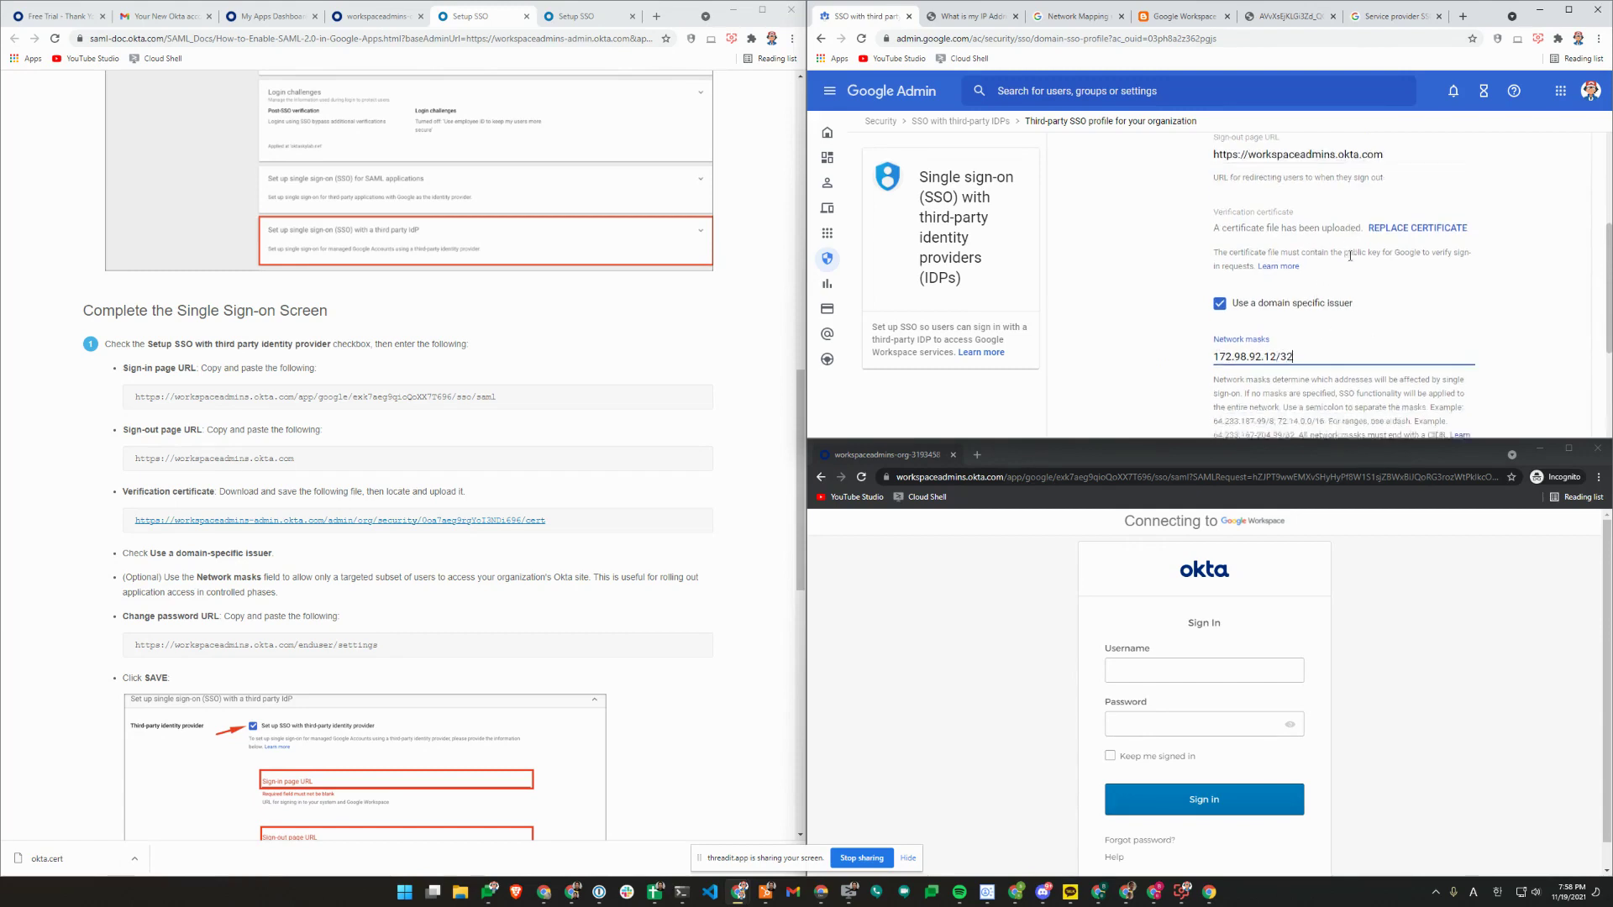
{"action": "left_click", "coordinate": [1558, 402]}
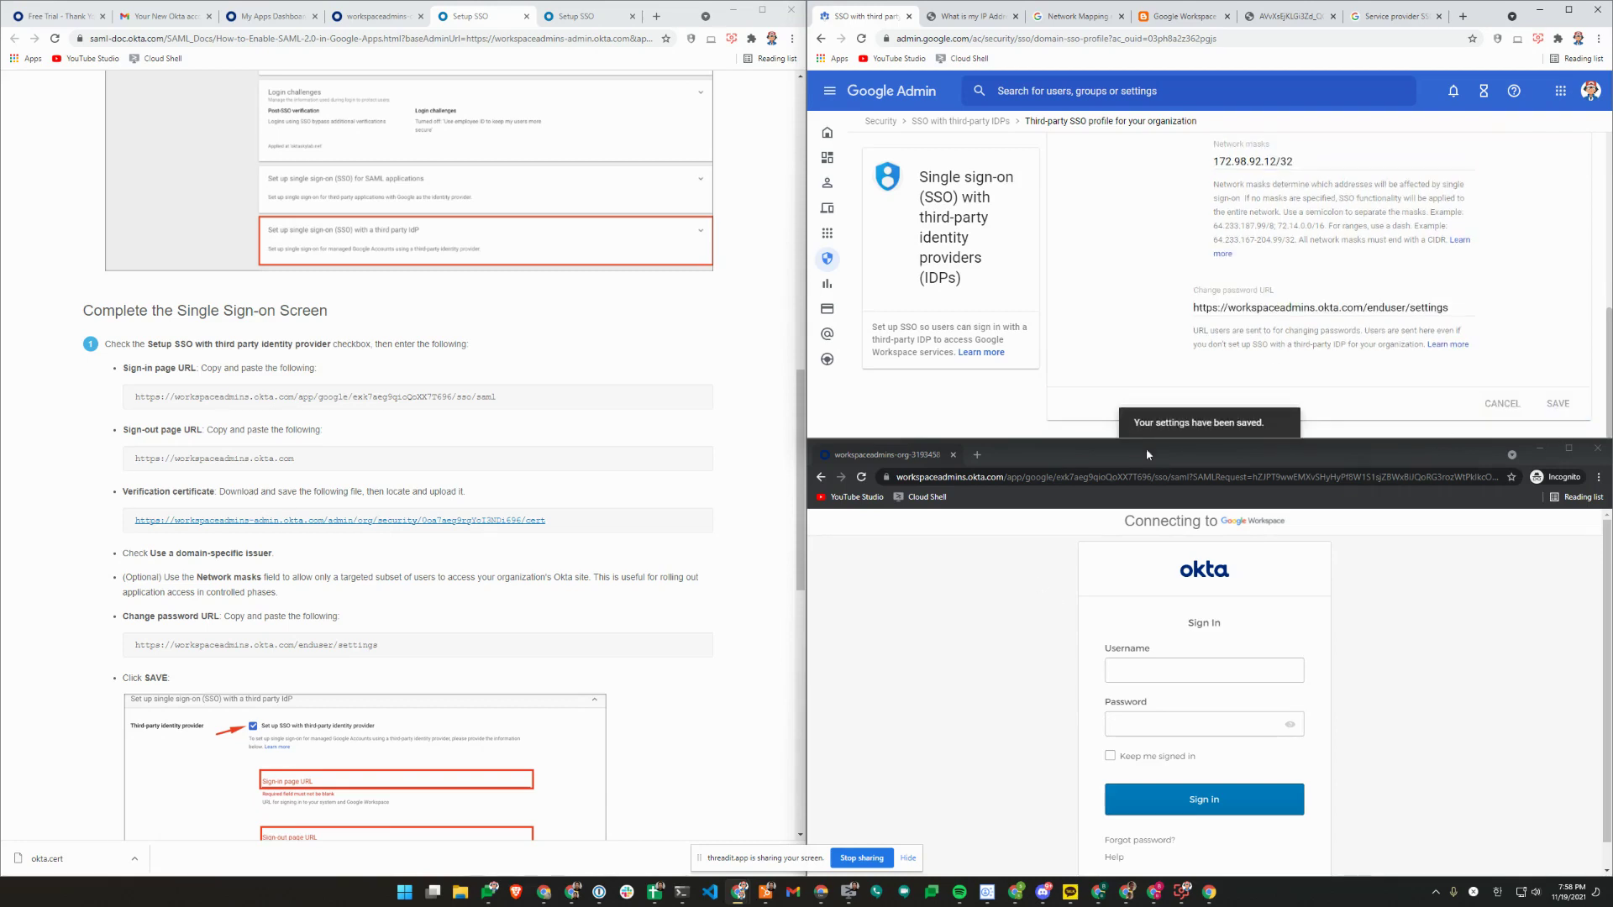
{"action": "left_click", "coordinate": [825, 483]}
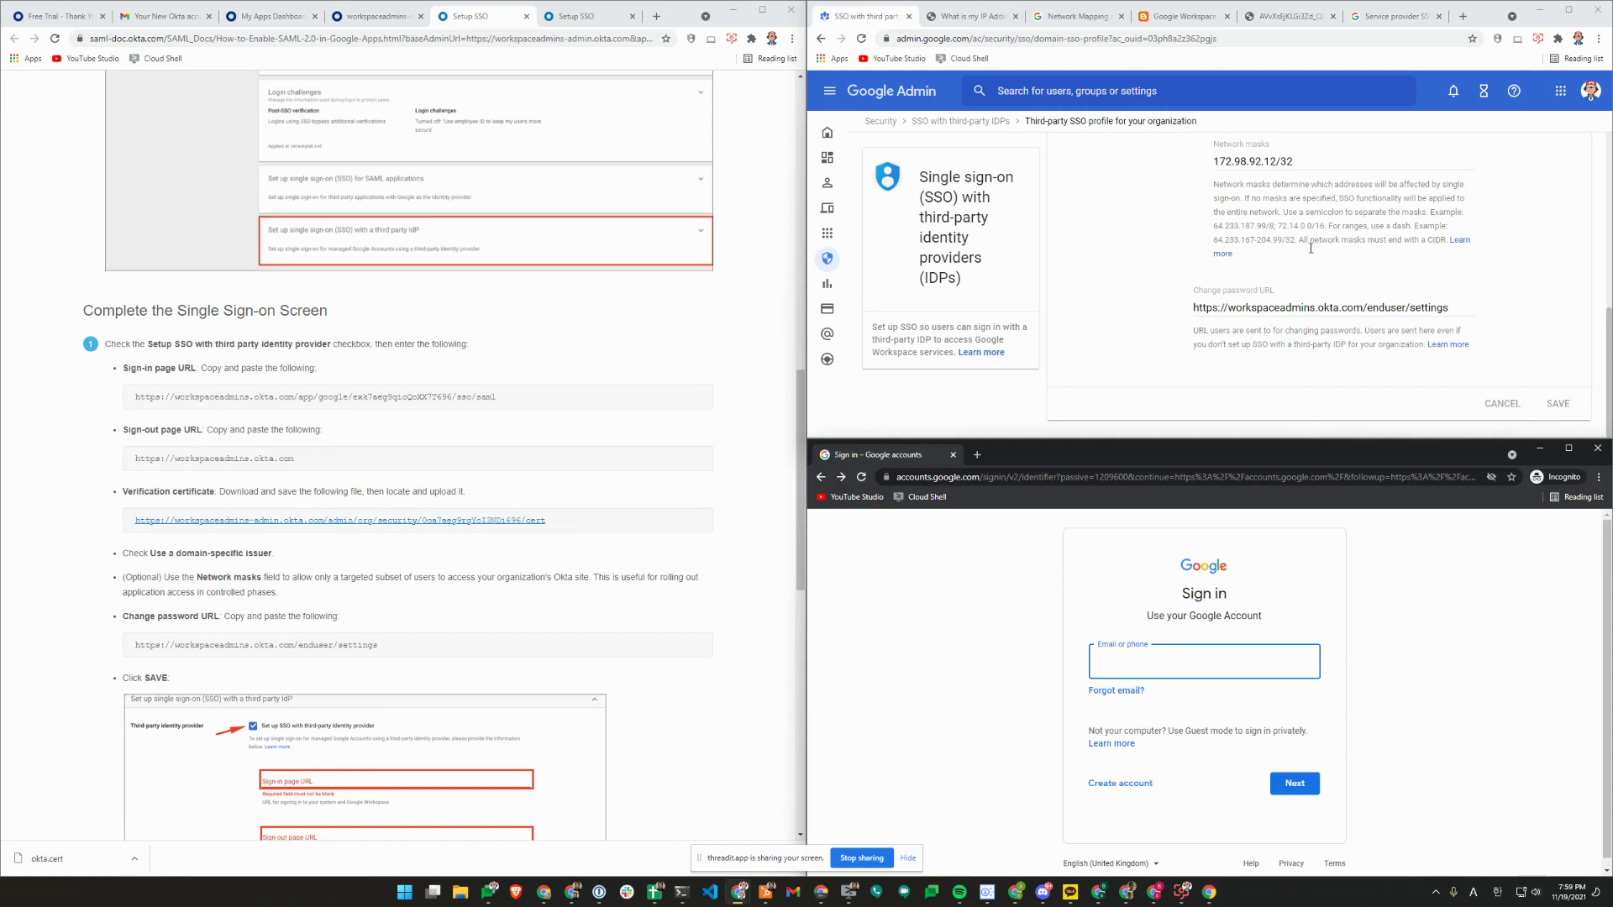
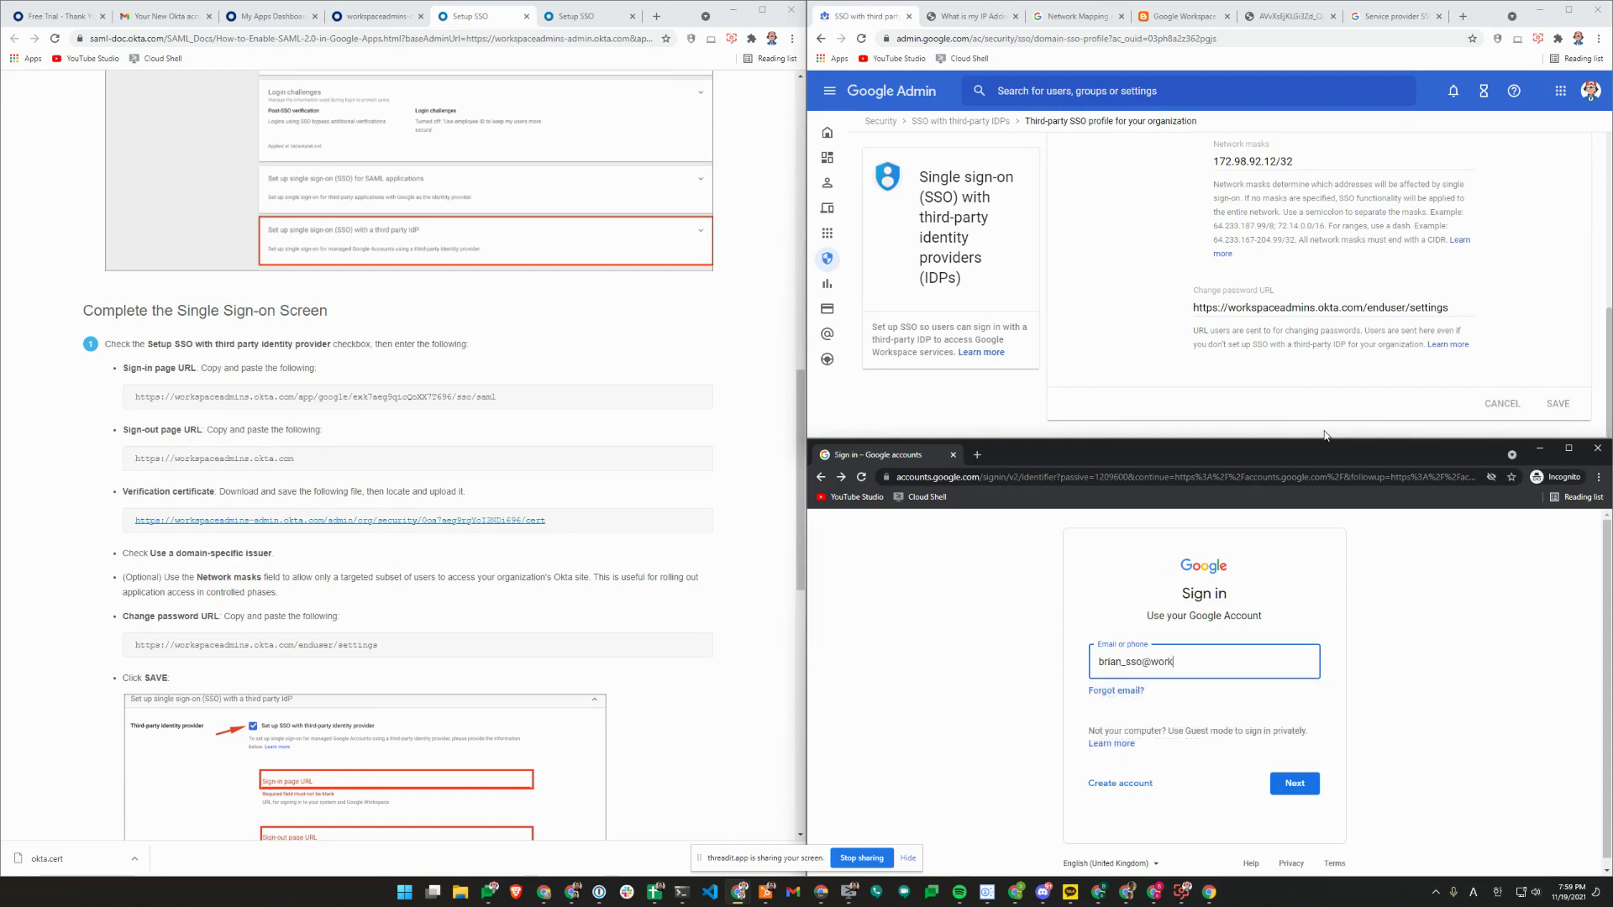
Enter the test user's e-mail address on Google's sign-in page, correcting a typo, and submit it.
{"action": "key", "text": "Return"}
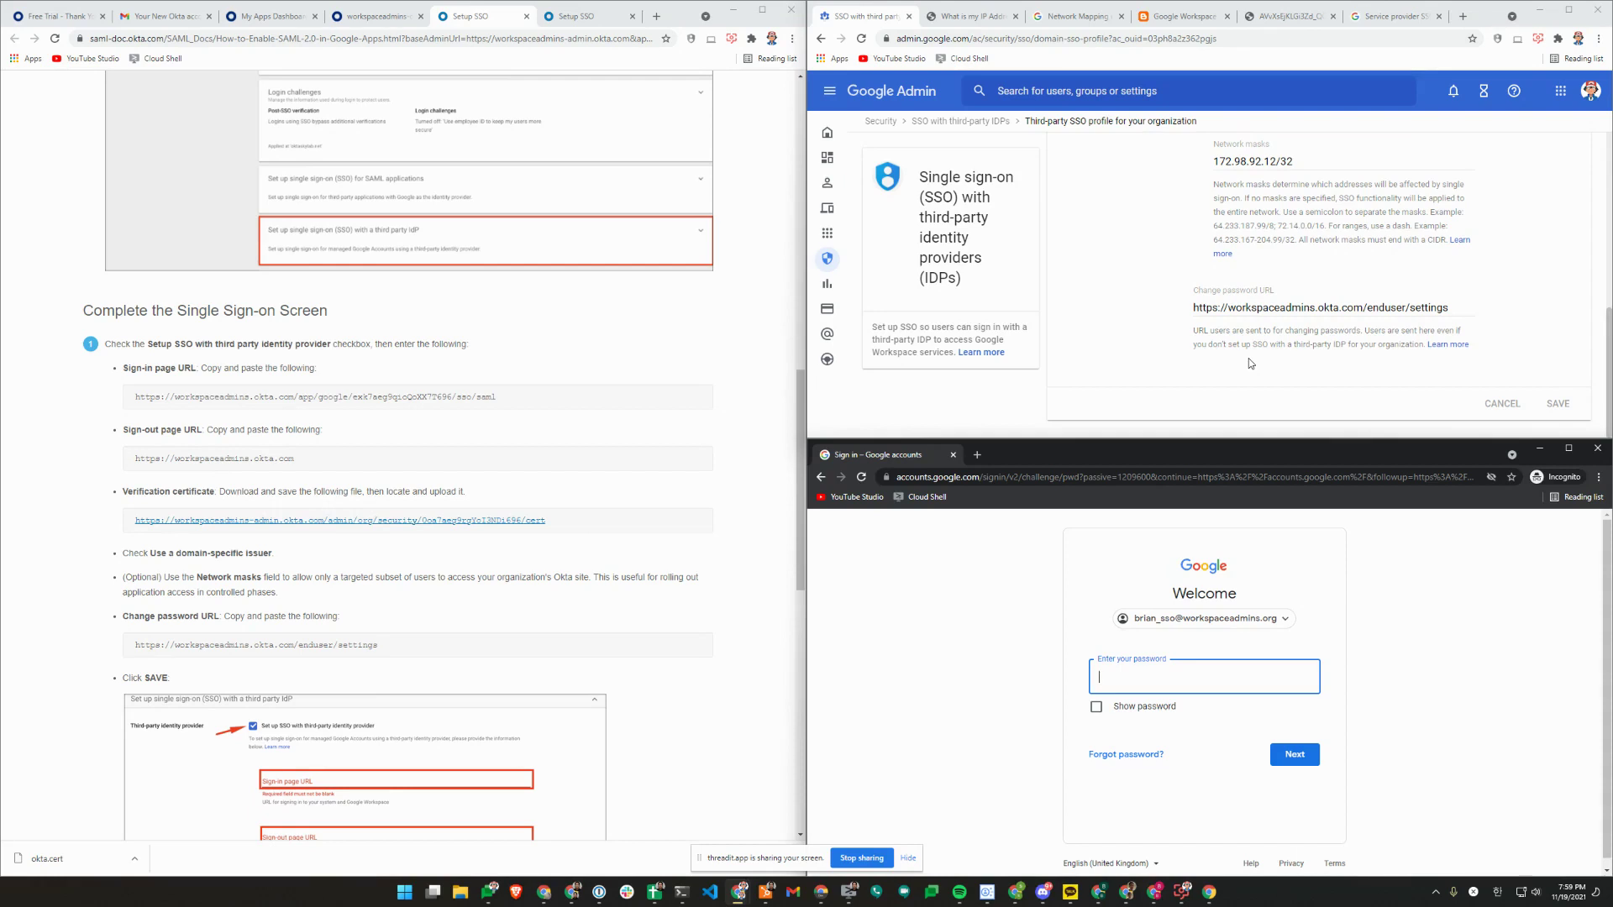
{"action": "scroll", "coordinate": [1248, 353], "scroll_direction": "up", "scroll_amount": 2}
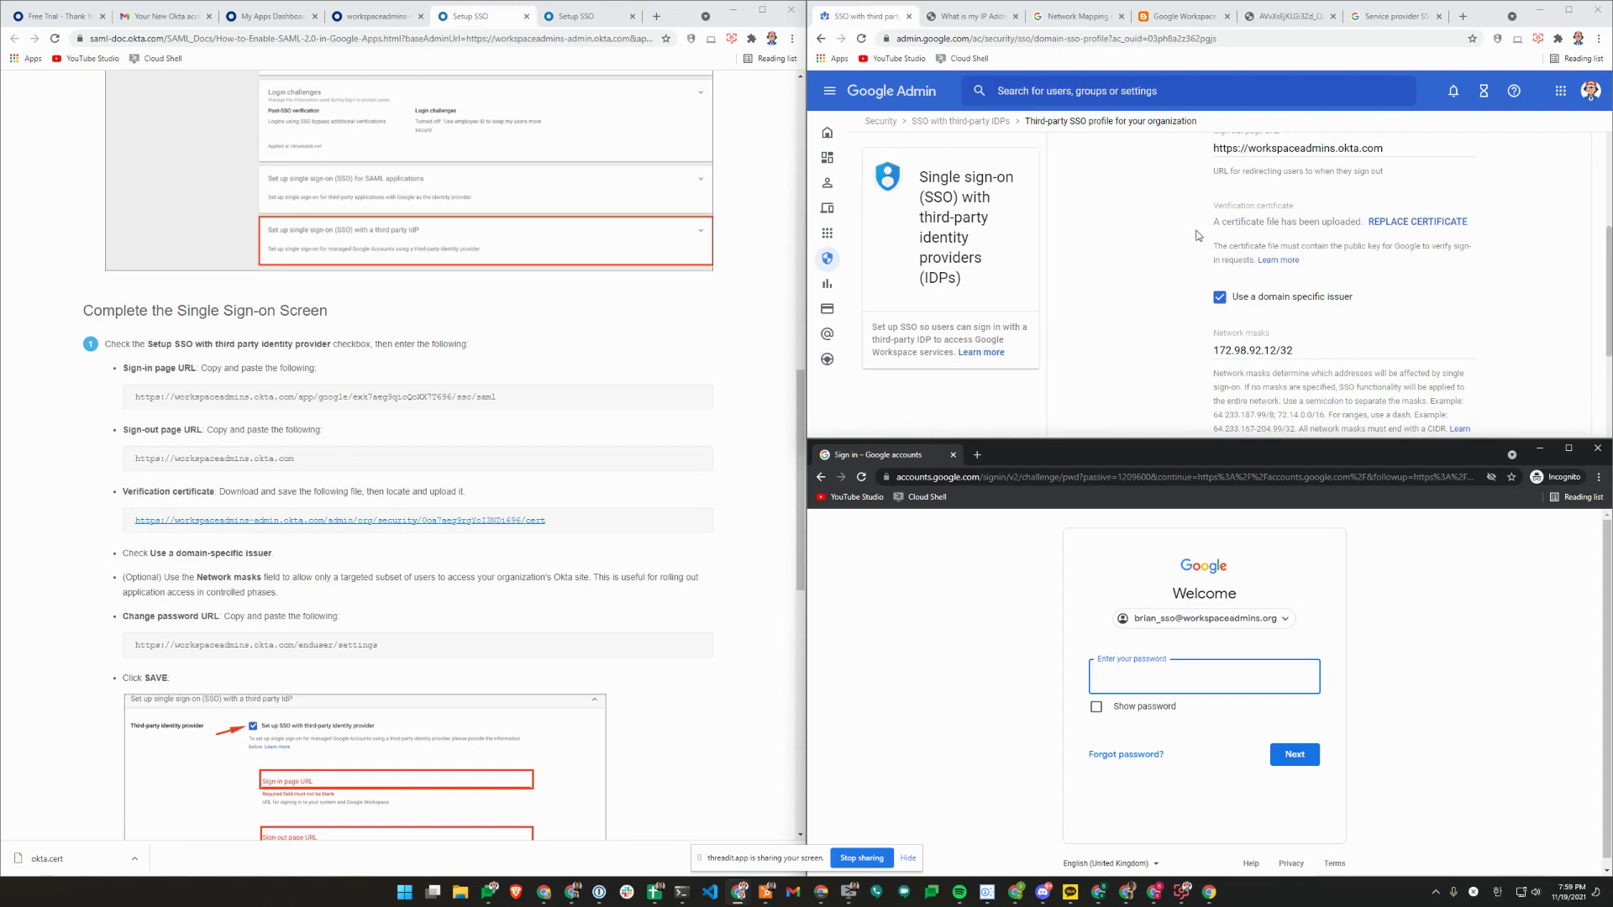
{"action": "scroll", "coordinate": [1353, 252], "scroll_direction": "down", "scroll_amount": 2}
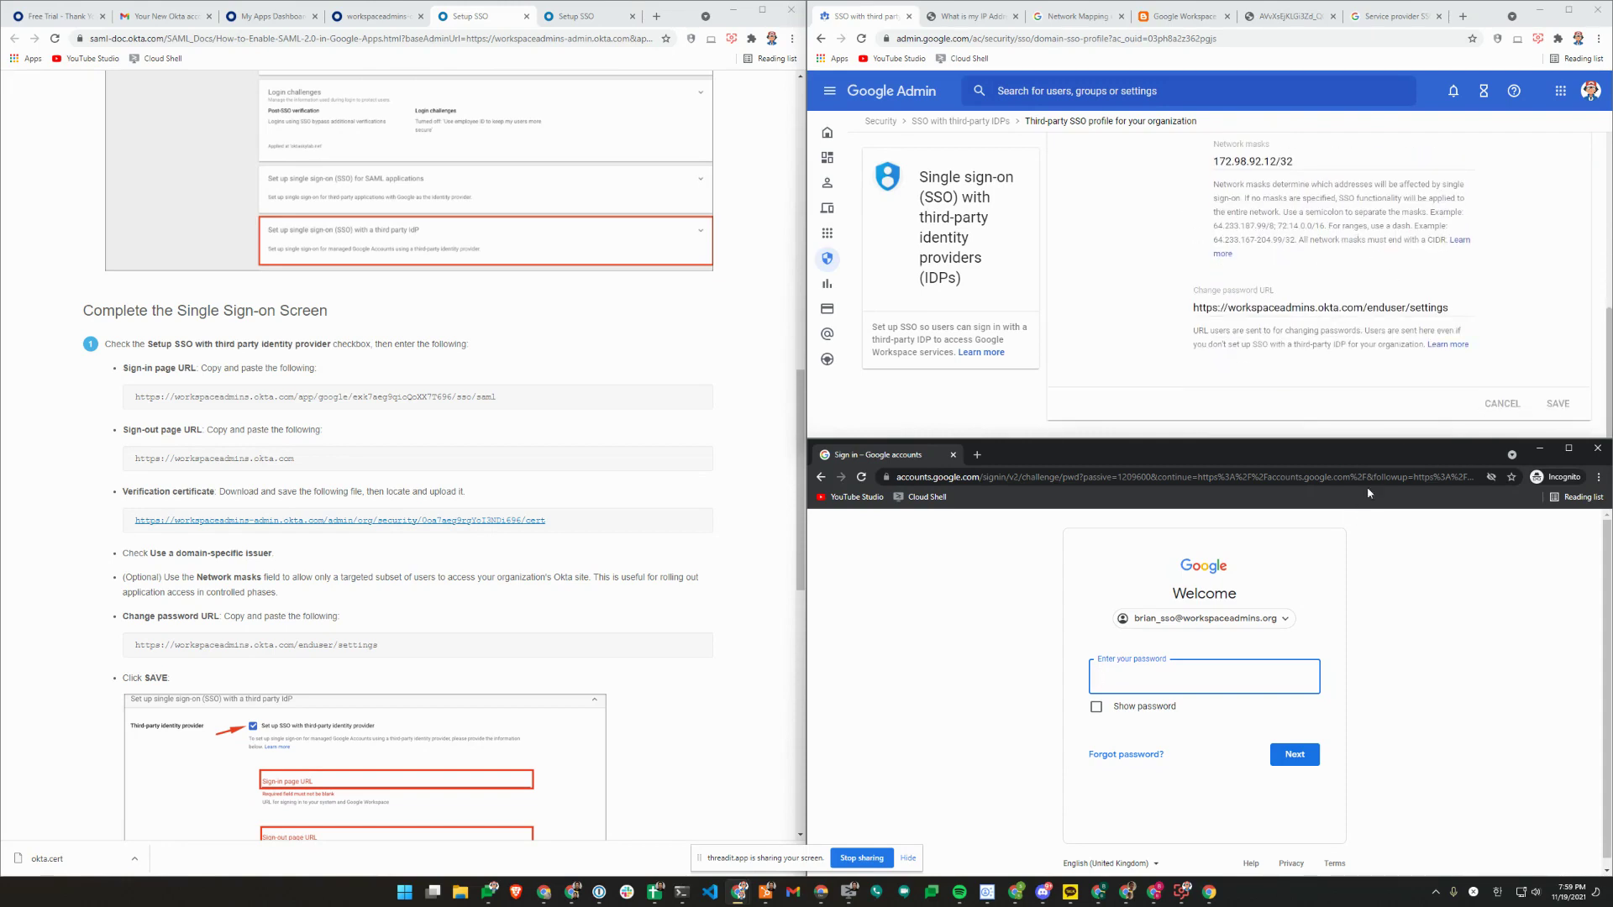
Set the Workspace Admins SSO profile assignment to None and save.
{"action": "left_click", "coordinate": [1558, 403]}
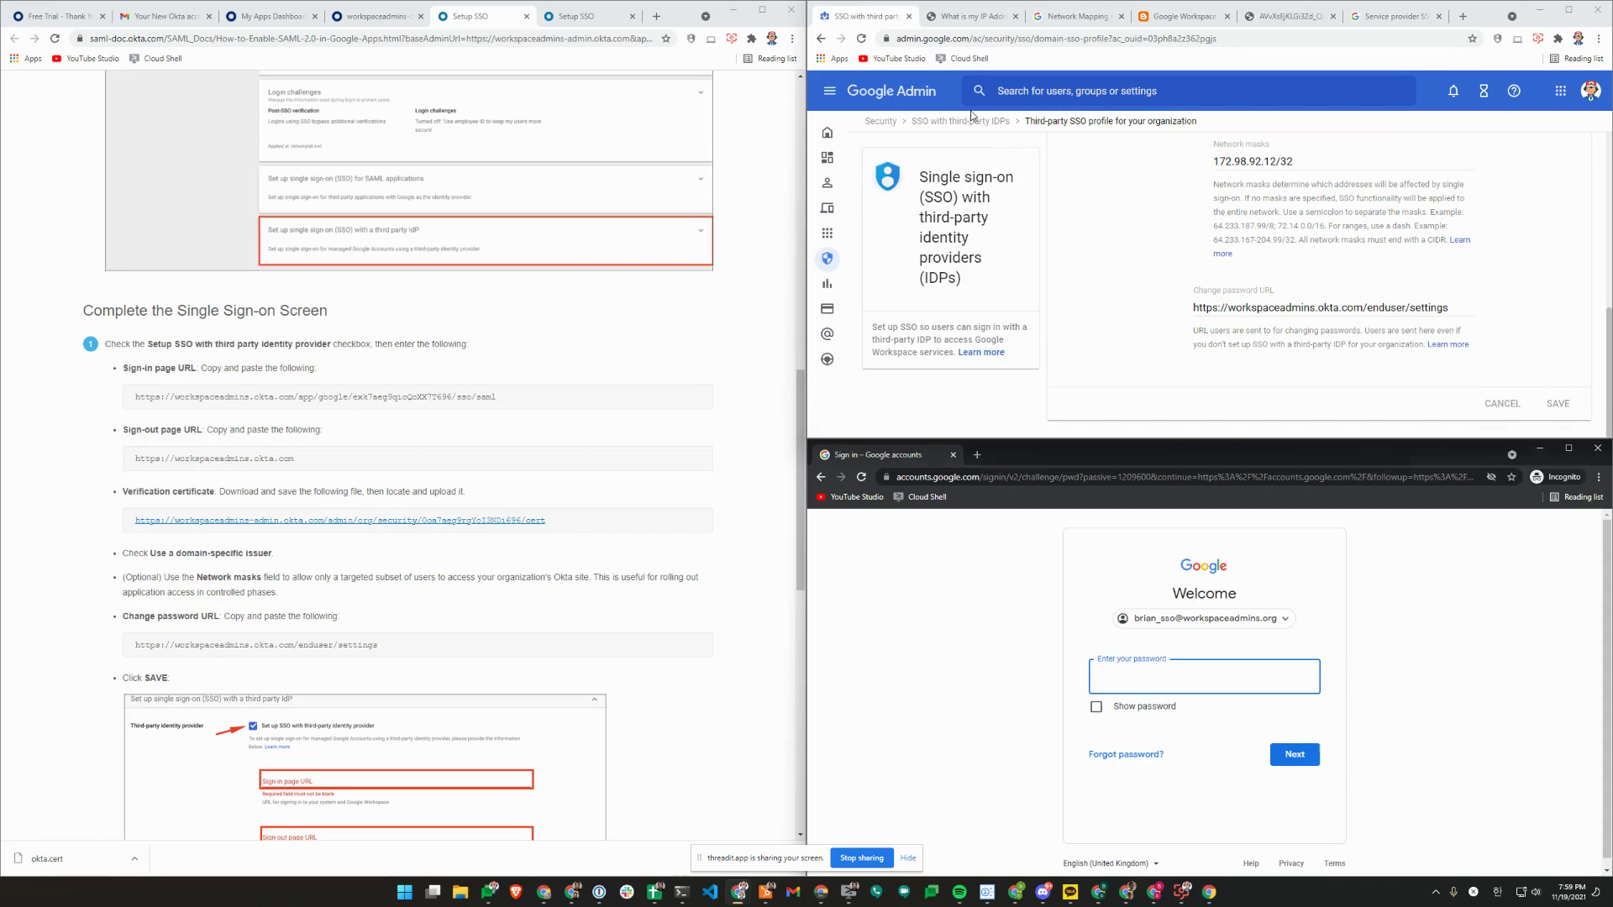
{"action": "scroll", "coordinate": [1386, 235], "scroll_direction": "down", "scroll_amount": 5}
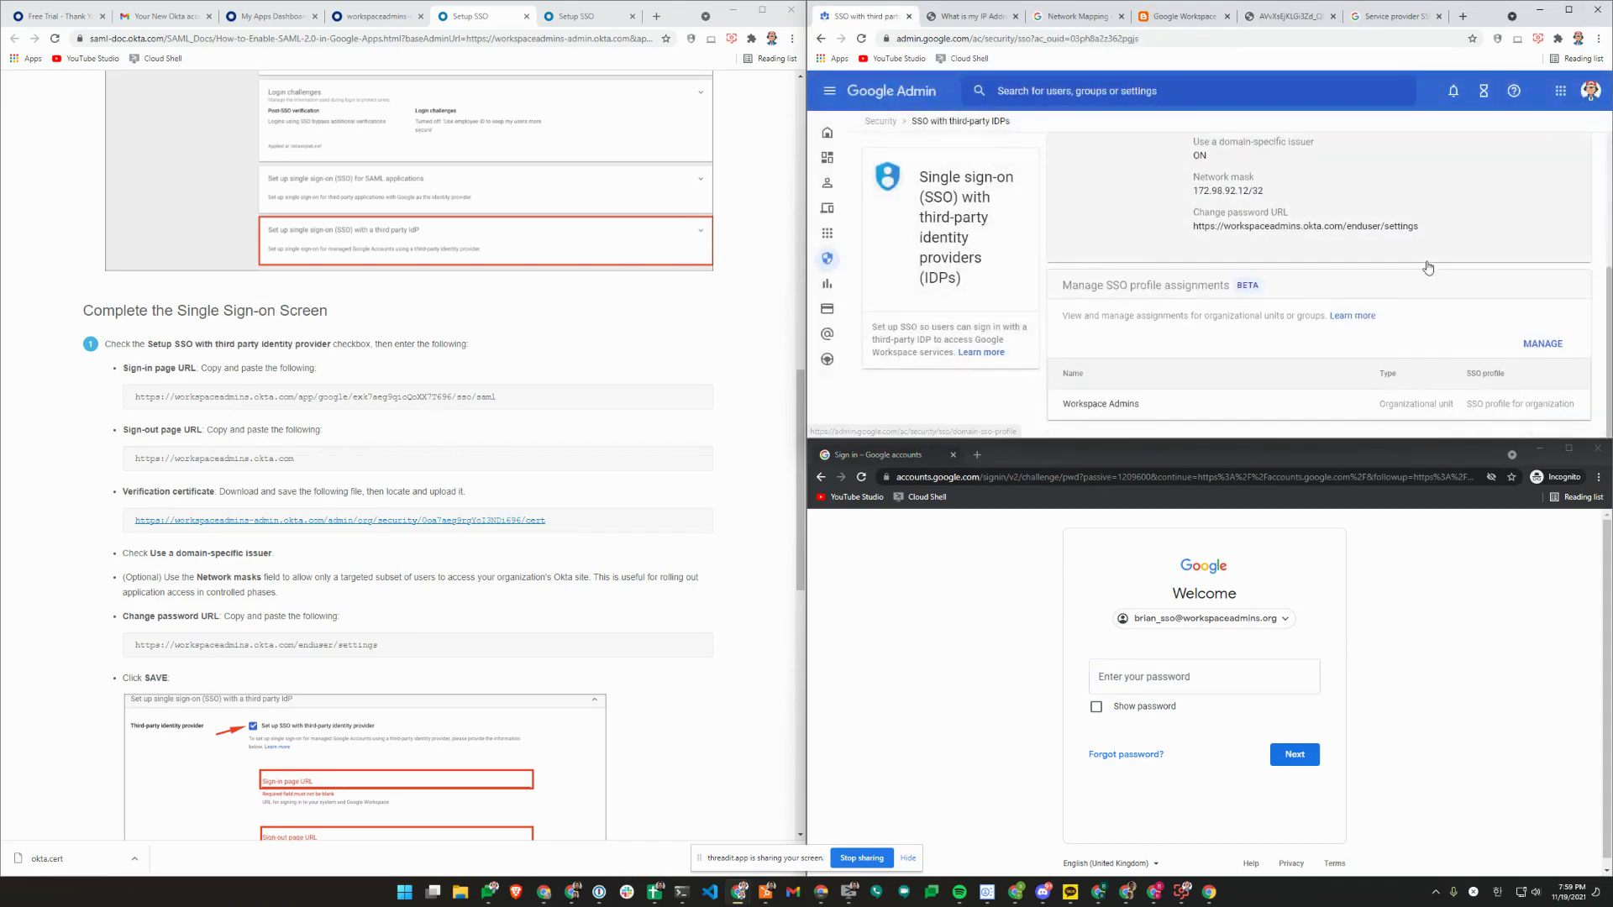
{"action": "left_click", "coordinate": [1348, 420]}
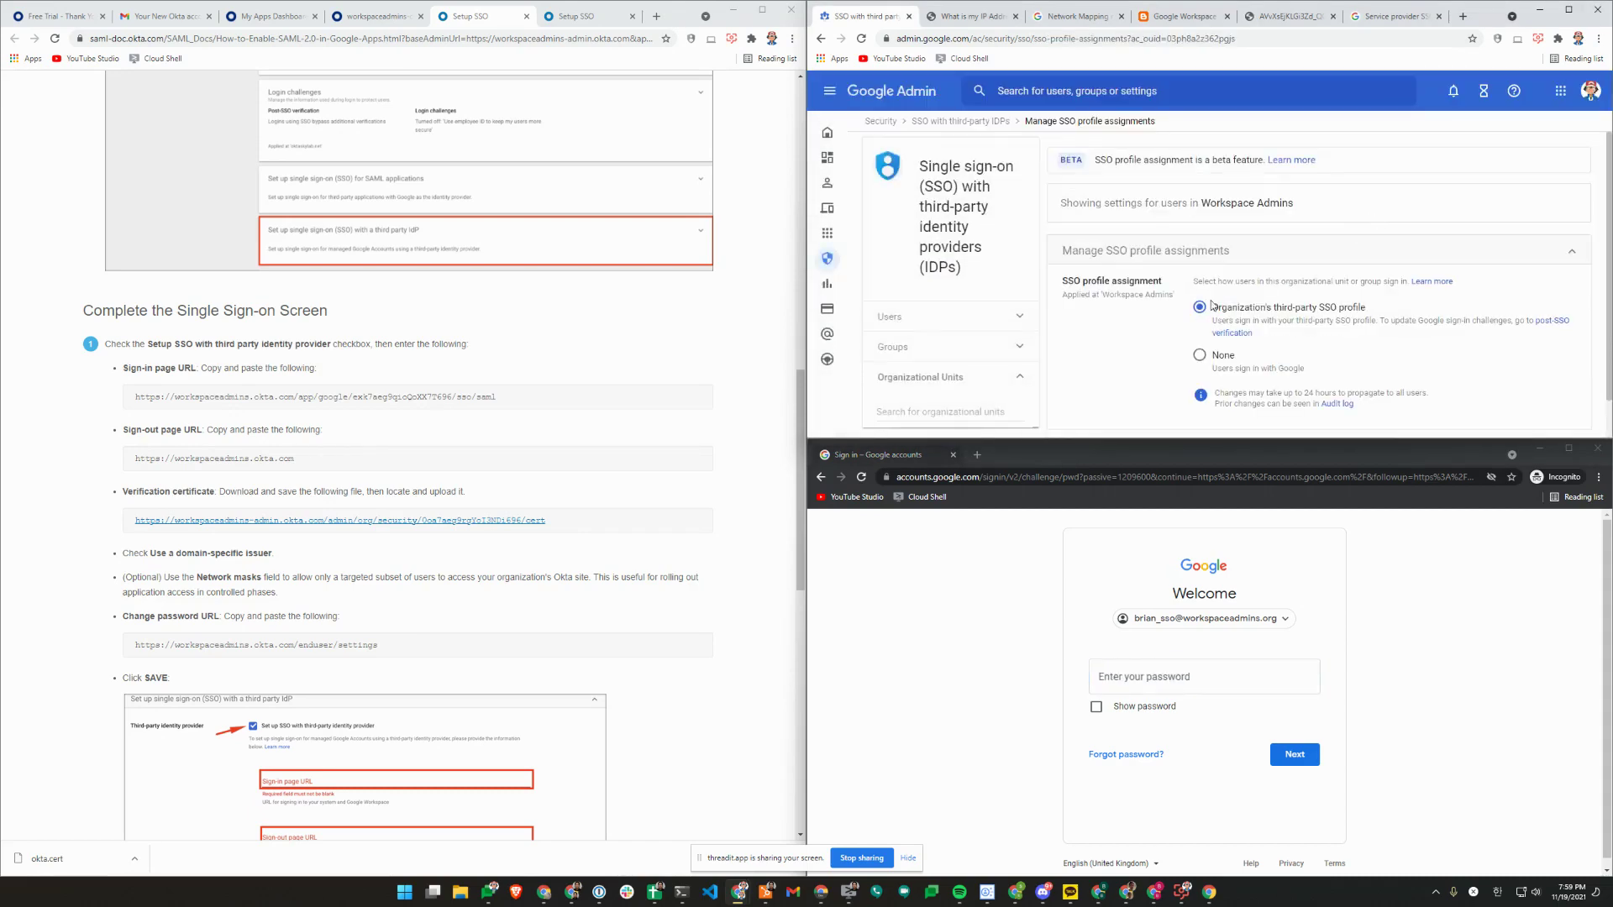
{"action": "left_click", "coordinate": [1198, 354]}
{"action": "scroll", "coordinate": [1342, 224], "scroll_direction": "down", "scroll_amount": 1}
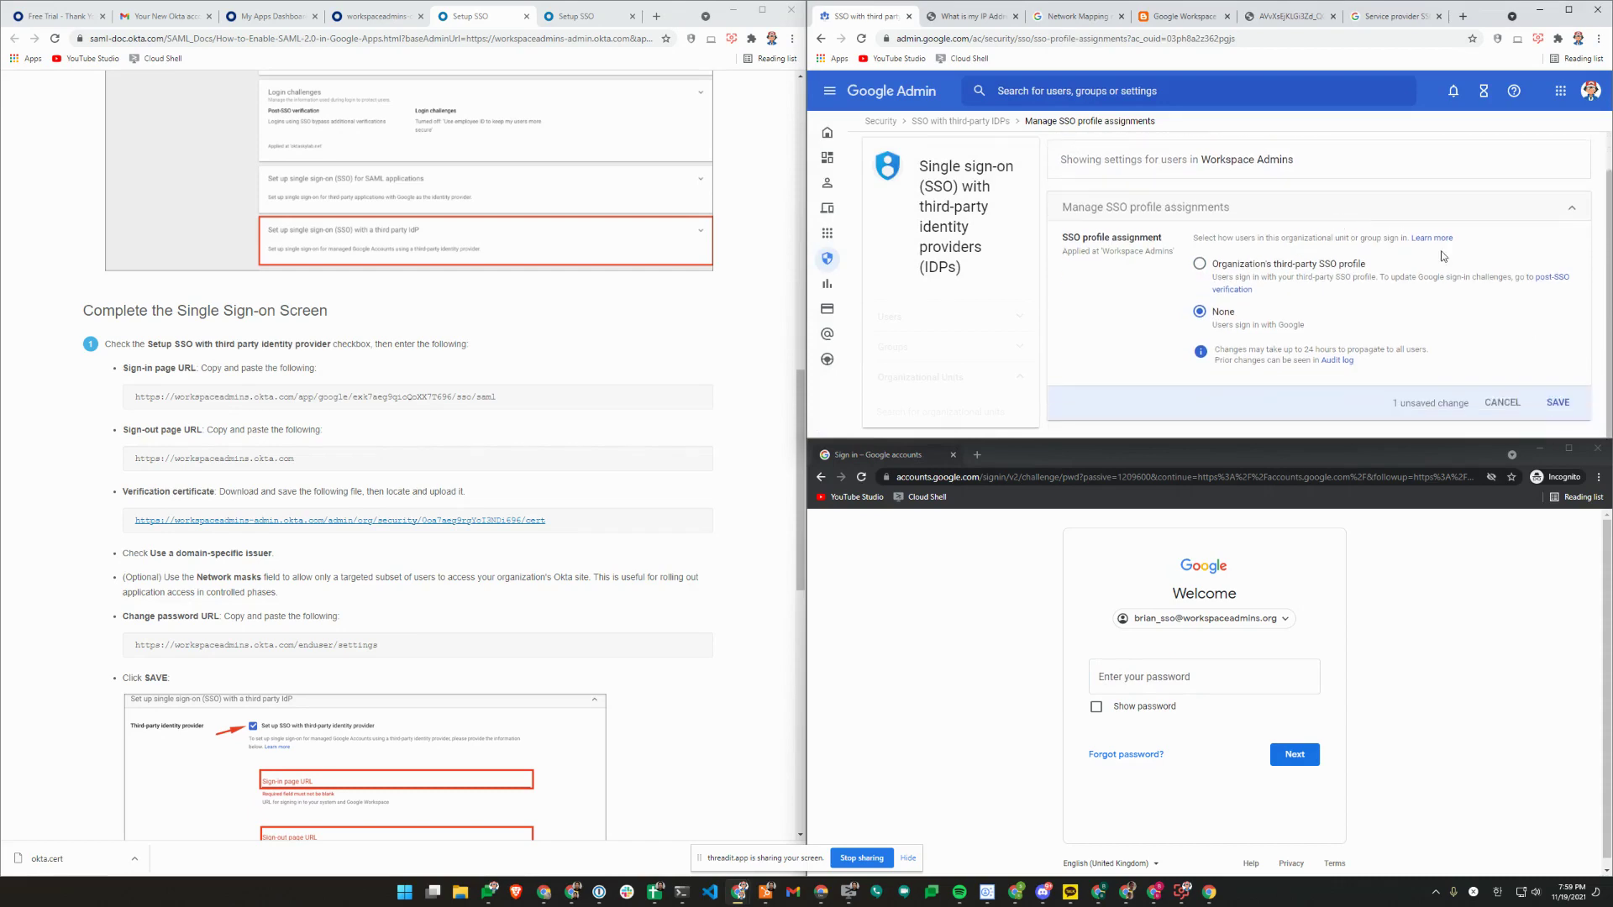
{"action": "left_click", "coordinate": [1558, 402]}
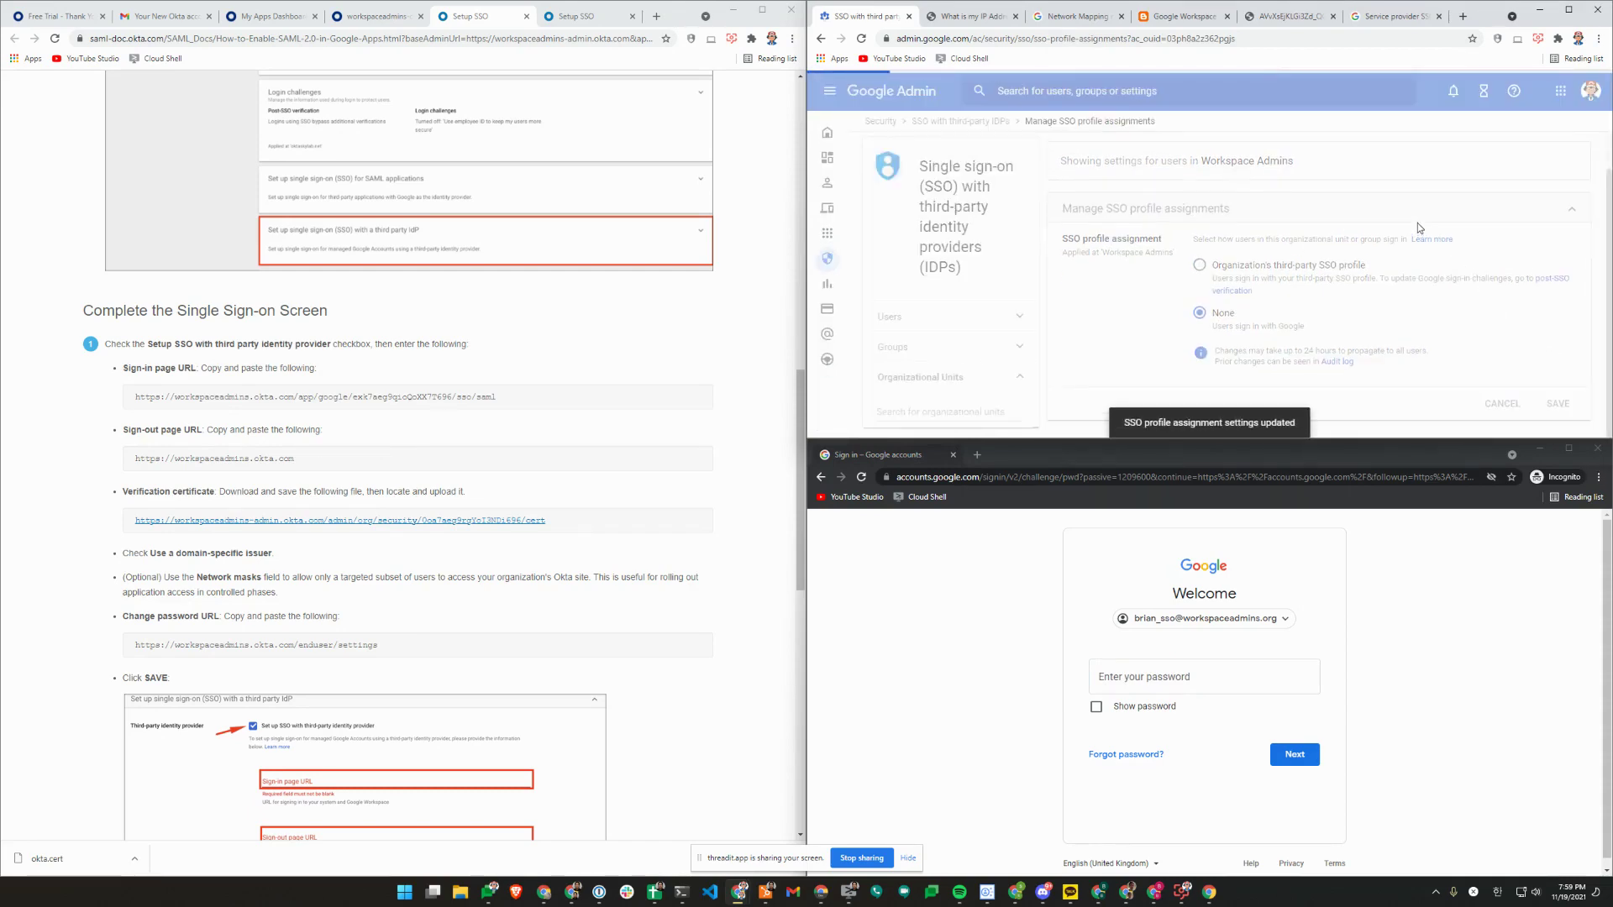
Override the test org unit under Users to use the organization's third-party SSO profile.
{"action": "double_click", "coordinate": [1480, 19]}
{"action": "left_click", "coordinate": [898, 494]}
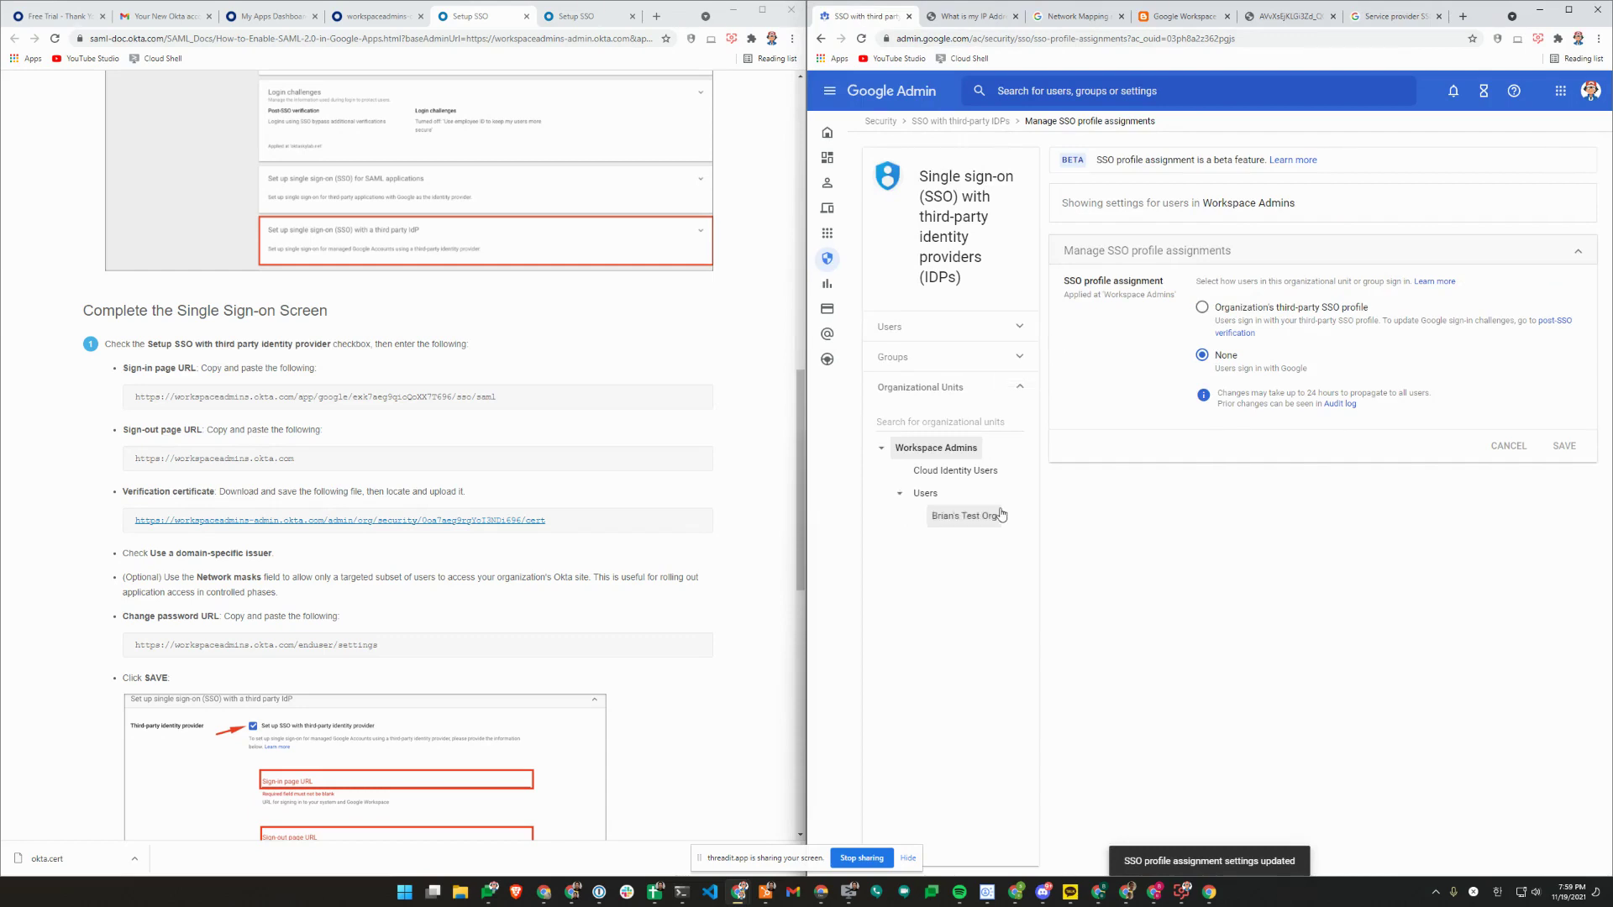
{"action": "left_click", "coordinate": [964, 516]}
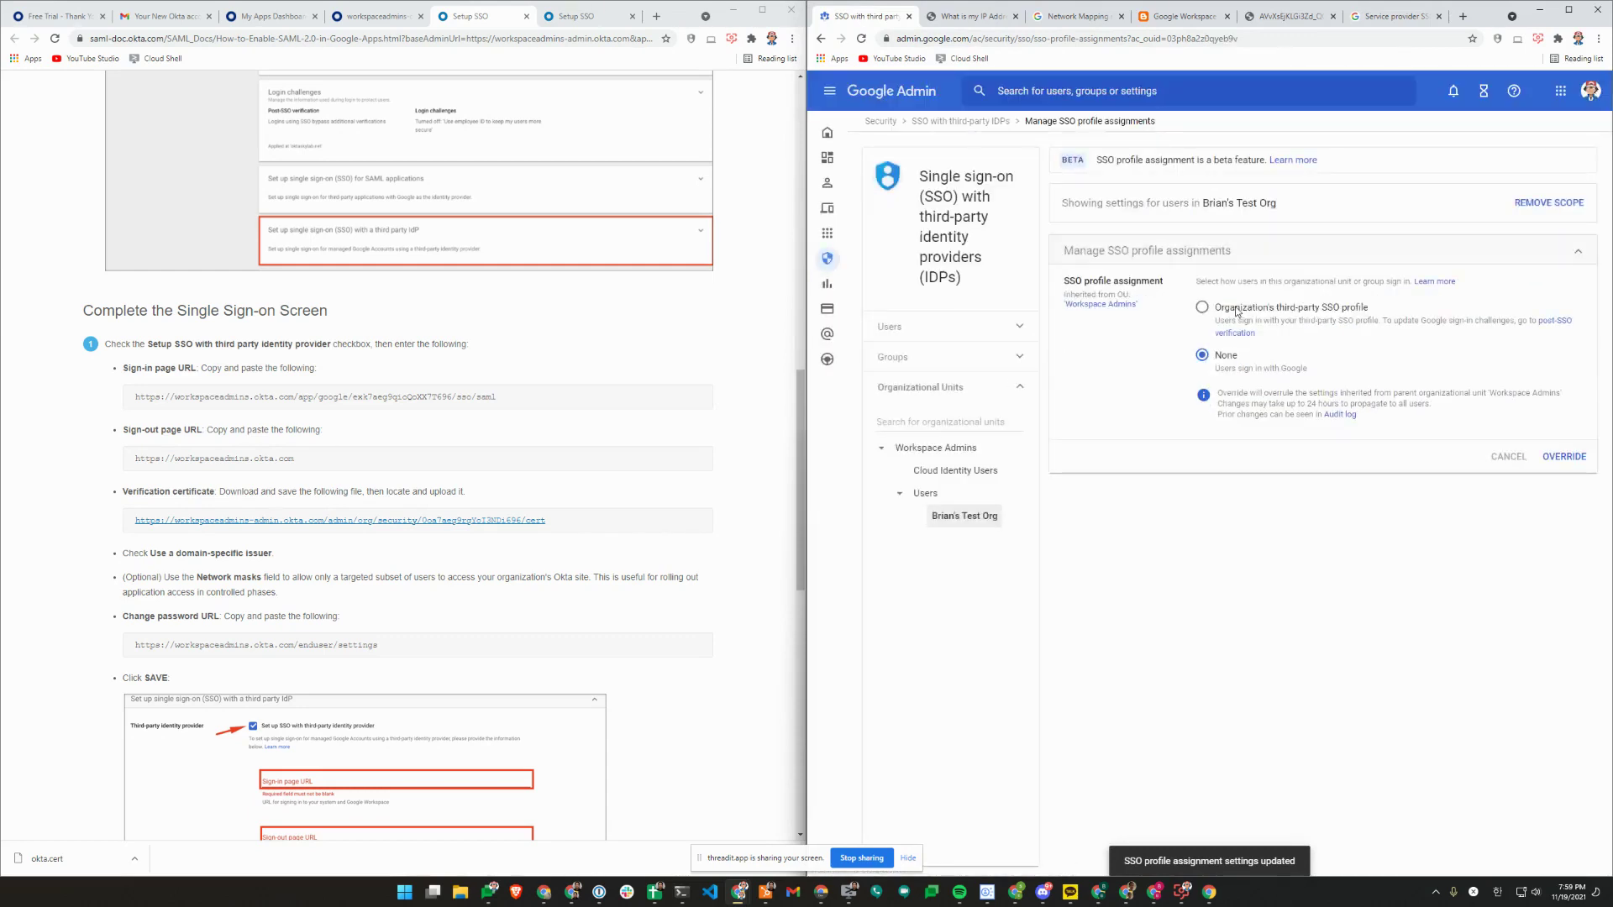
{"action": "left_click", "coordinate": [1202, 307]}
{"action": "left_click", "coordinate": [1562, 456]}
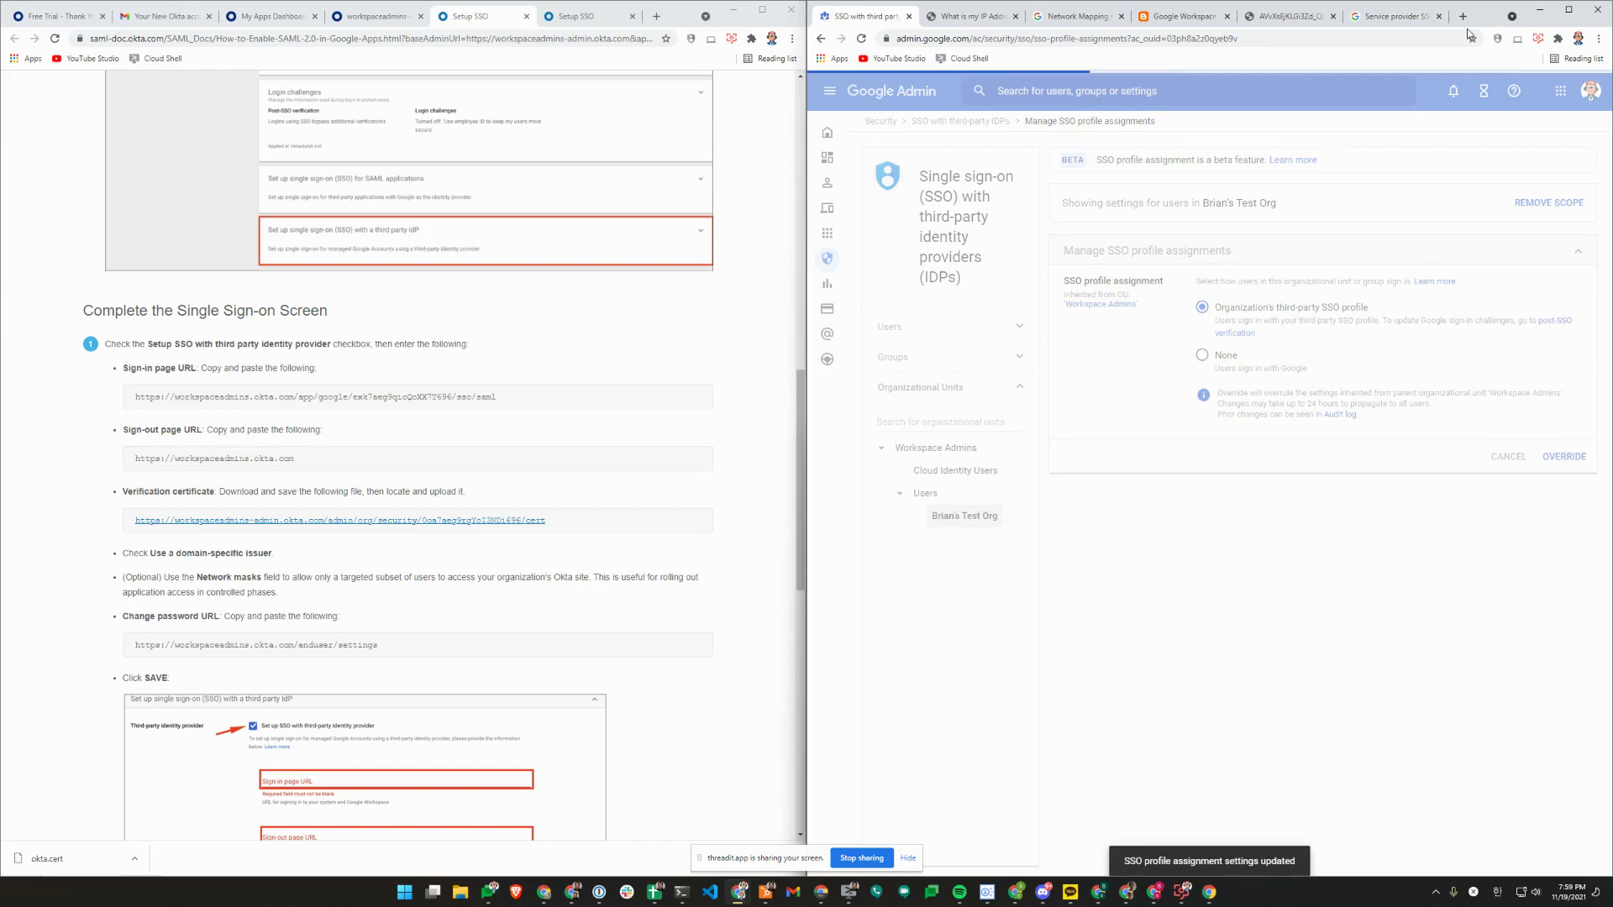
Clear the Network masks field of the organization's third-party SSO profile and save it.
{"action": "key", "text": "alt+Tab"}
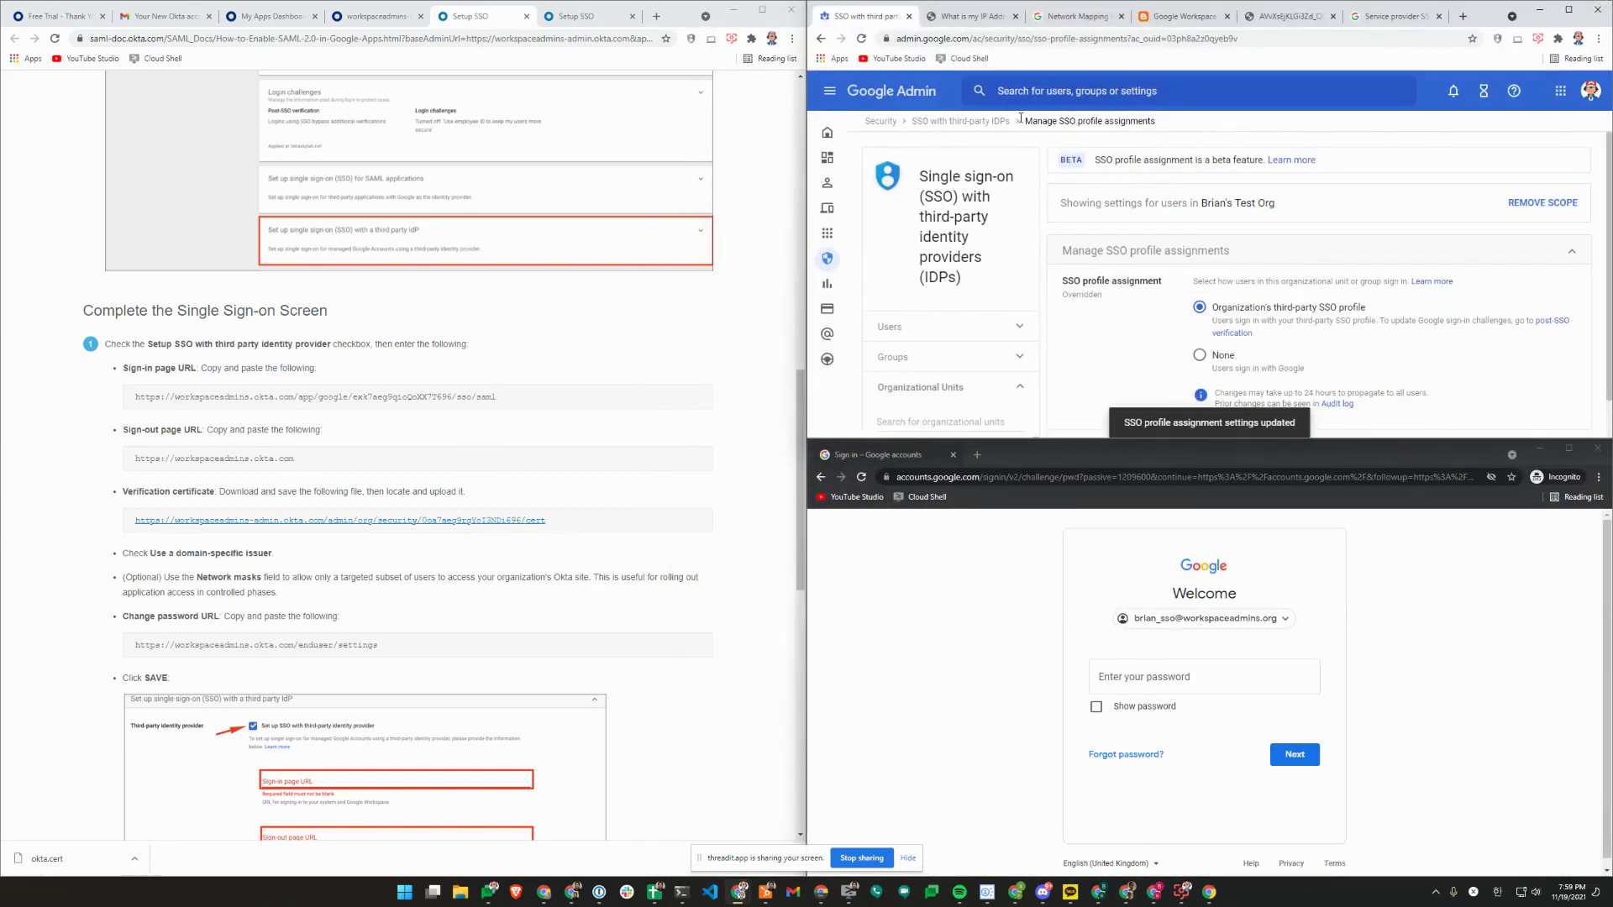
{"action": "left_click", "coordinate": [984, 124]}
{"action": "left_click", "coordinate": [1359, 275]}
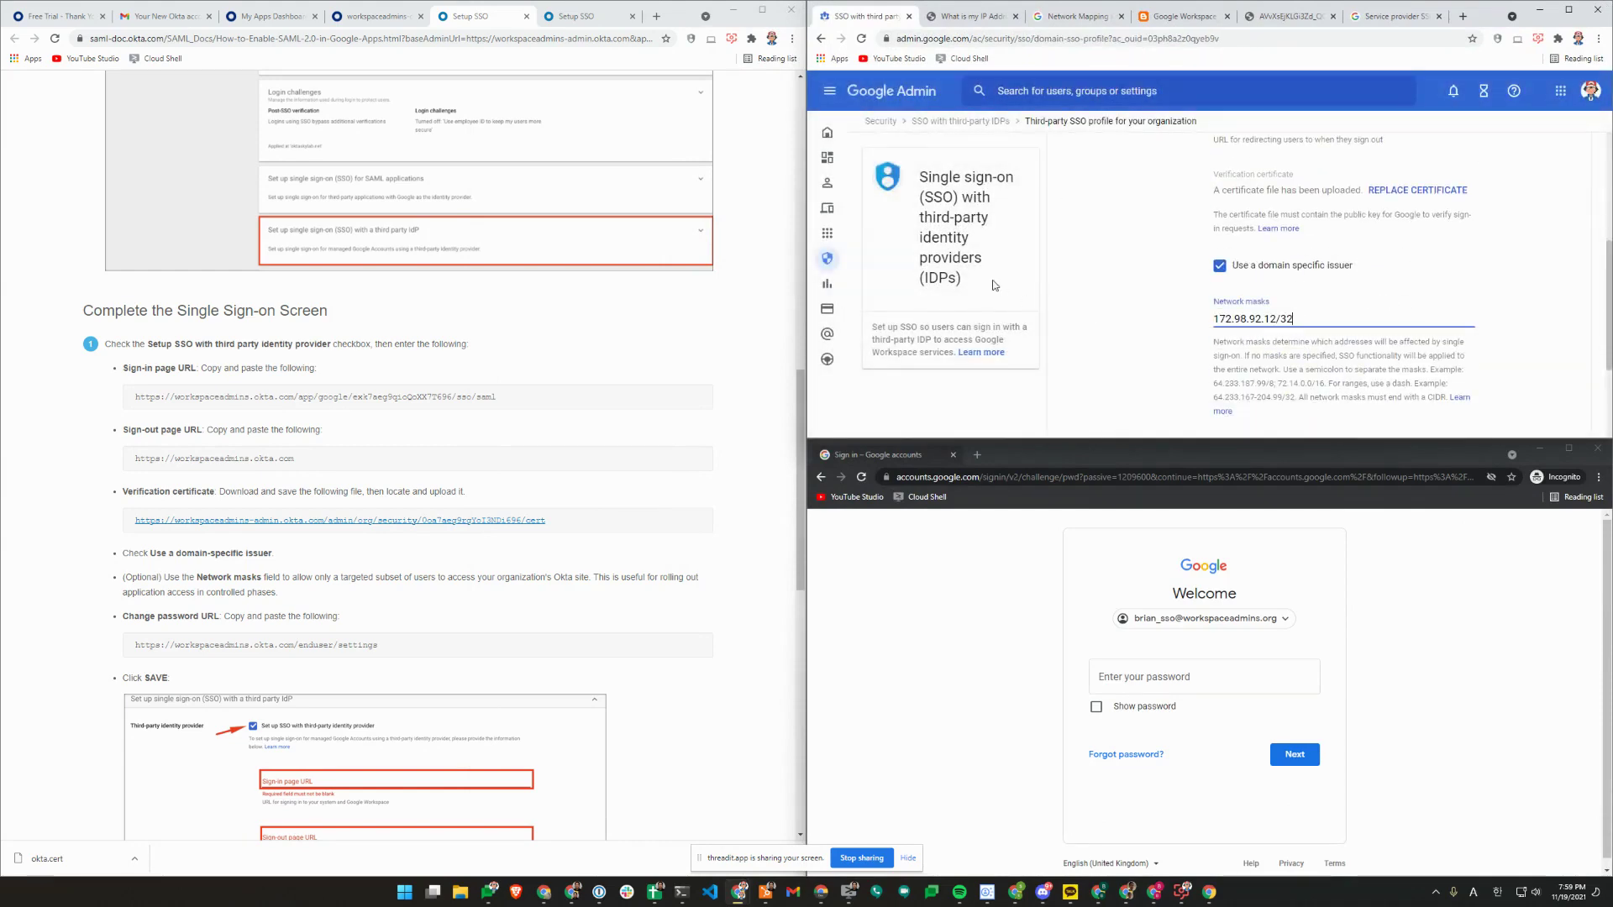
{"action": "left_click", "coordinate": [994, 286]}
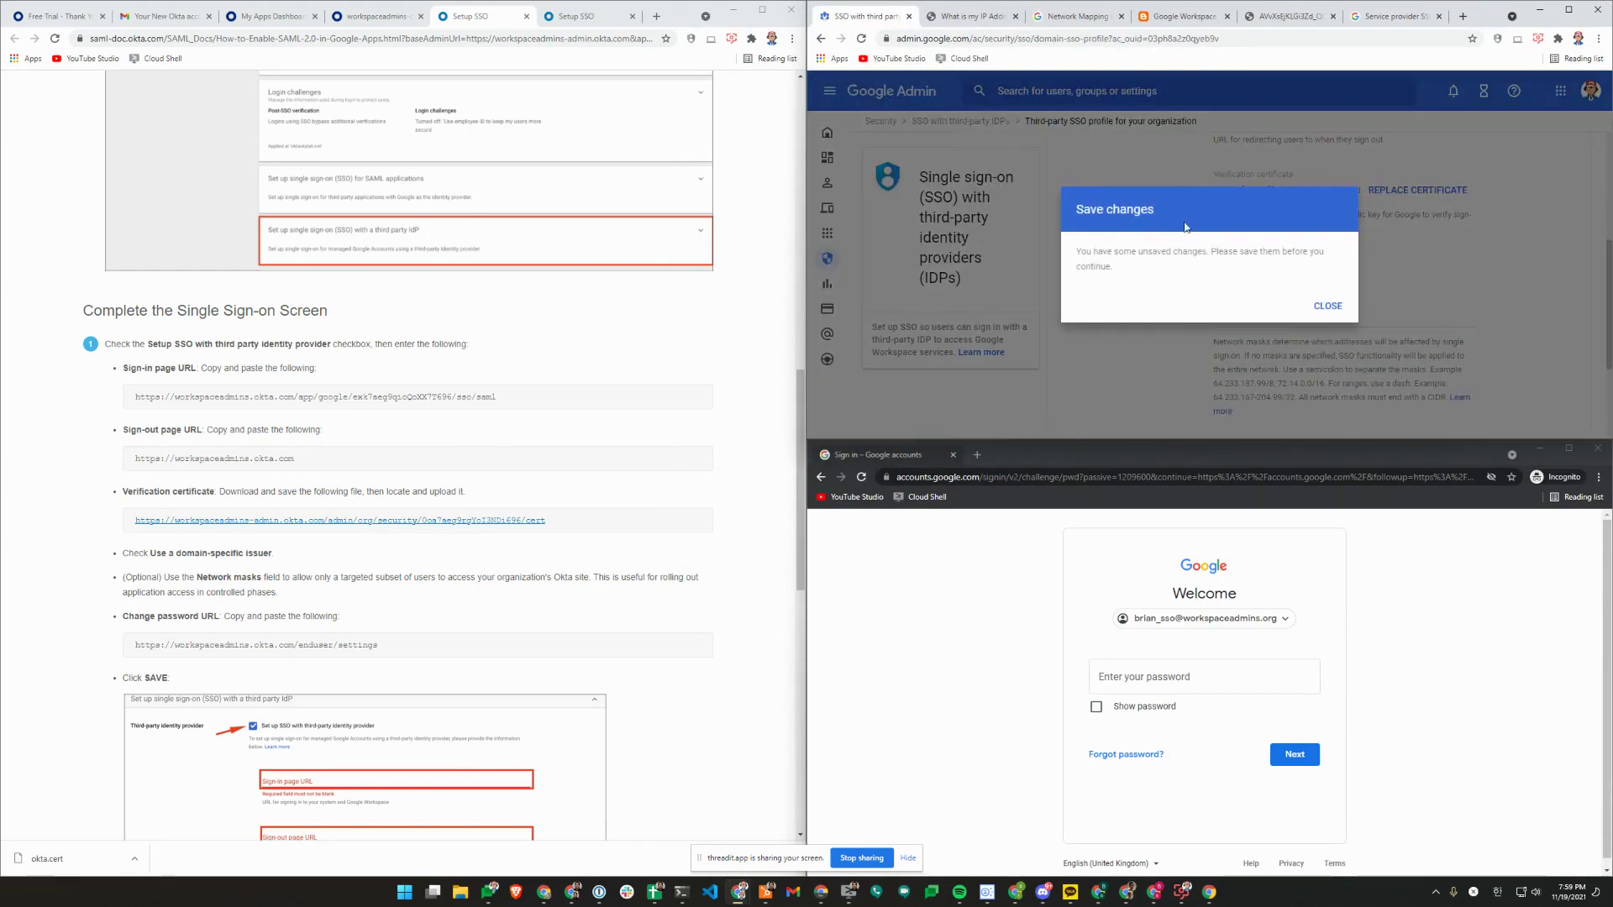
{"action": "left_click", "coordinate": [1328, 307]}
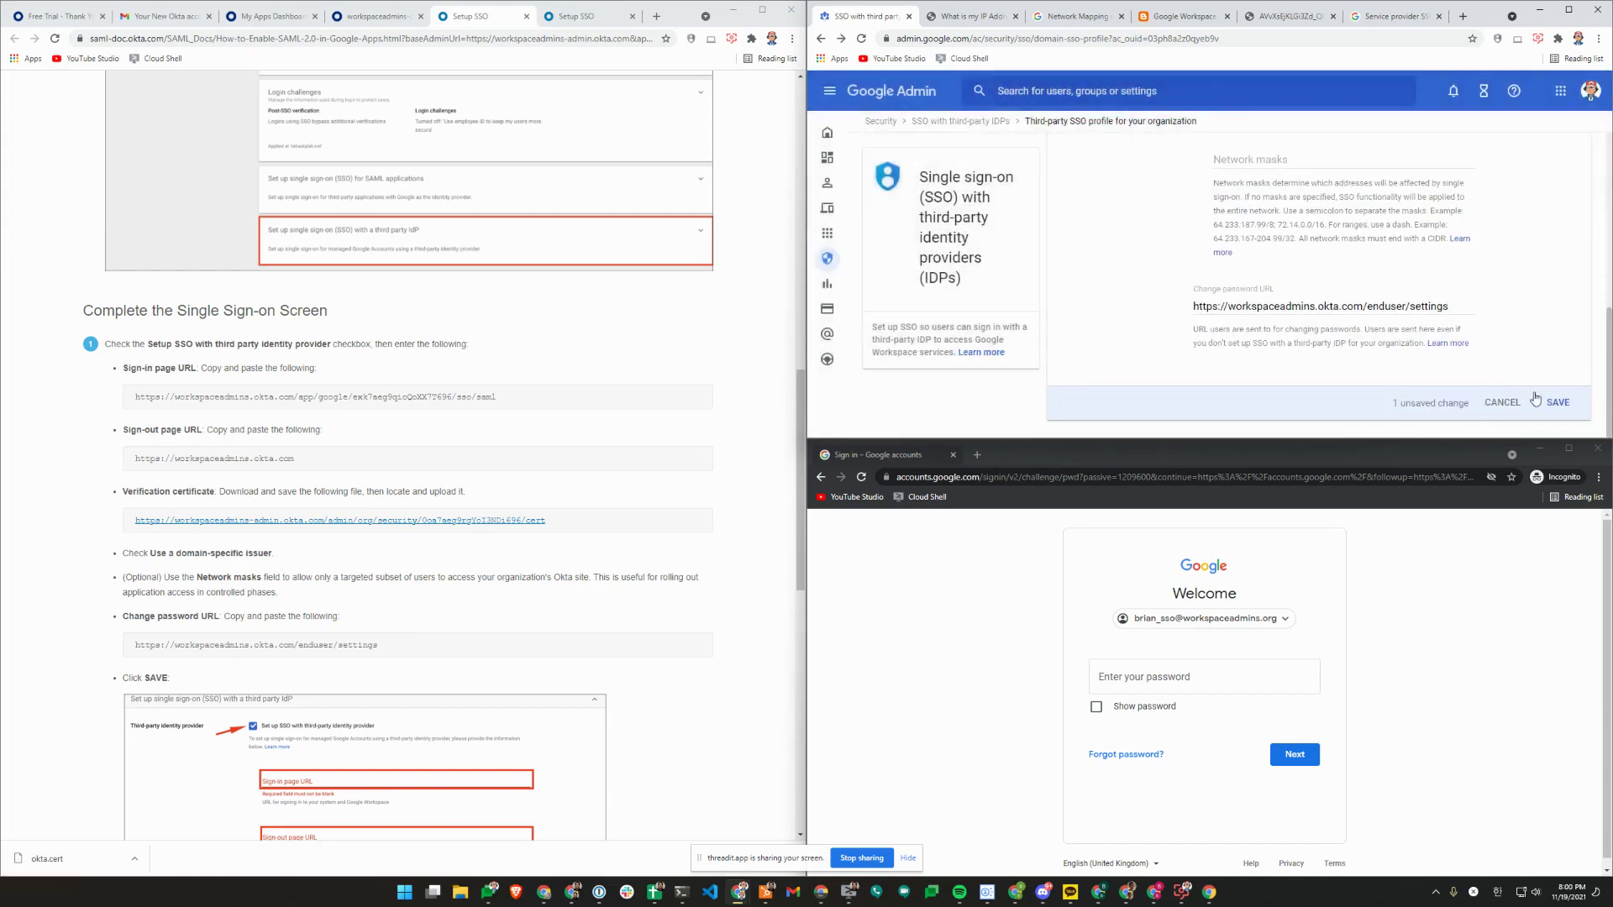
{"action": "left_click", "coordinate": [820, 477]}
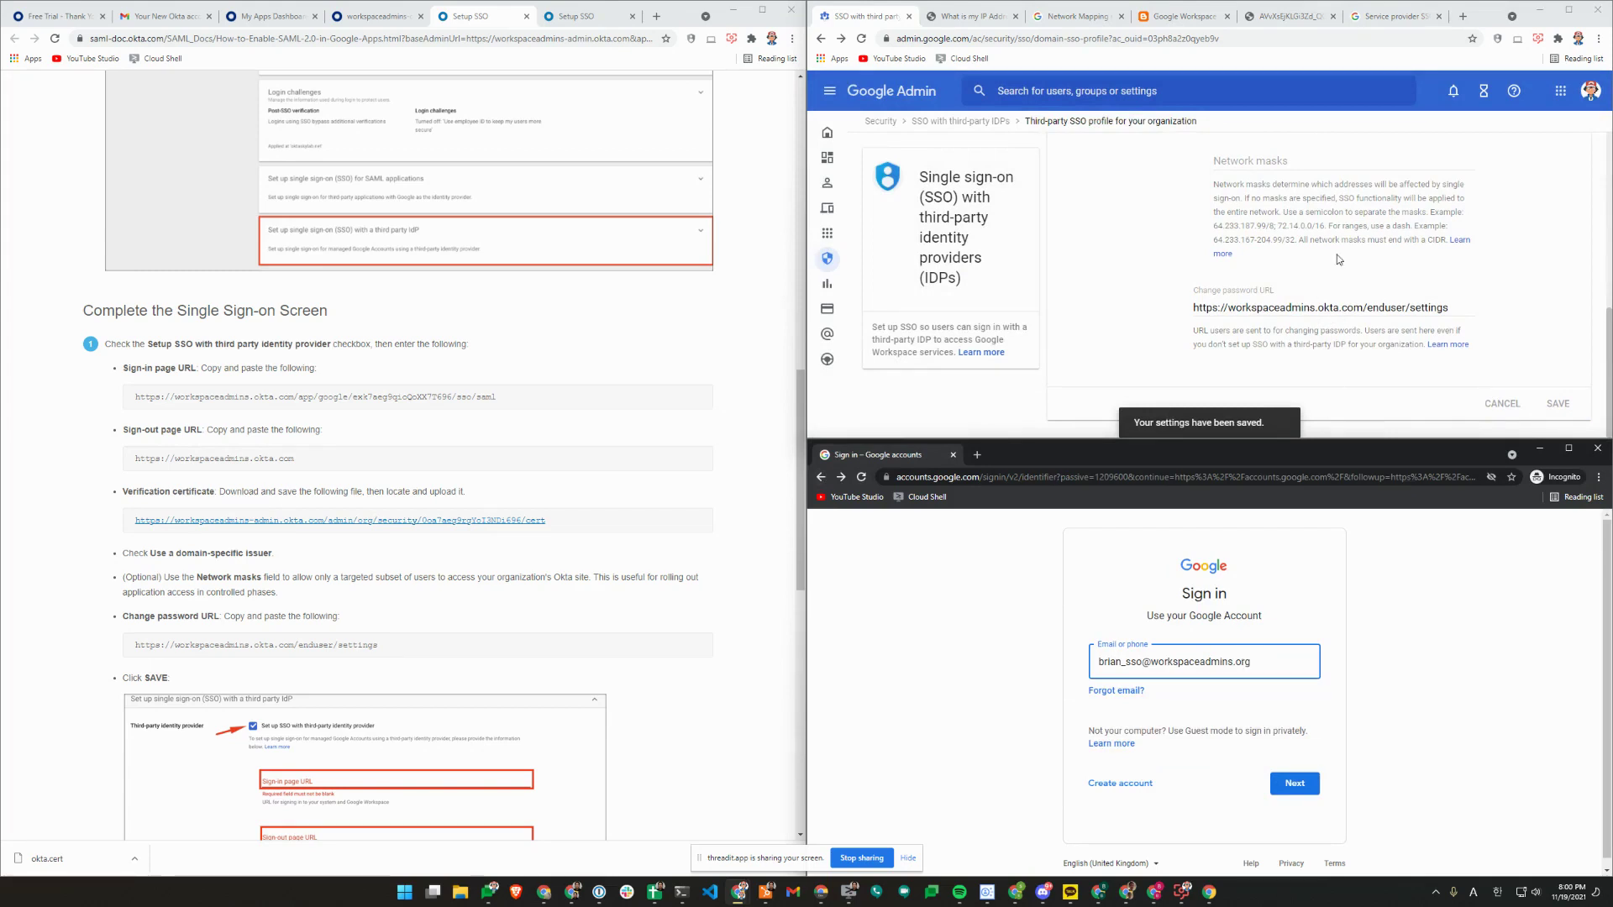
Submit the test user's e-mail on Google sign-in to be redirected to Okta's sign-in page.
{"action": "scroll", "coordinate": [1338, 260], "scroll_direction": "up", "scroll_amount": 2}
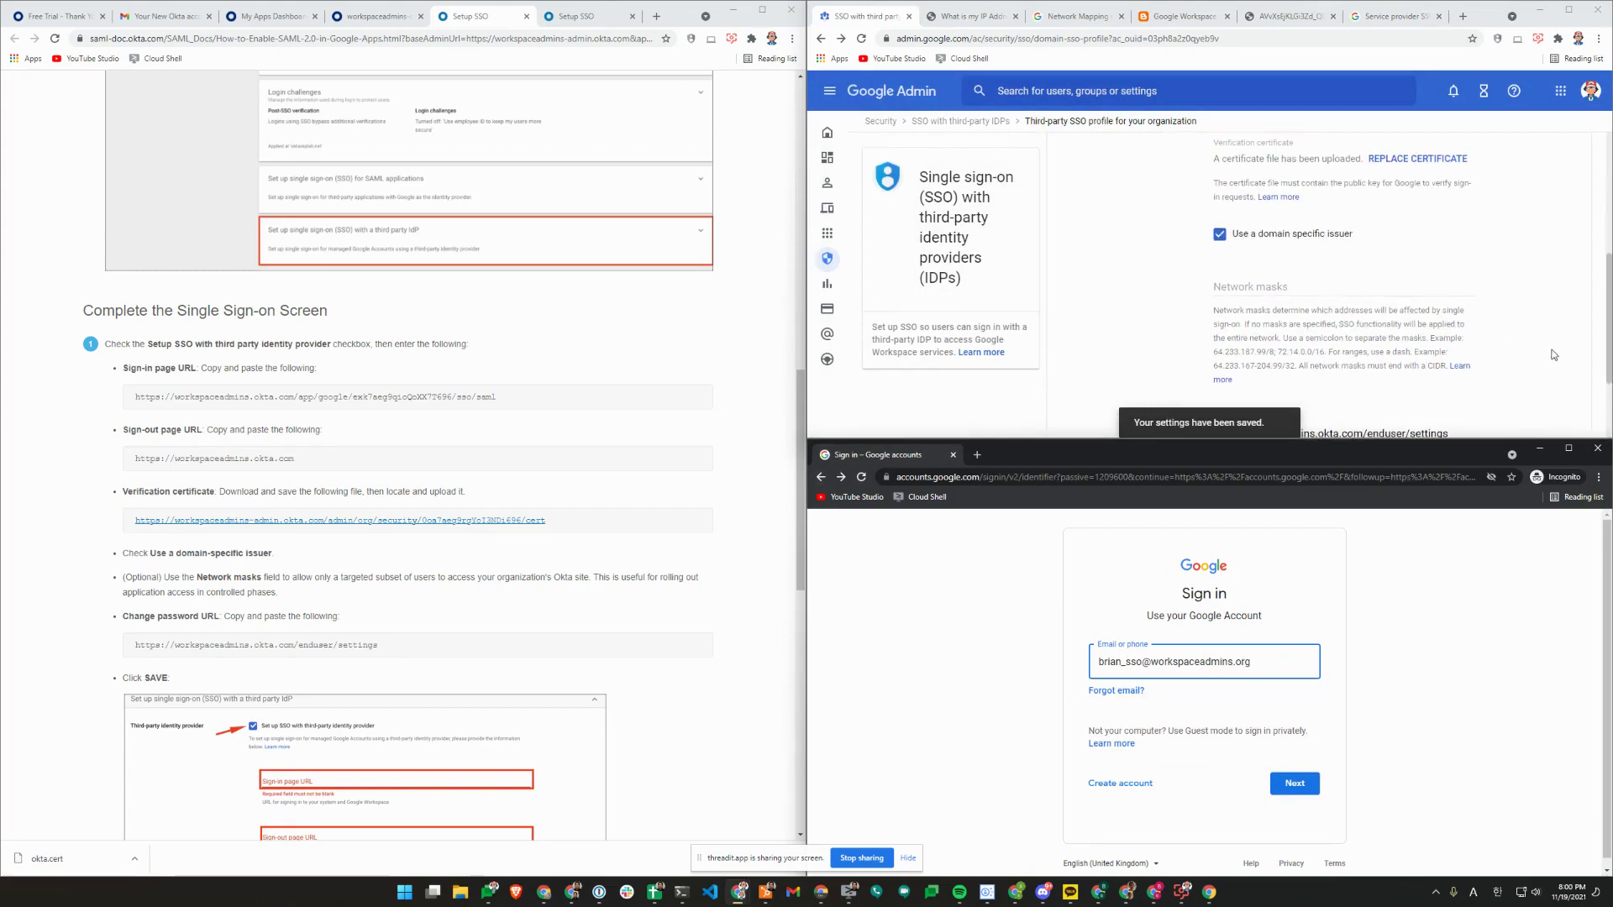
{"action": "scroll", "coordinate": [1458, 283], "scroll_direction": "down", "scroll_amount": 2}
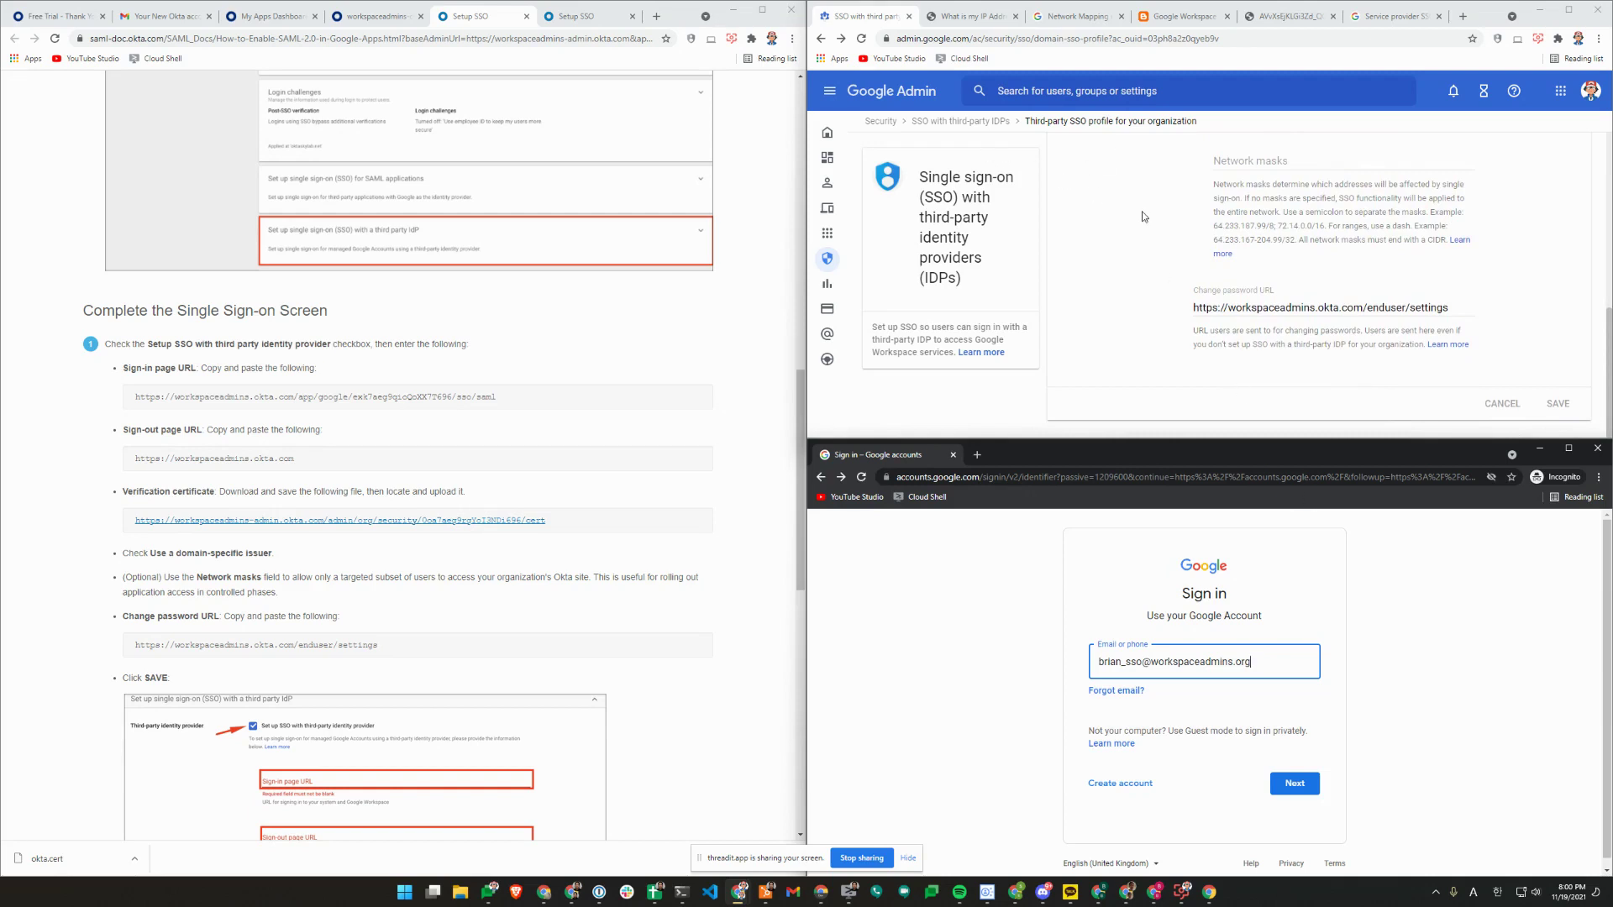
{"action": "left_click", "coordinate": [1294, 786]}
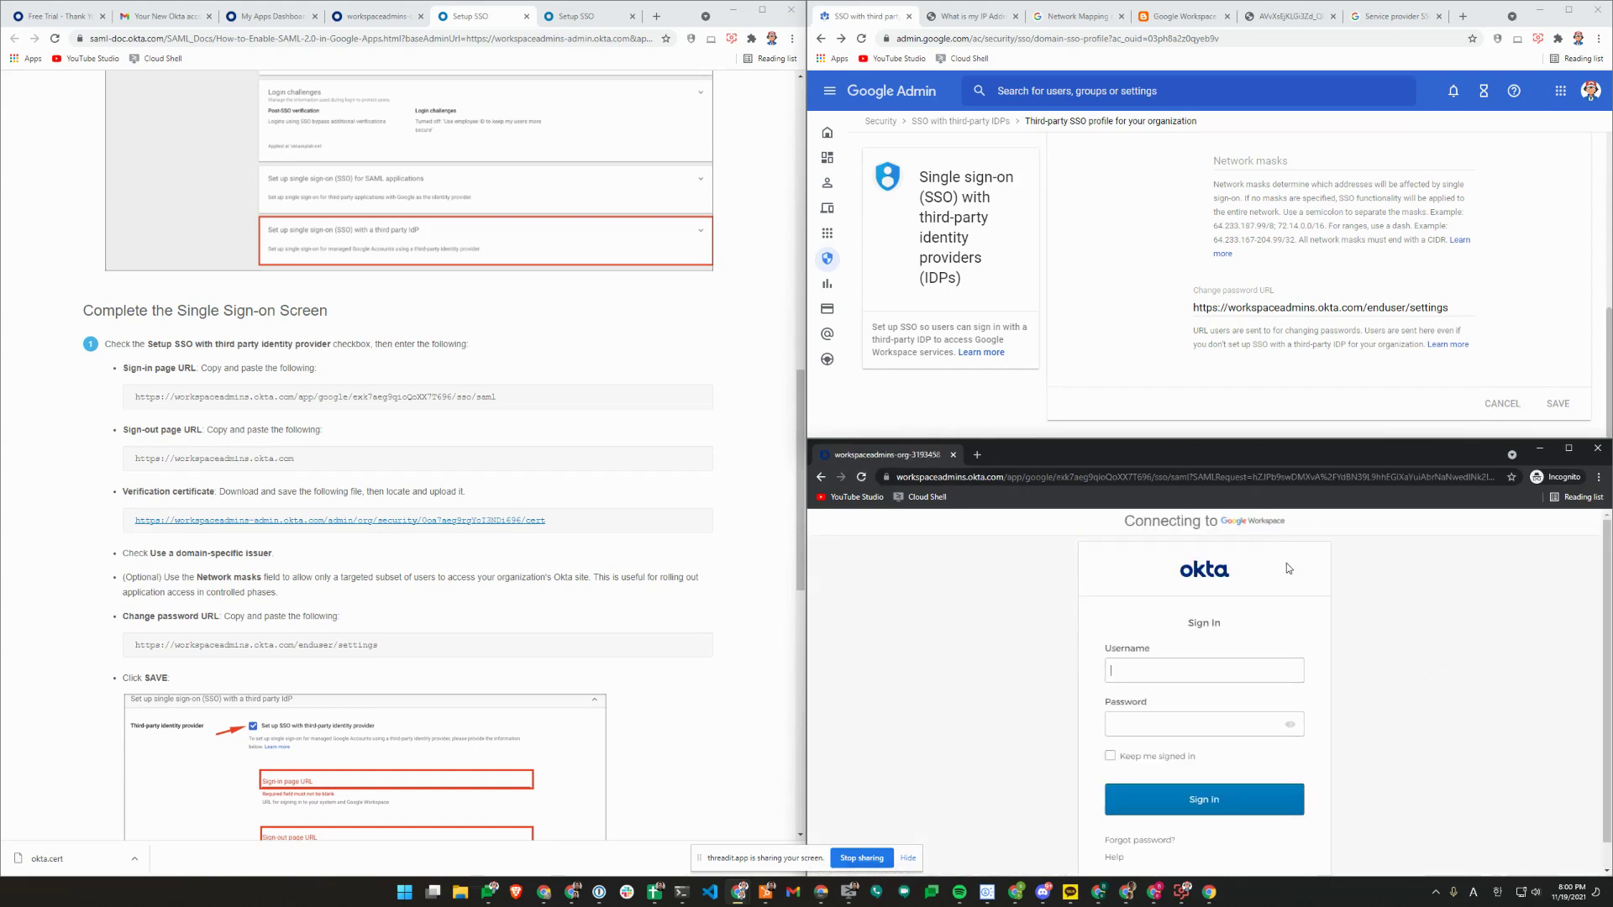
Find the test user and move them to the Cloud Identity Users org unit.
{"action": "left_click", "coordinate": [1059, 90]}
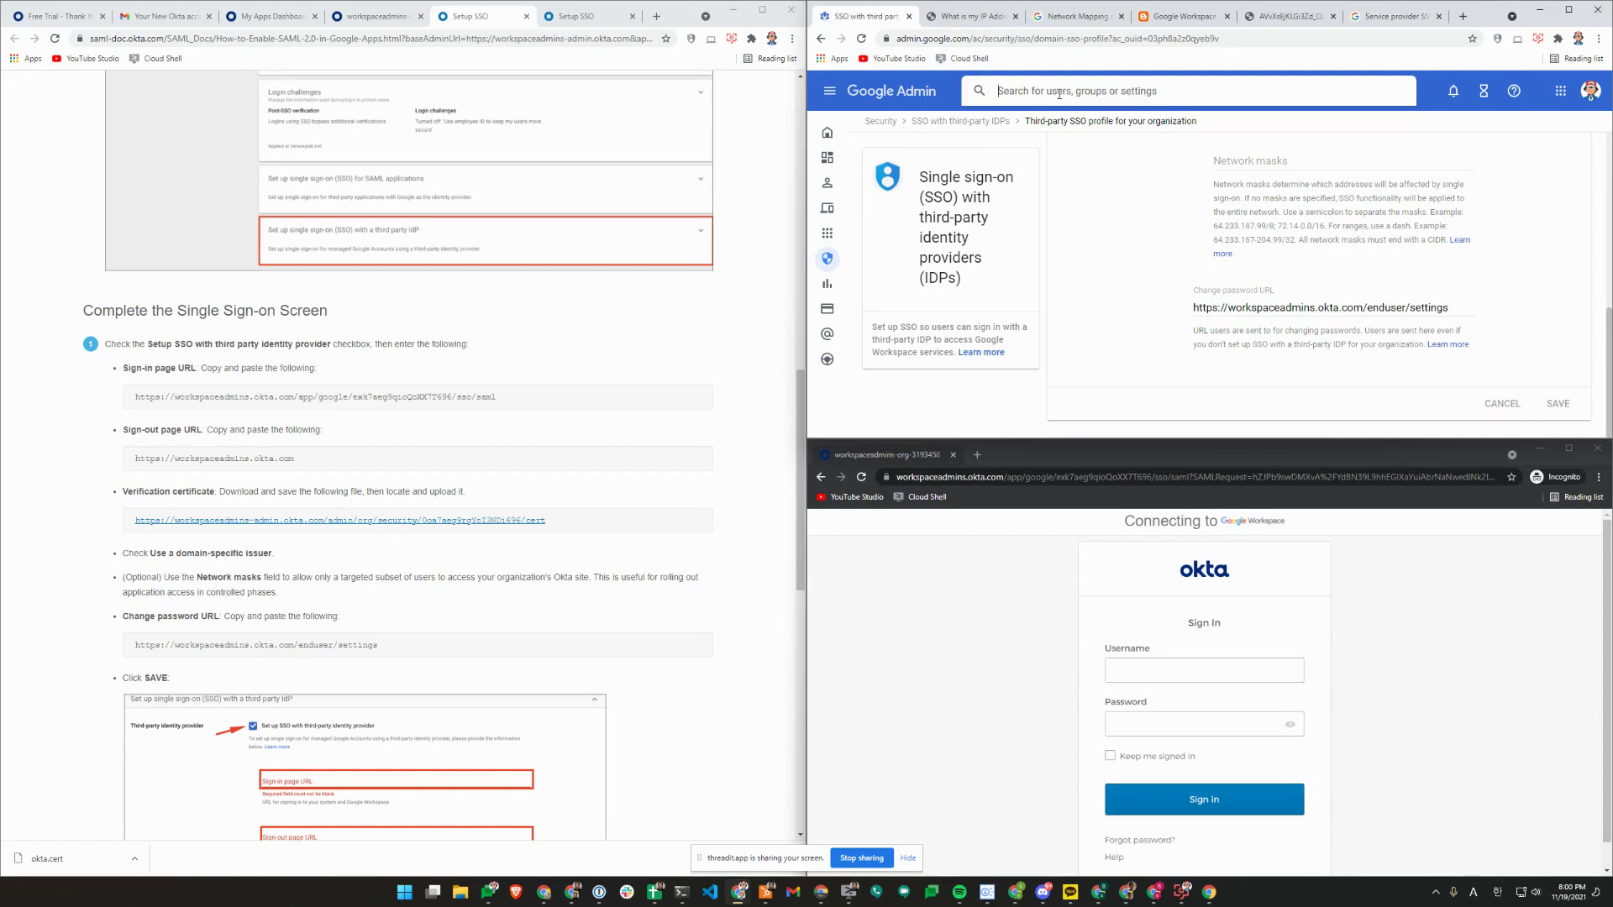
{"action": "type", "text": "brian"}
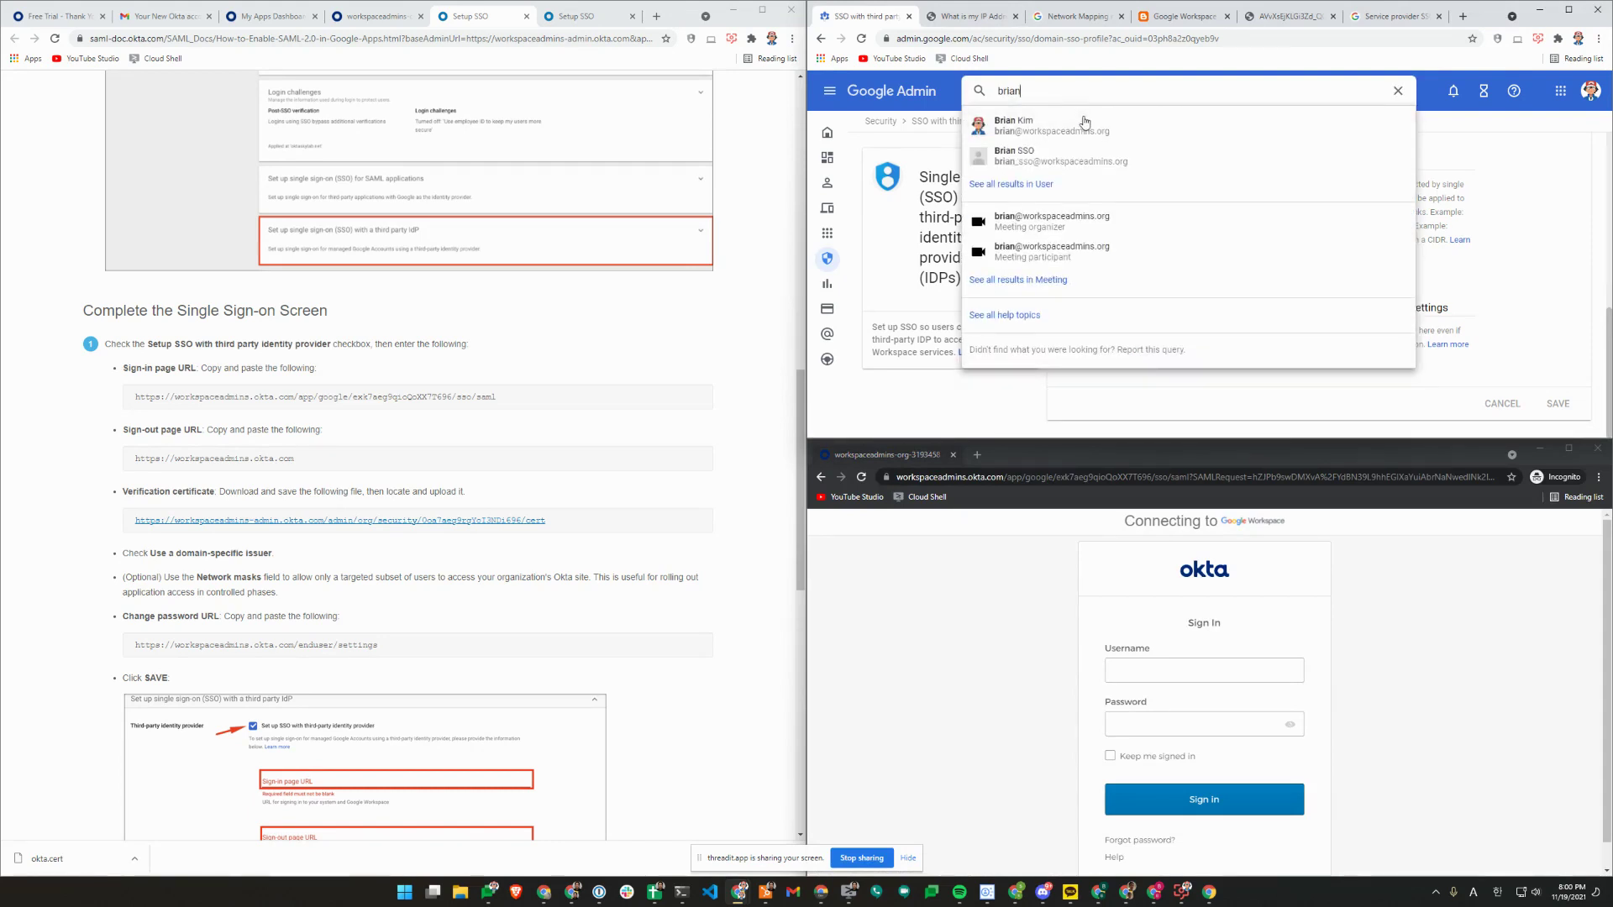
{"action": "left_click", "coordinate": [1130, 162]}
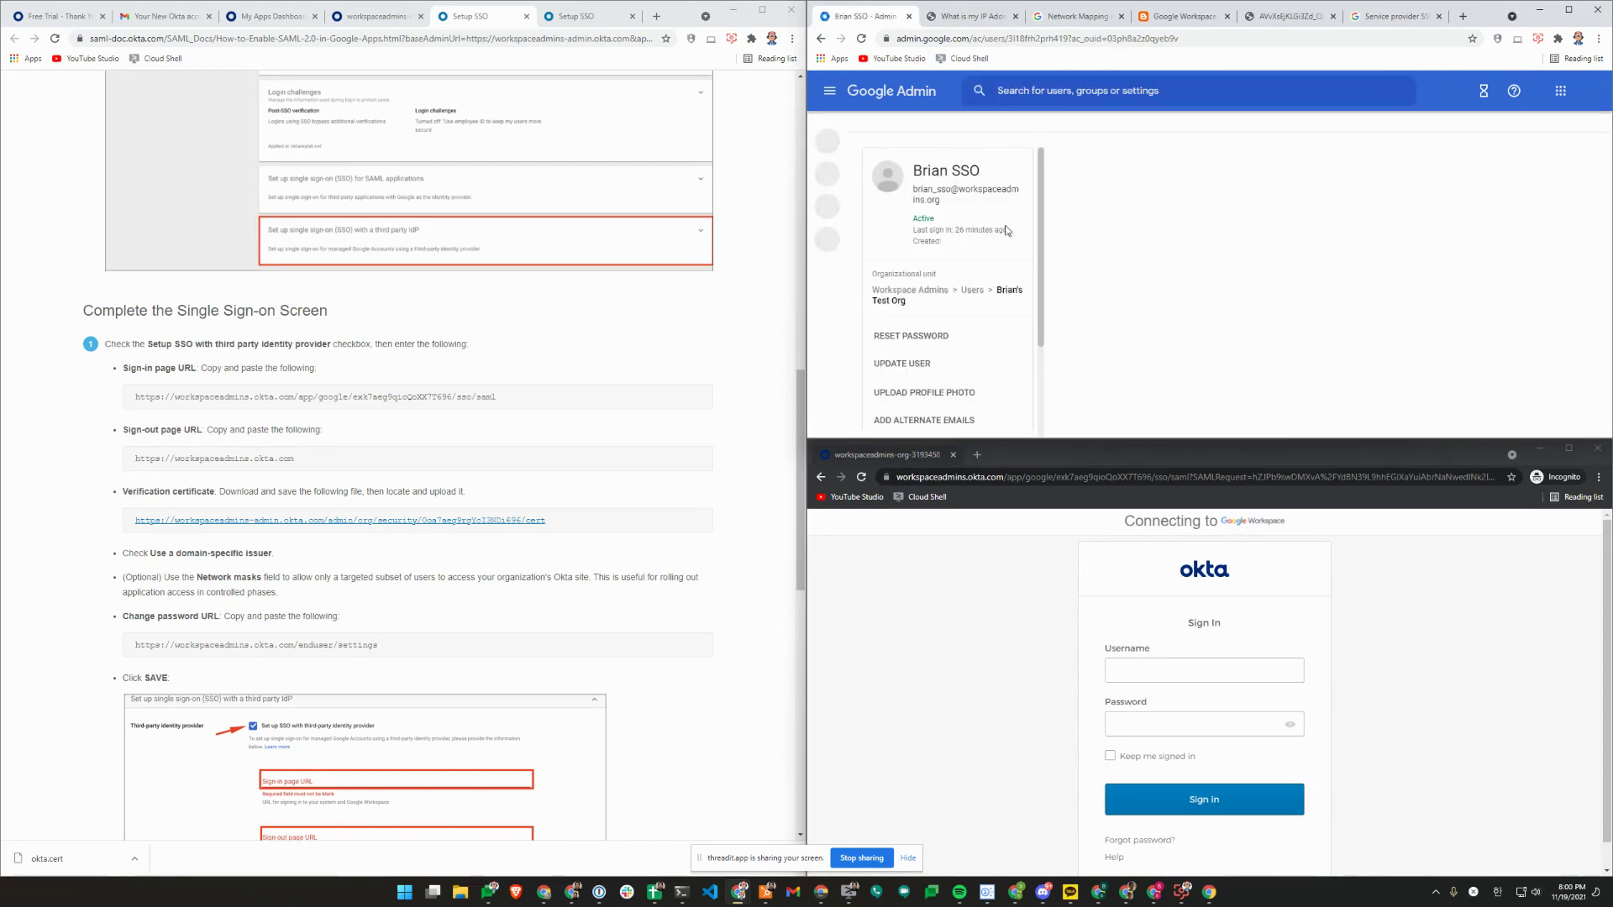
{"action": "scroll", "coordinate": [1009, 306], "scroll_direction": "down", "scroll_amount": 2}
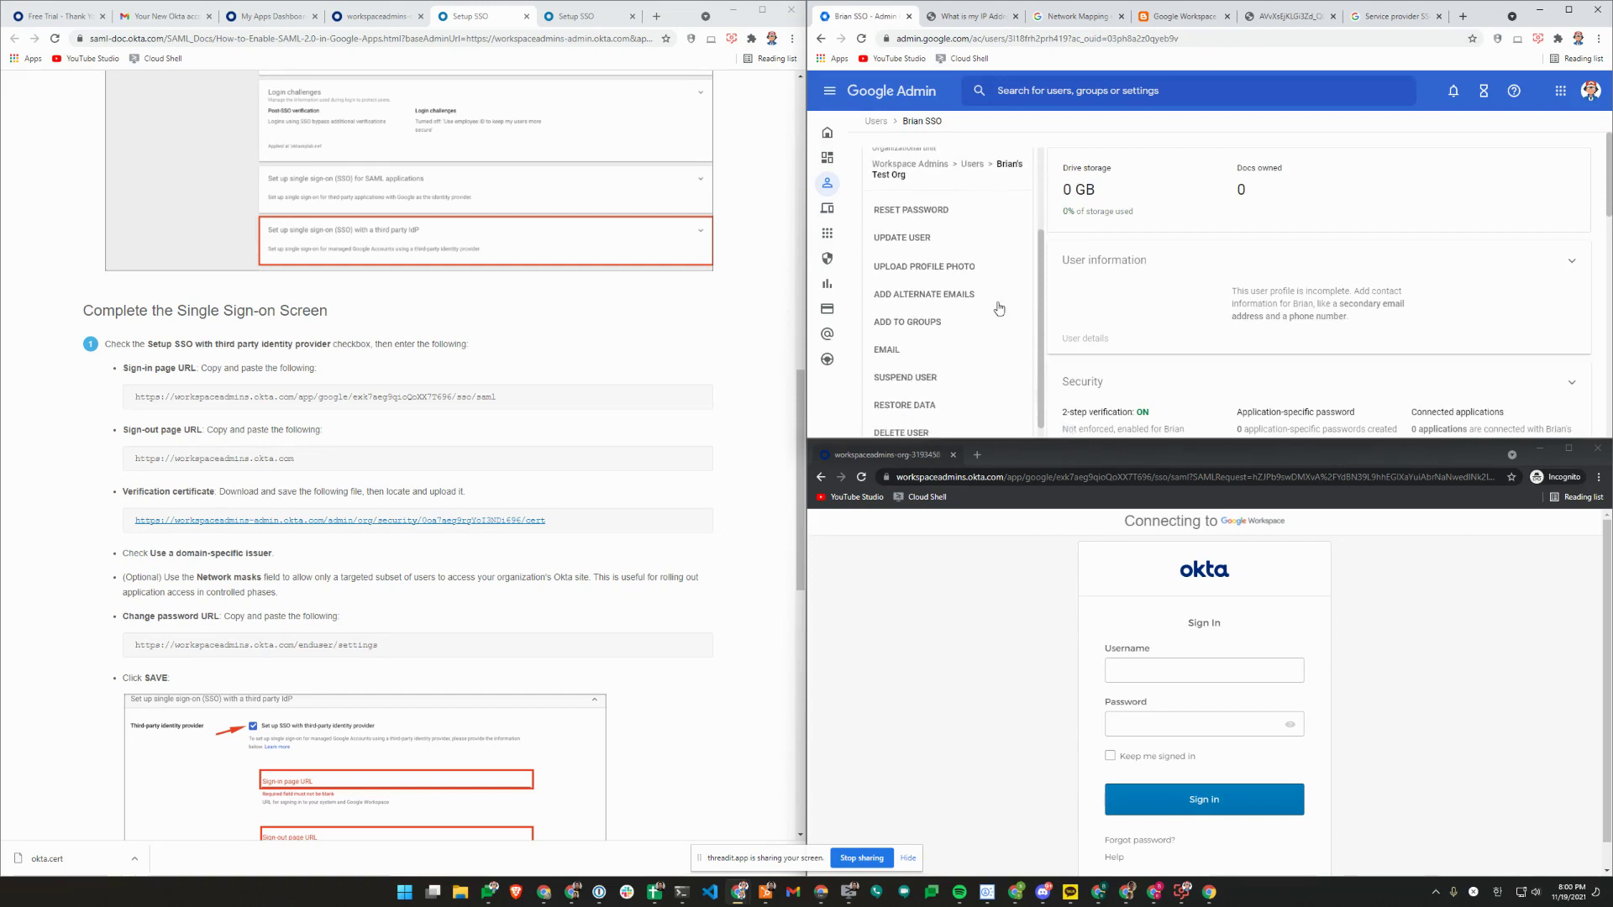
{"action": "scroll", "coordinate": [925, 379], "scroll_direction": "down", "scroll_amount": 2}
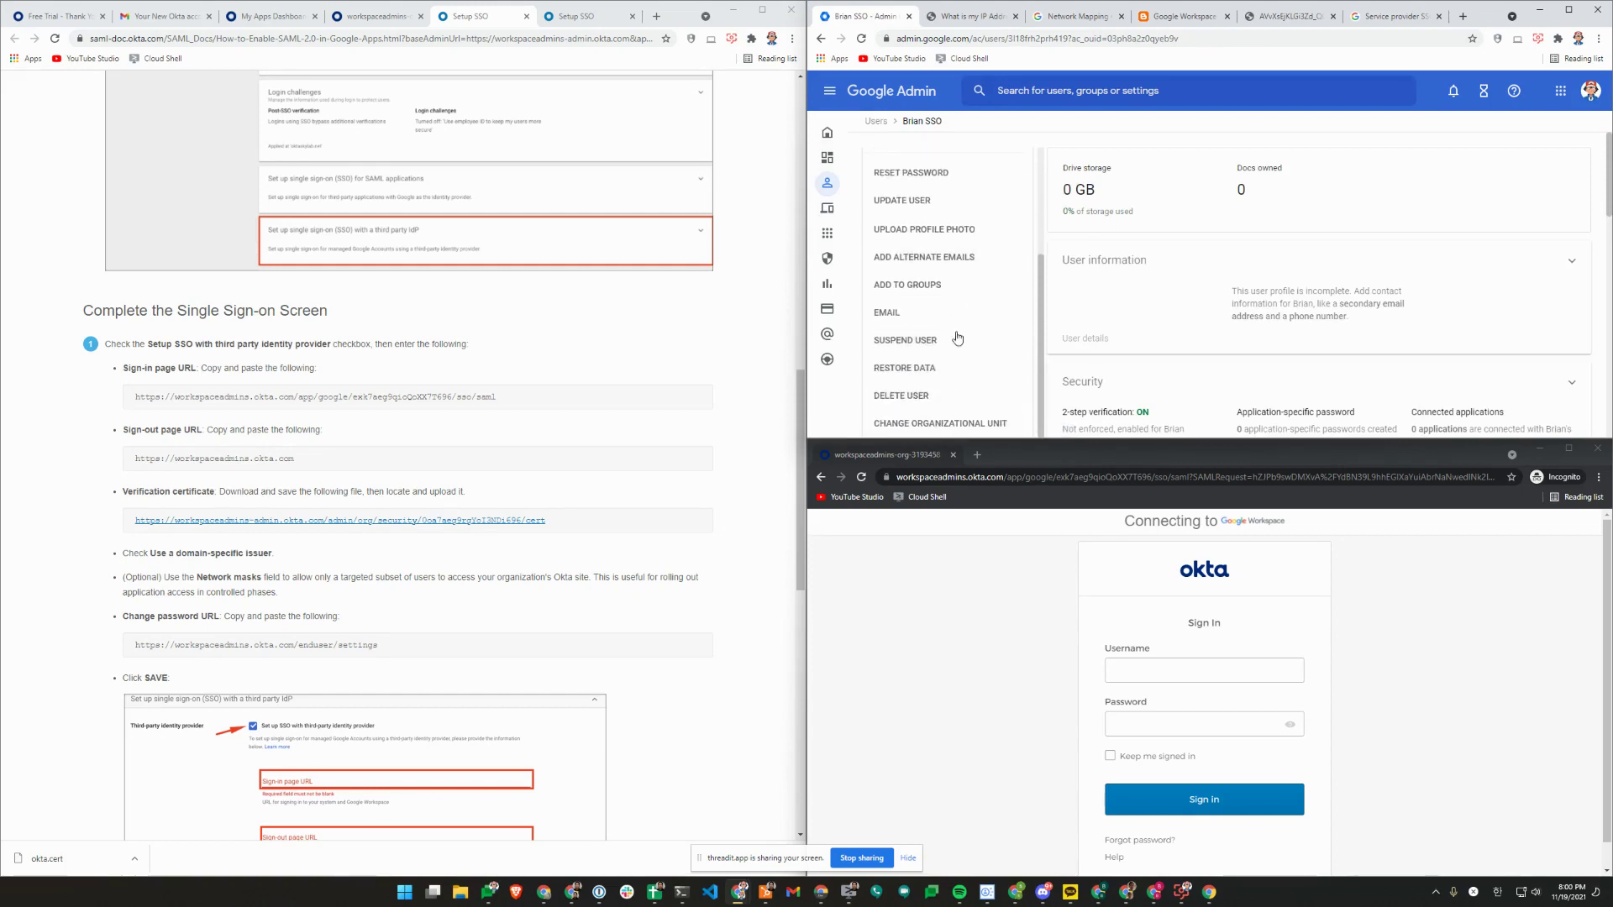
{"action": "left_click", "coordinate": [939, 423]}
{"action": "left_click", "coordinate": [1152, 248]}
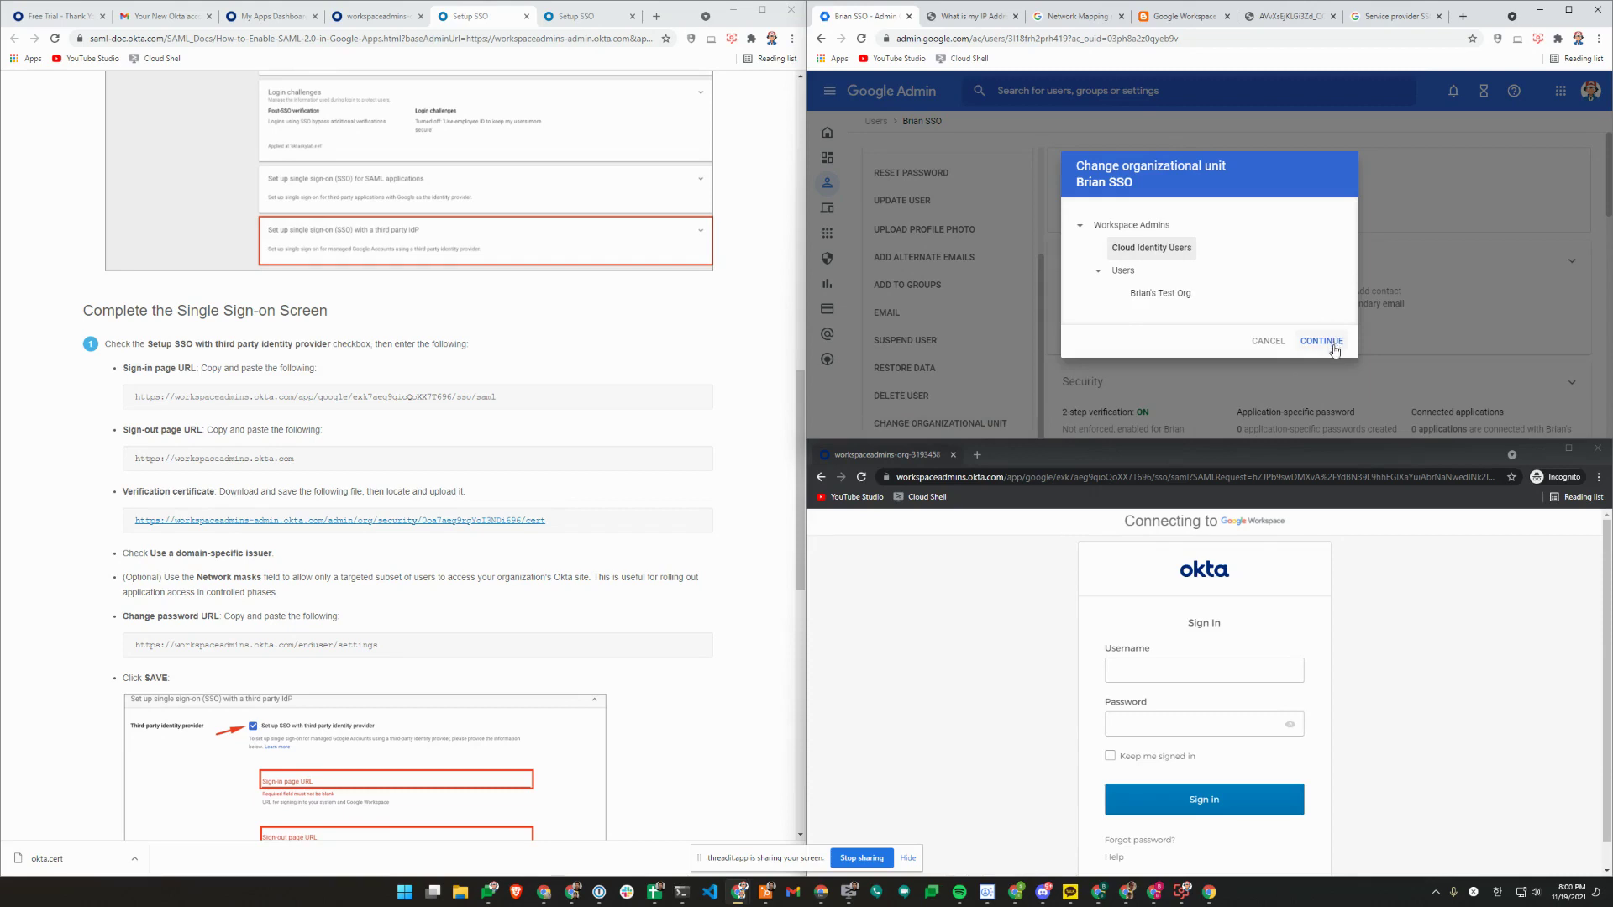
{"action": "left_click", "coordinate": [1321, 341]}
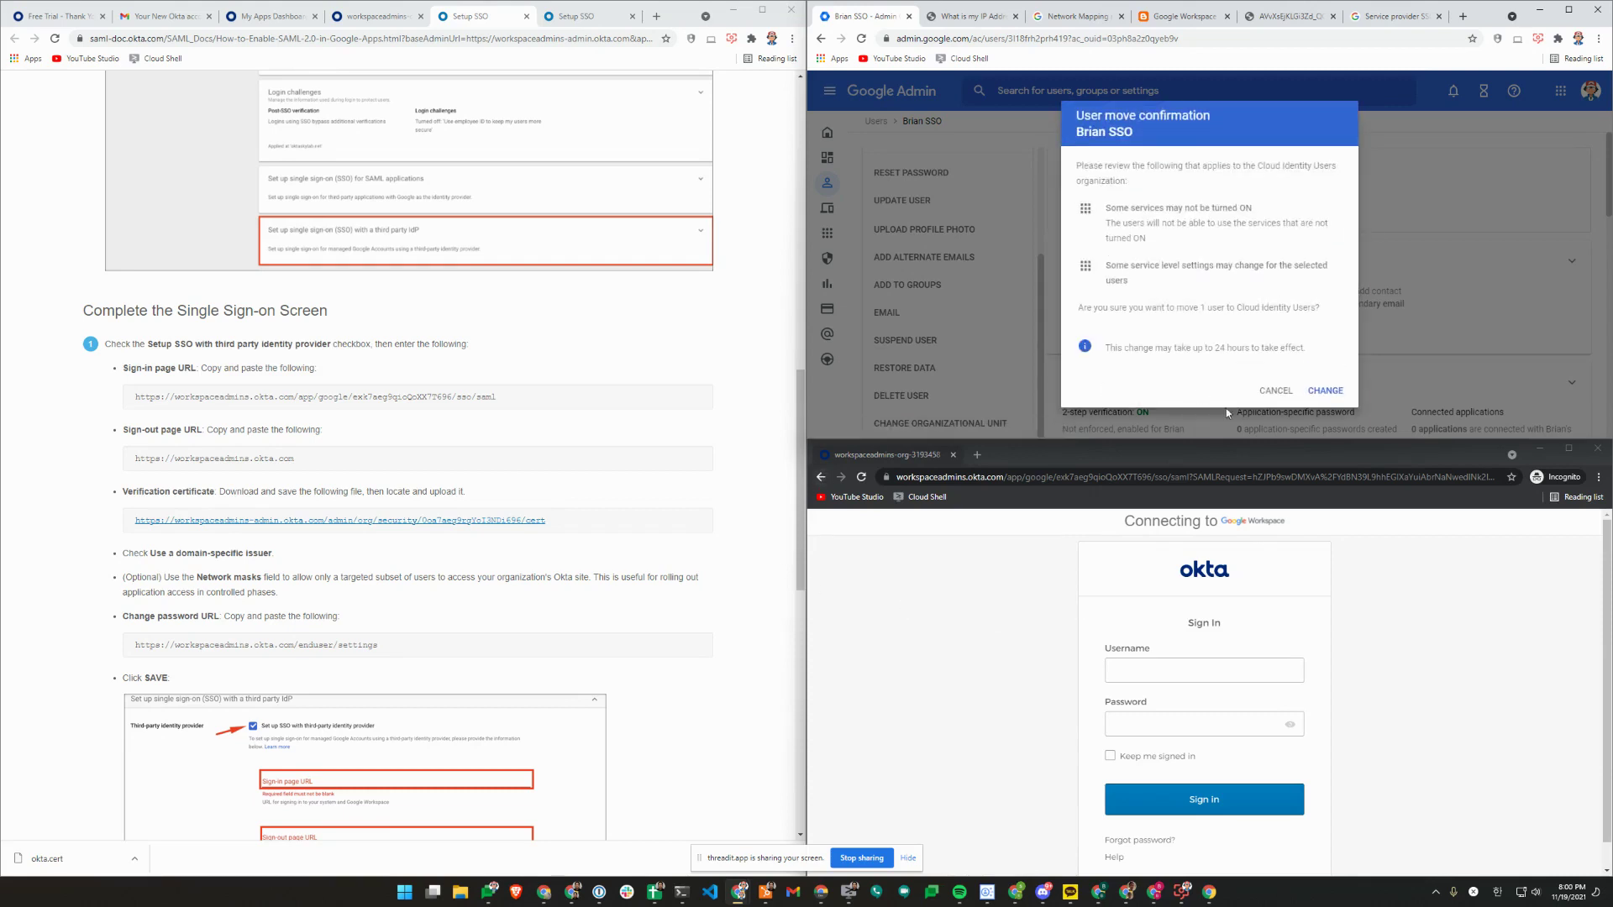
{"action": "left_click", "coordinate": [1321, 390]}
{"action": "left_click", "coordinate": [820, 477]}
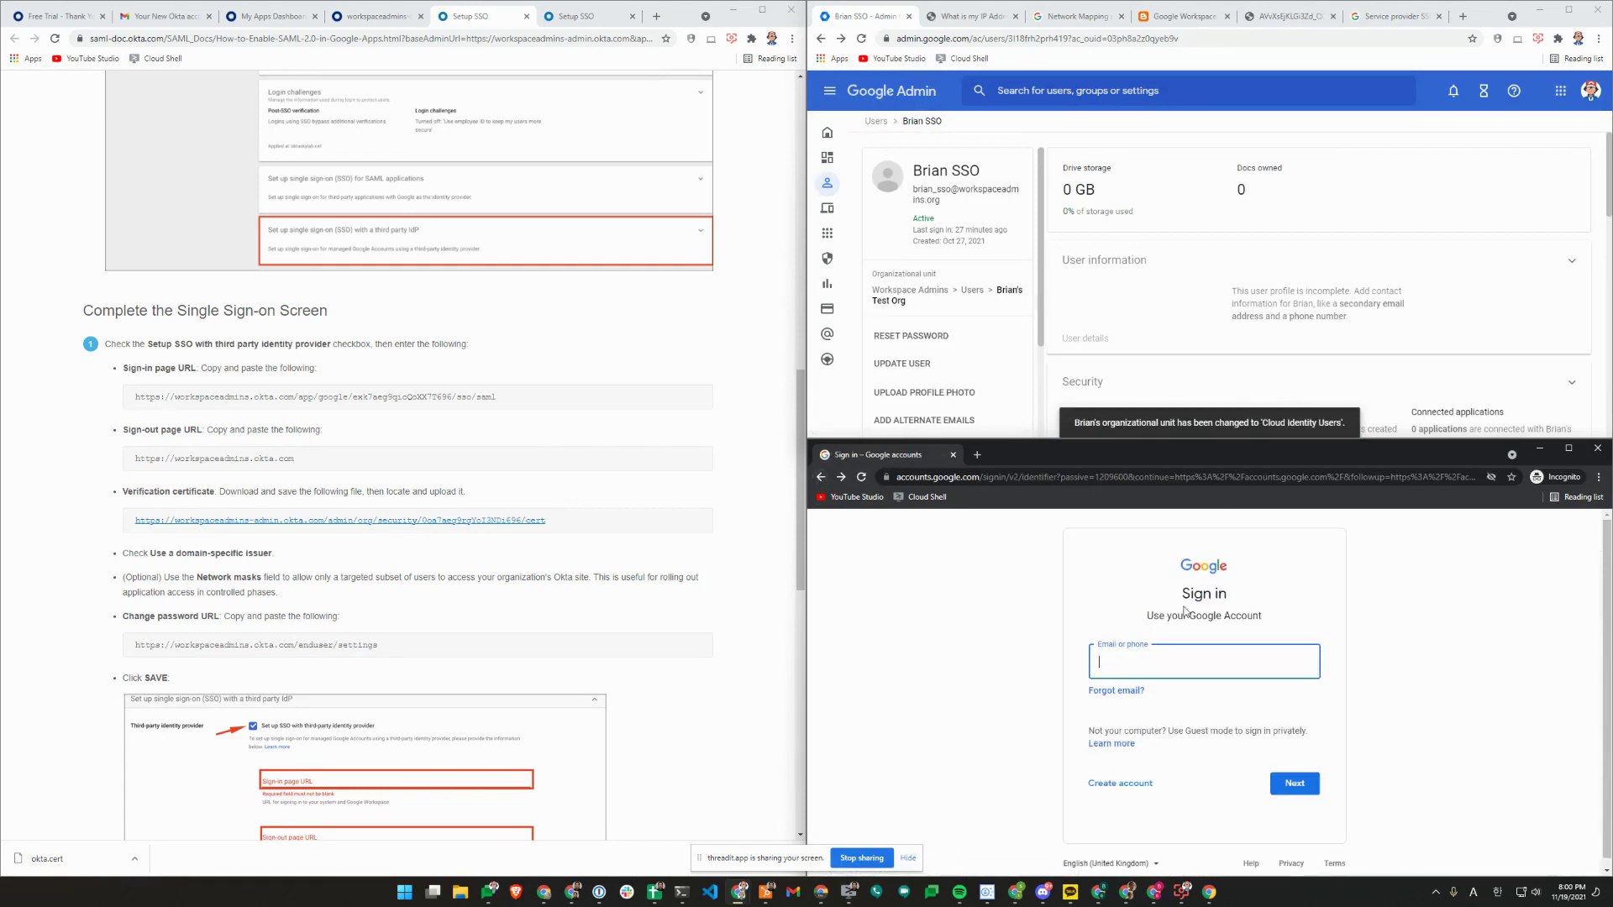
Enter the test user's e-mail in the incognito sign-in and submit it.
{"action": "key", "text": "Return"}
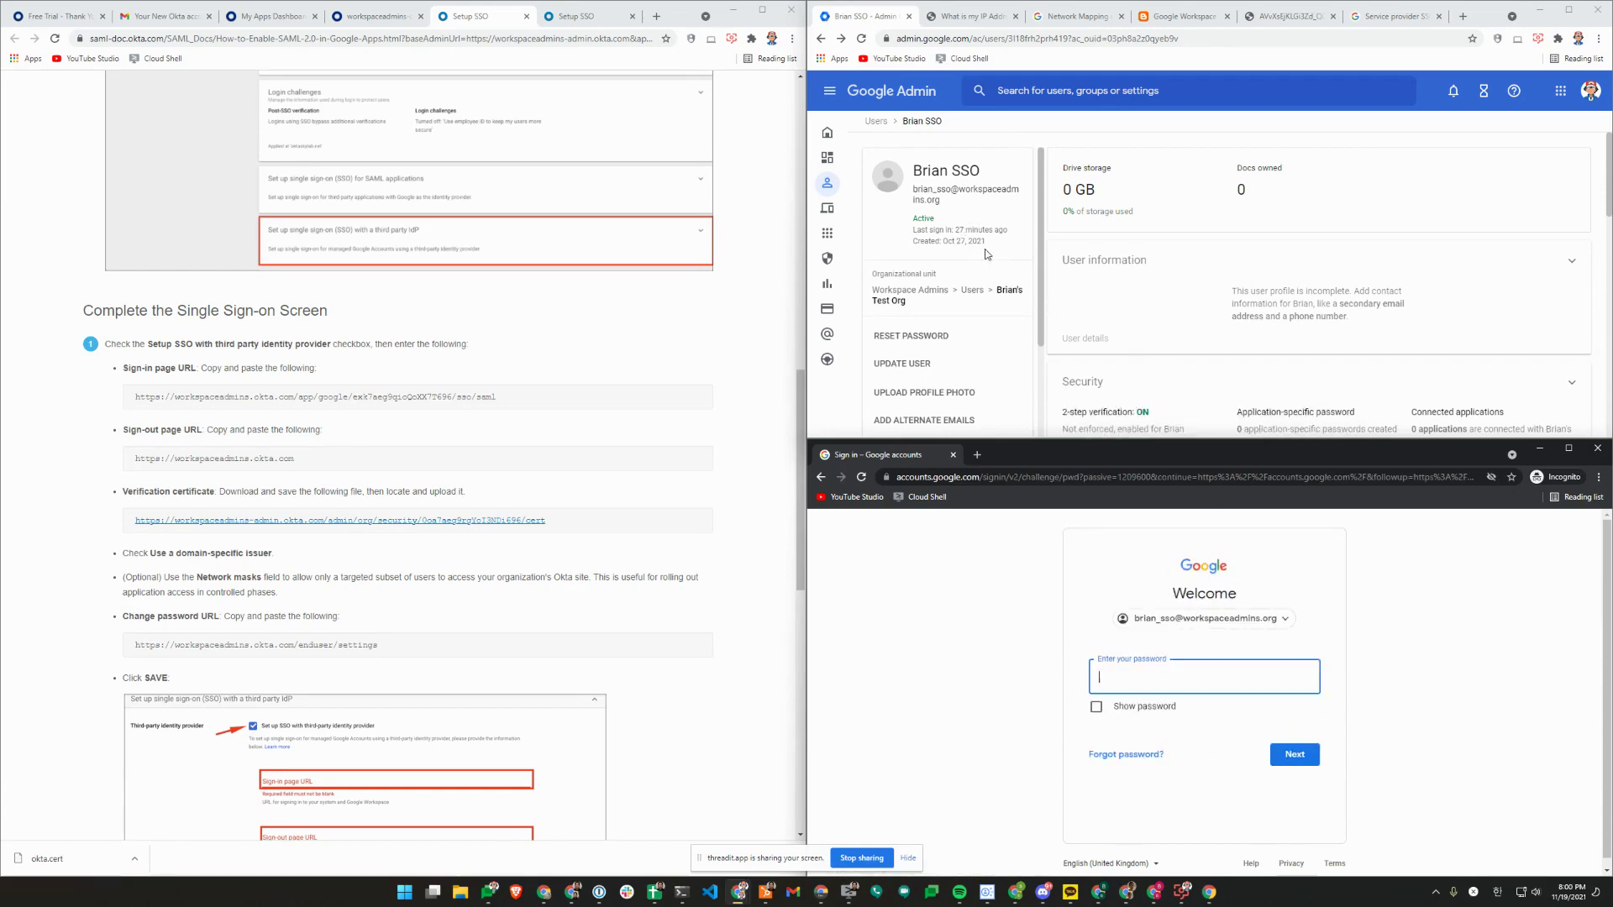
{"action": "scroll", "coordinate": [991, 260], "scroll_direction": "down", "scroll_amount": 3}
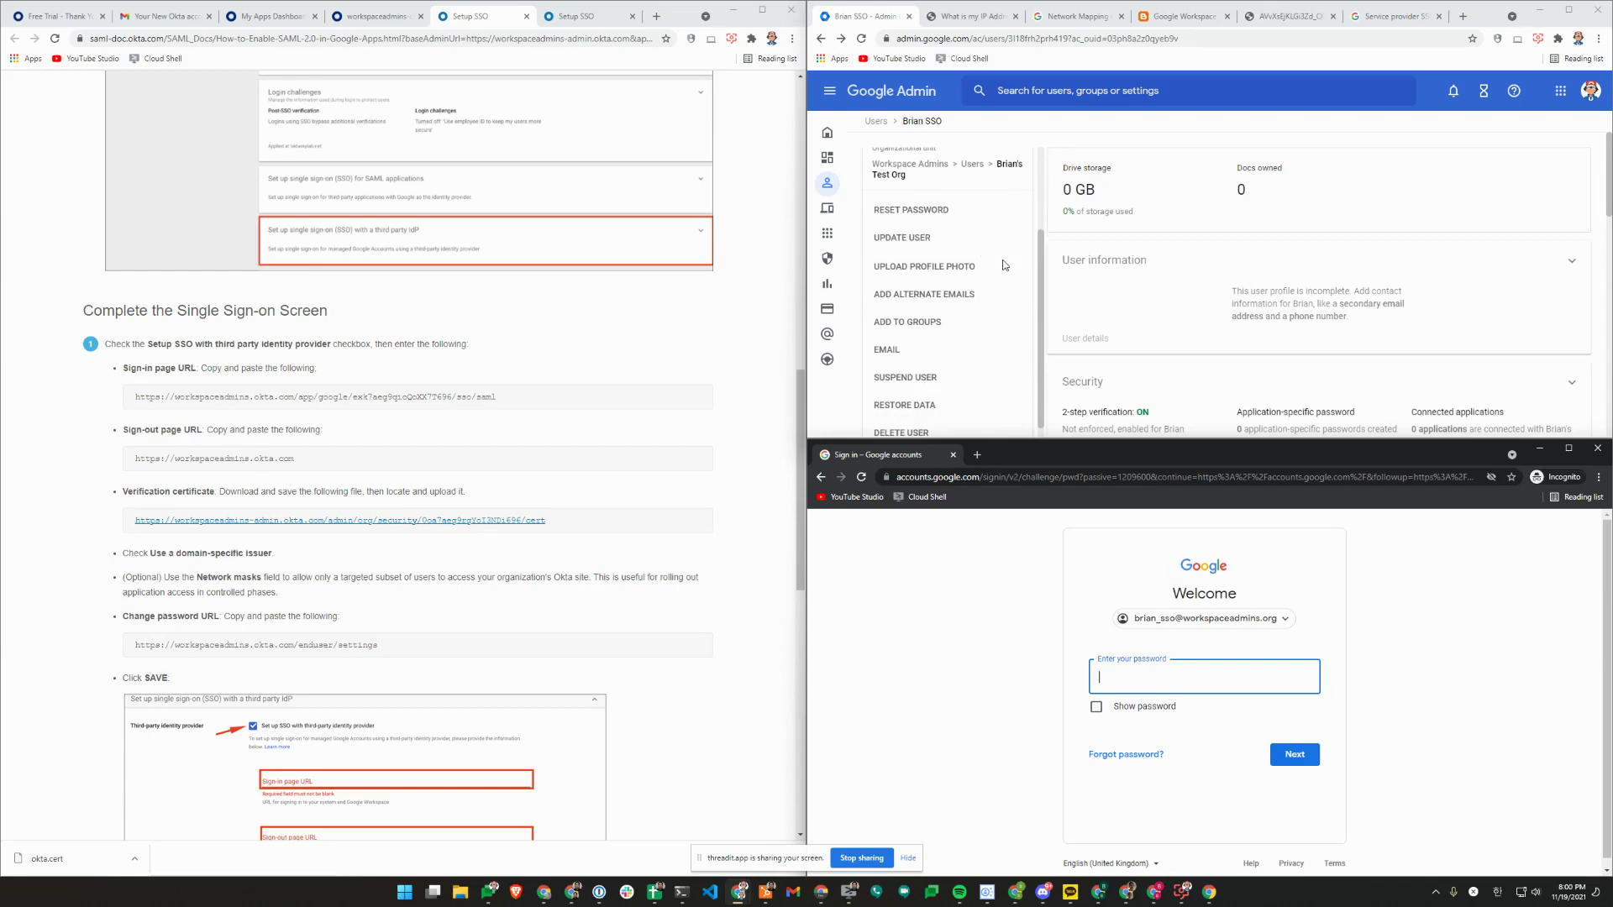
{"action": "scroll", "coordinate": [1005, 268], "scroll_direction": "down", "scroll_amount": 1}
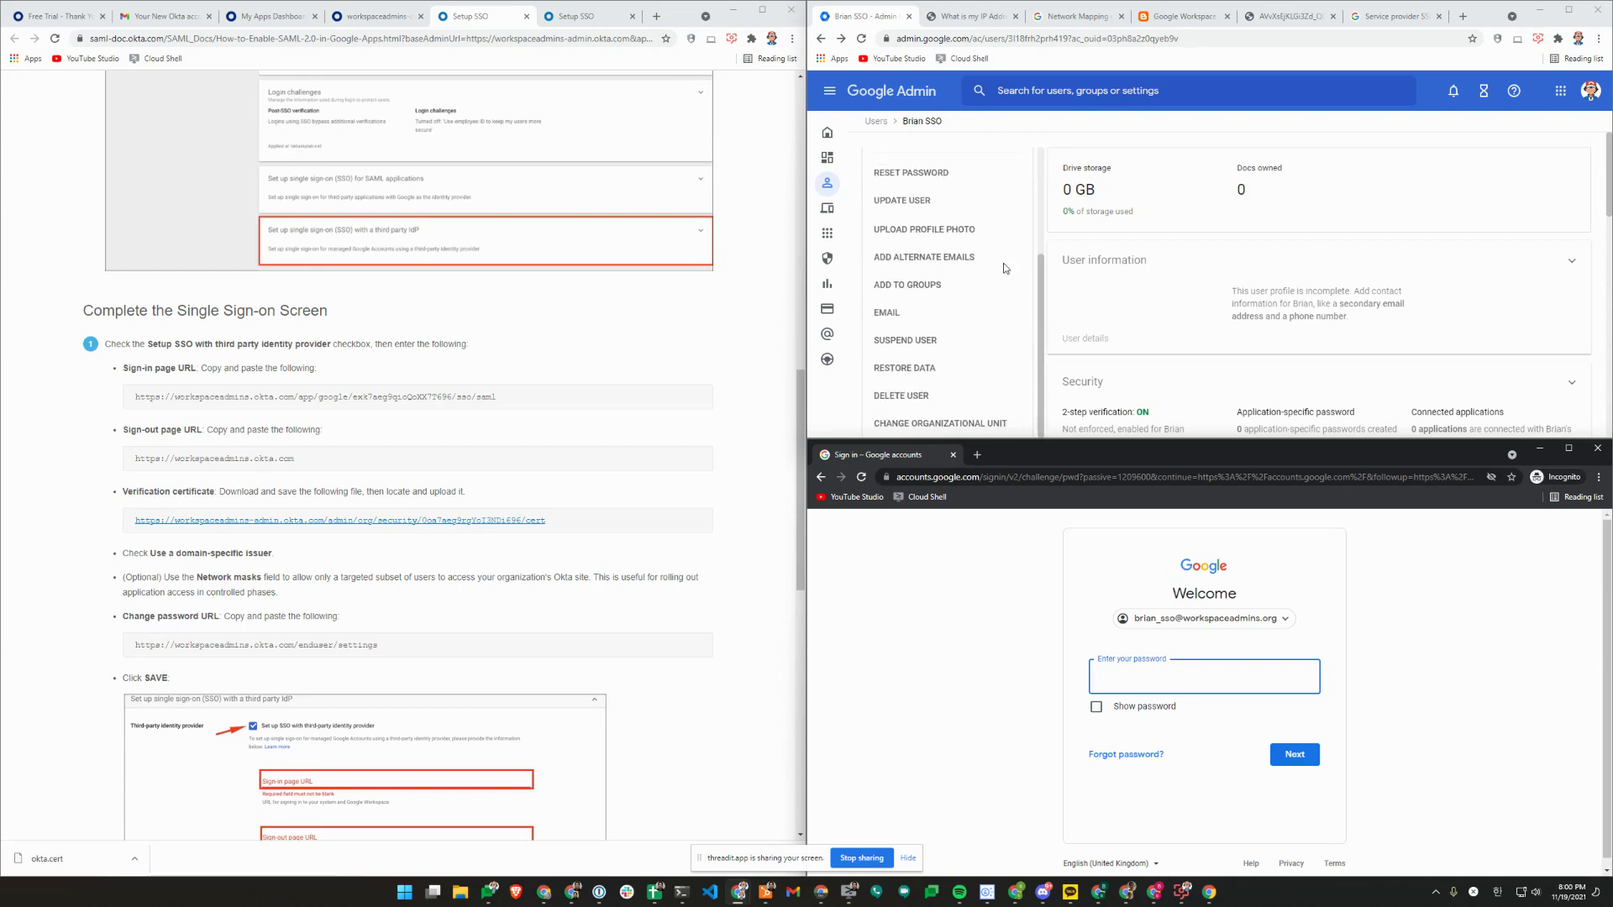
Start an org unit change for the user, close the chooser, and reload the user's page.
{"action": "left_click", "coordinate": [1015, 340]}
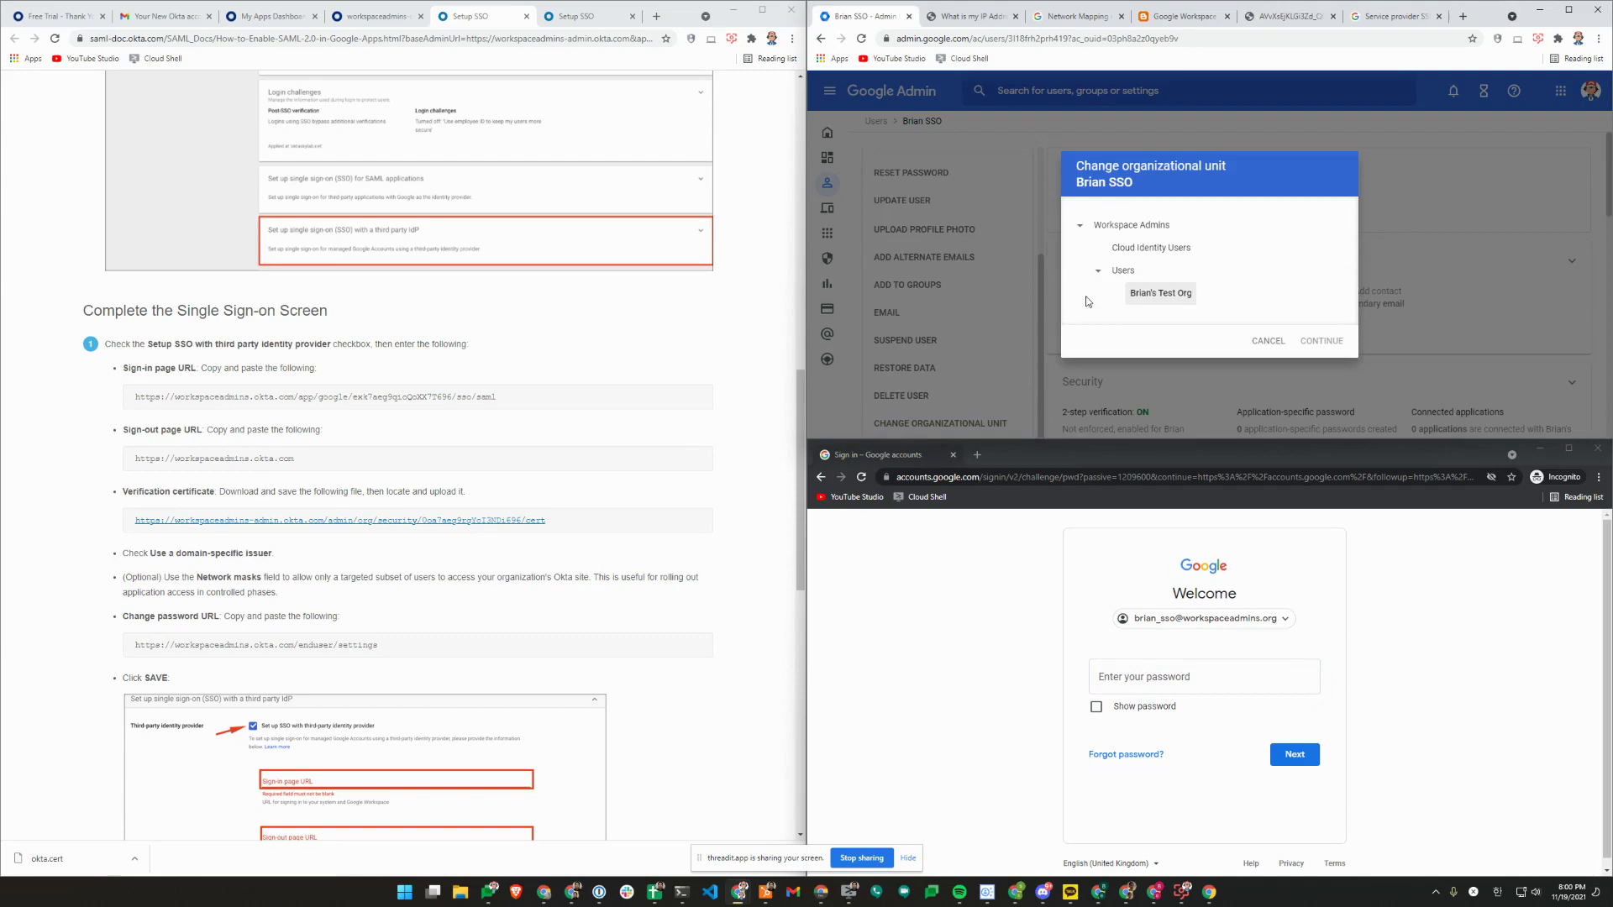
{"action": "left_click", "coordinate": [1159, 294]}
{"action": "left_click", "coordinate": [1302, 341]}
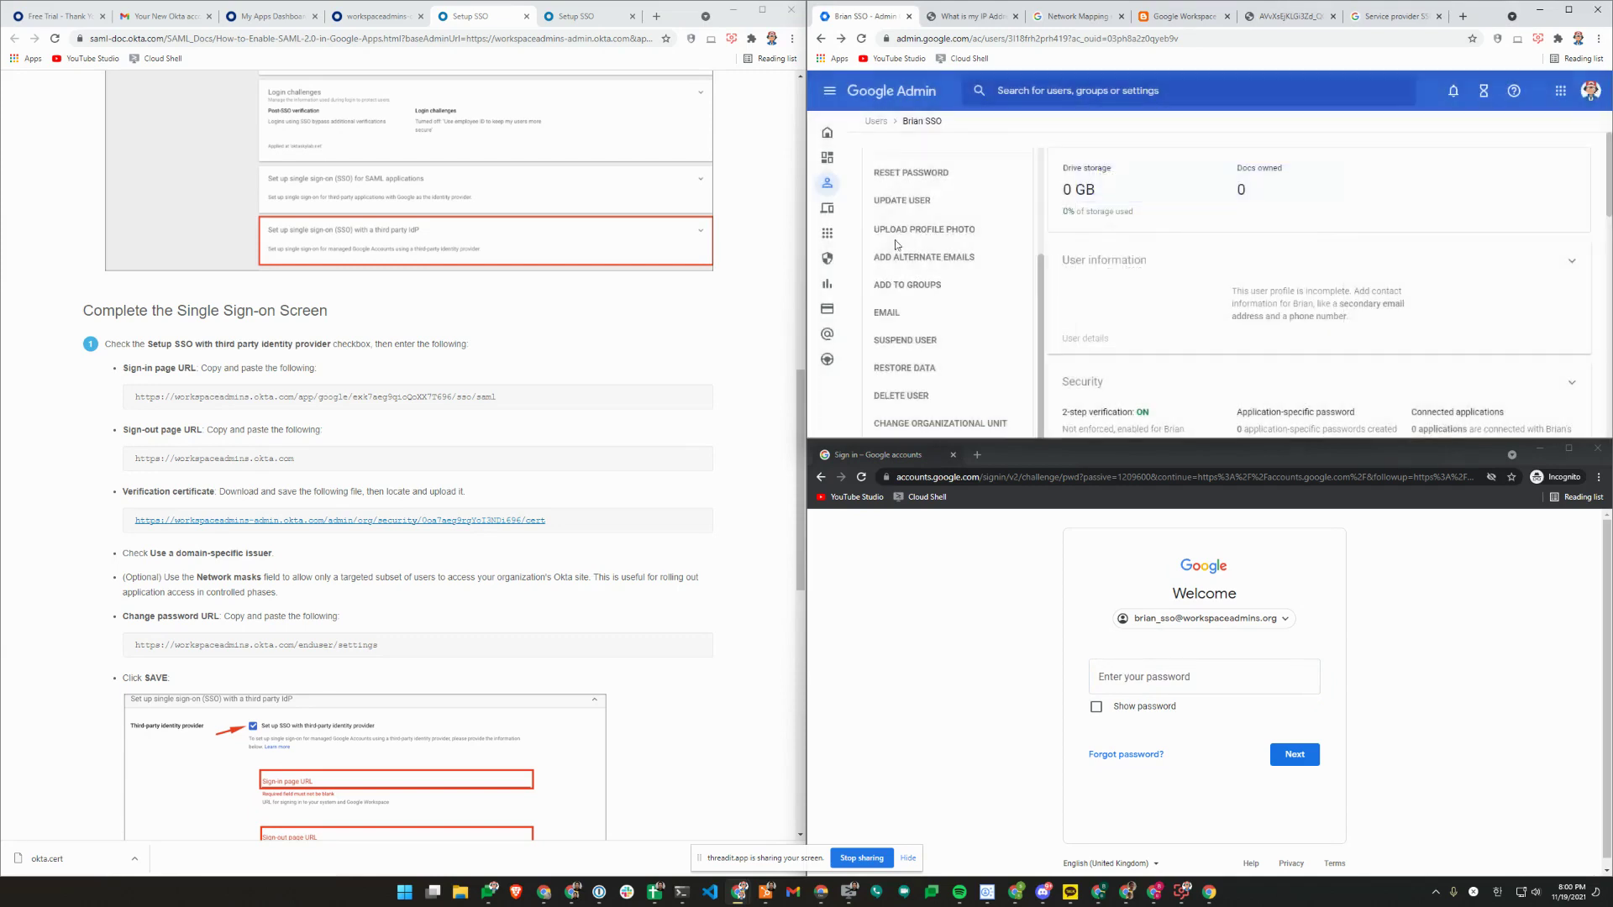
{"action": "left_click", "coordinate": [861, 39]}
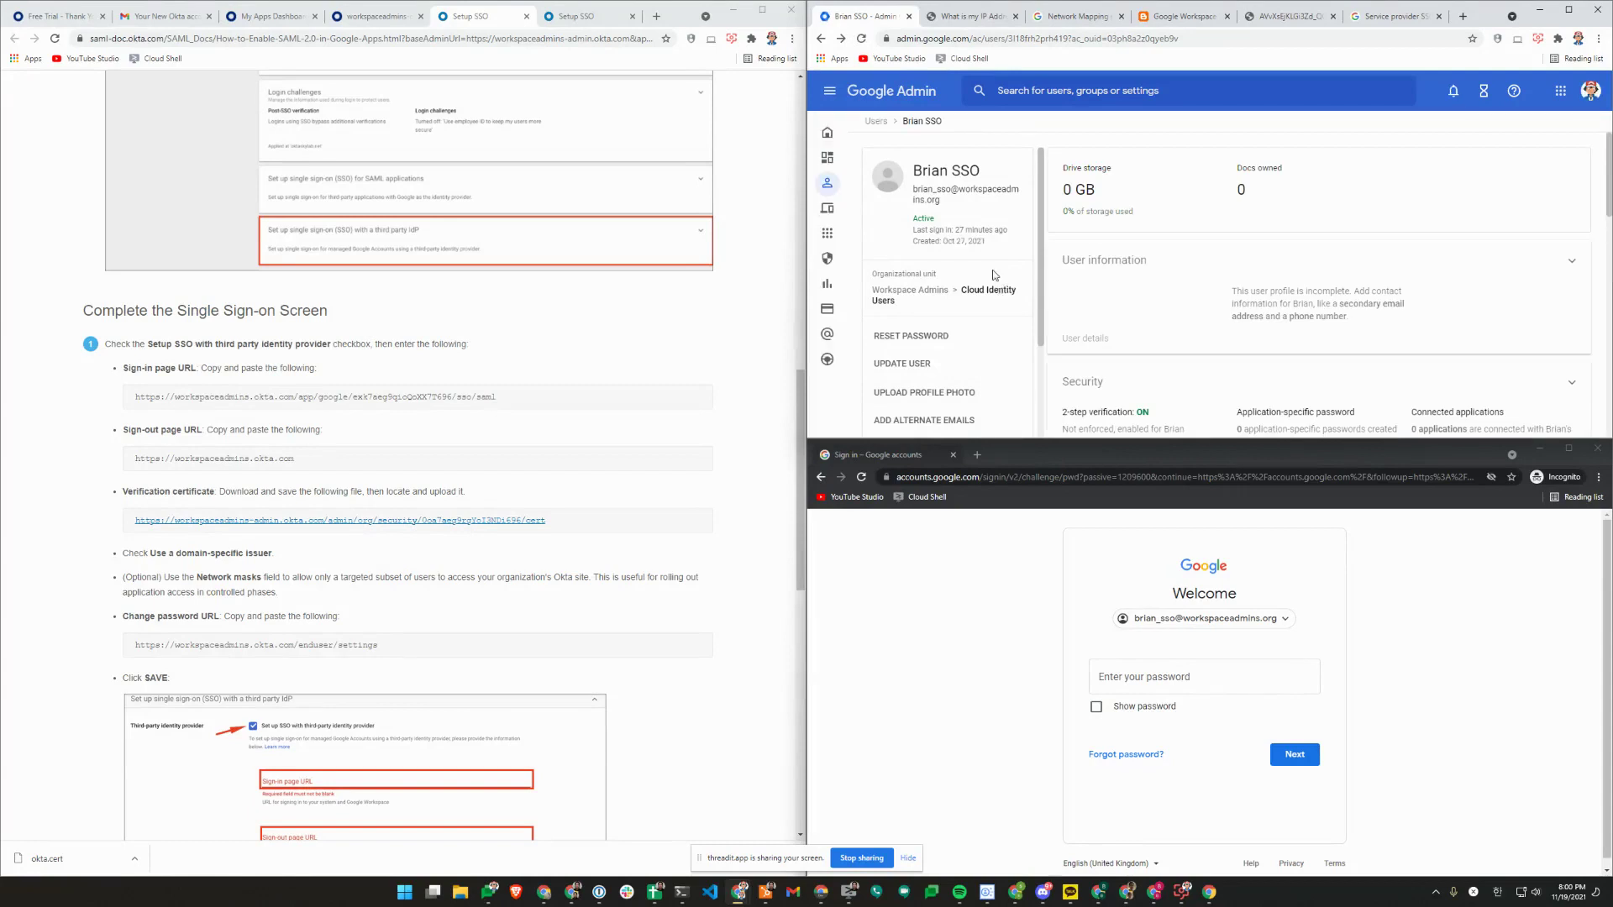
Move the test user into the test org unit under Users and restart the incognito sign-in.
{"action": "scroll", "coordinate": [951, 404], "scroll_direction": "down", "scroll_amount": 2}
{"action": "left_click", "coordinate": [951, 422]}
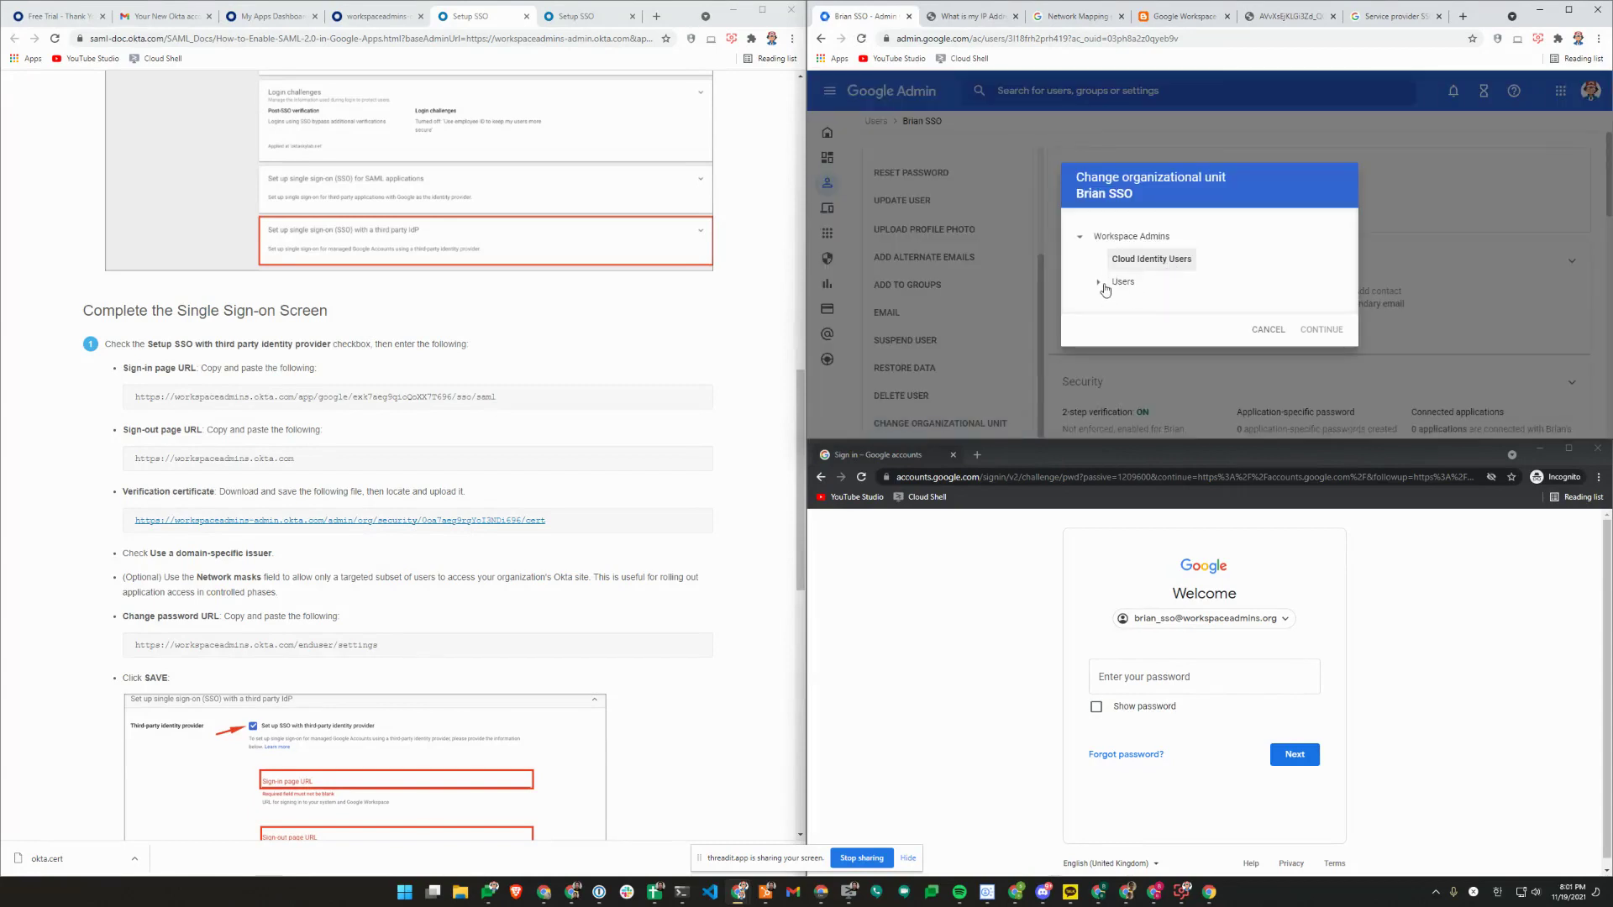
{"action": "left_click", "coordinate": [1124, 281]}
{"action": "left_click", "coordinate": [1159, 293]}
{"action": "left_click", "coordinate": [1319, 341]}
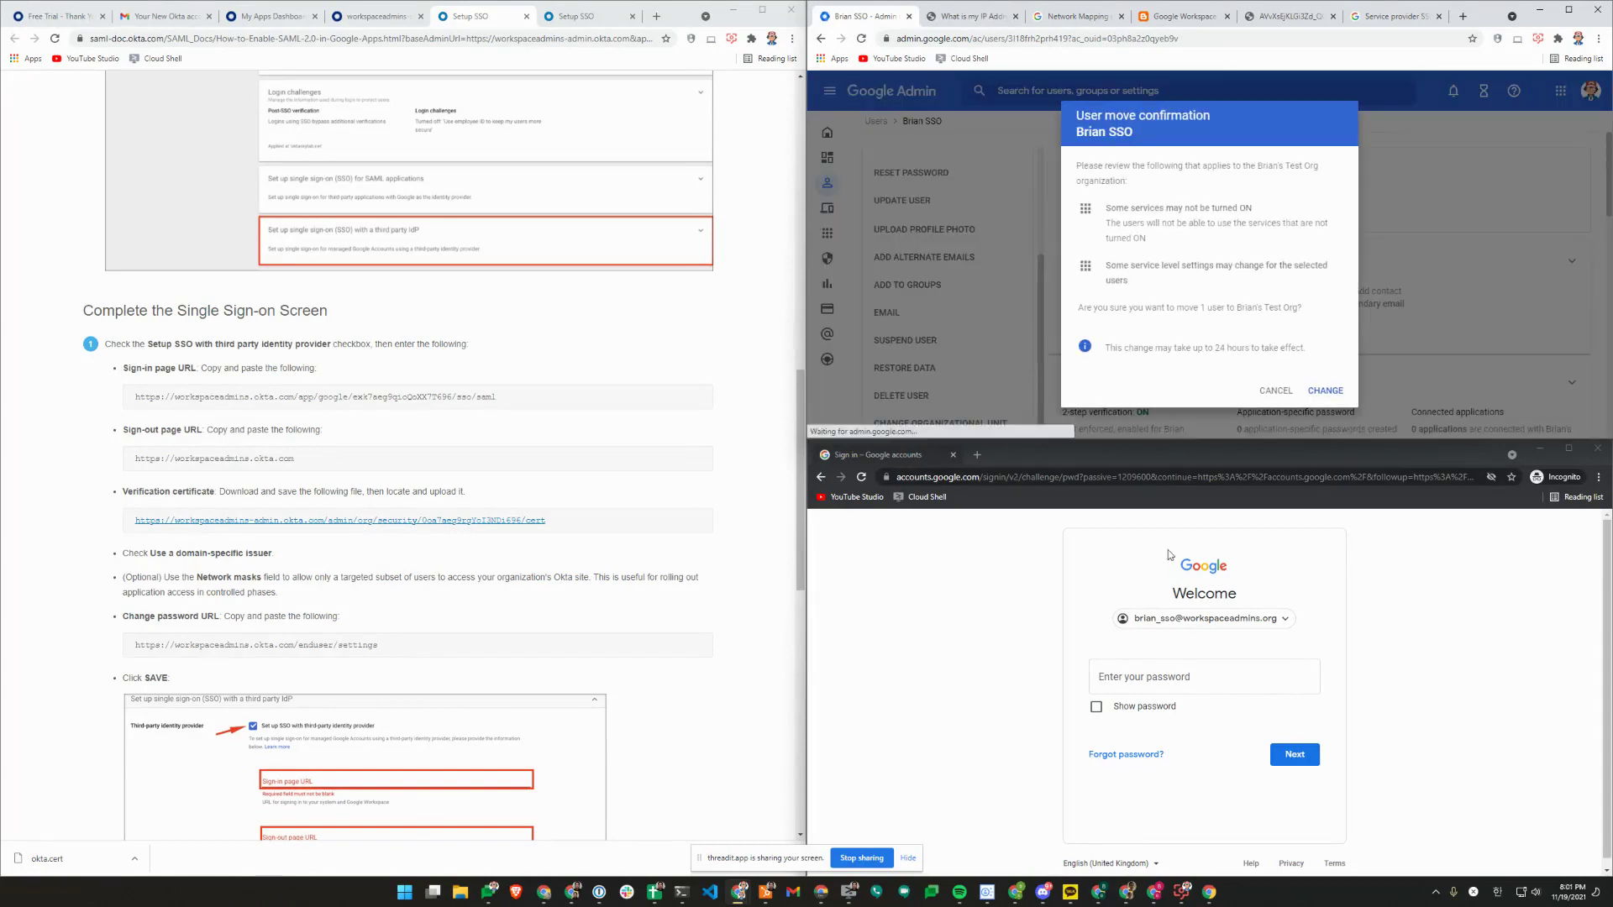
{"action": "left_click", "coordinate": [1324, 391]}
{"action": "left_click", "coordinate": [1204, 618]}
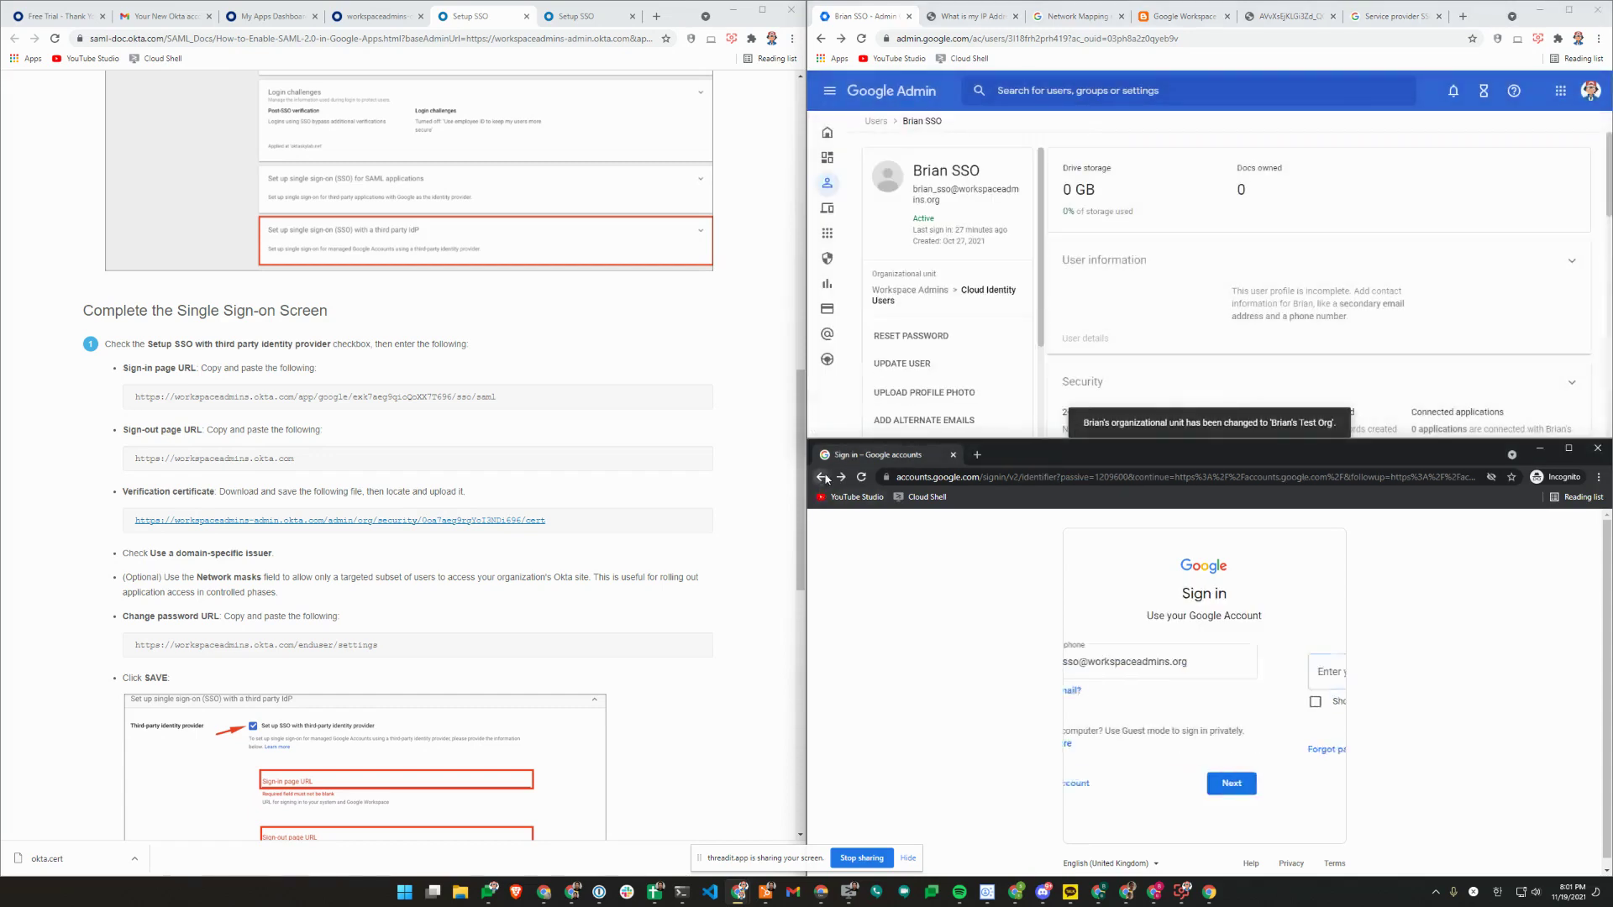
{"action": "left_click", "coordinate": [1287, 786]}
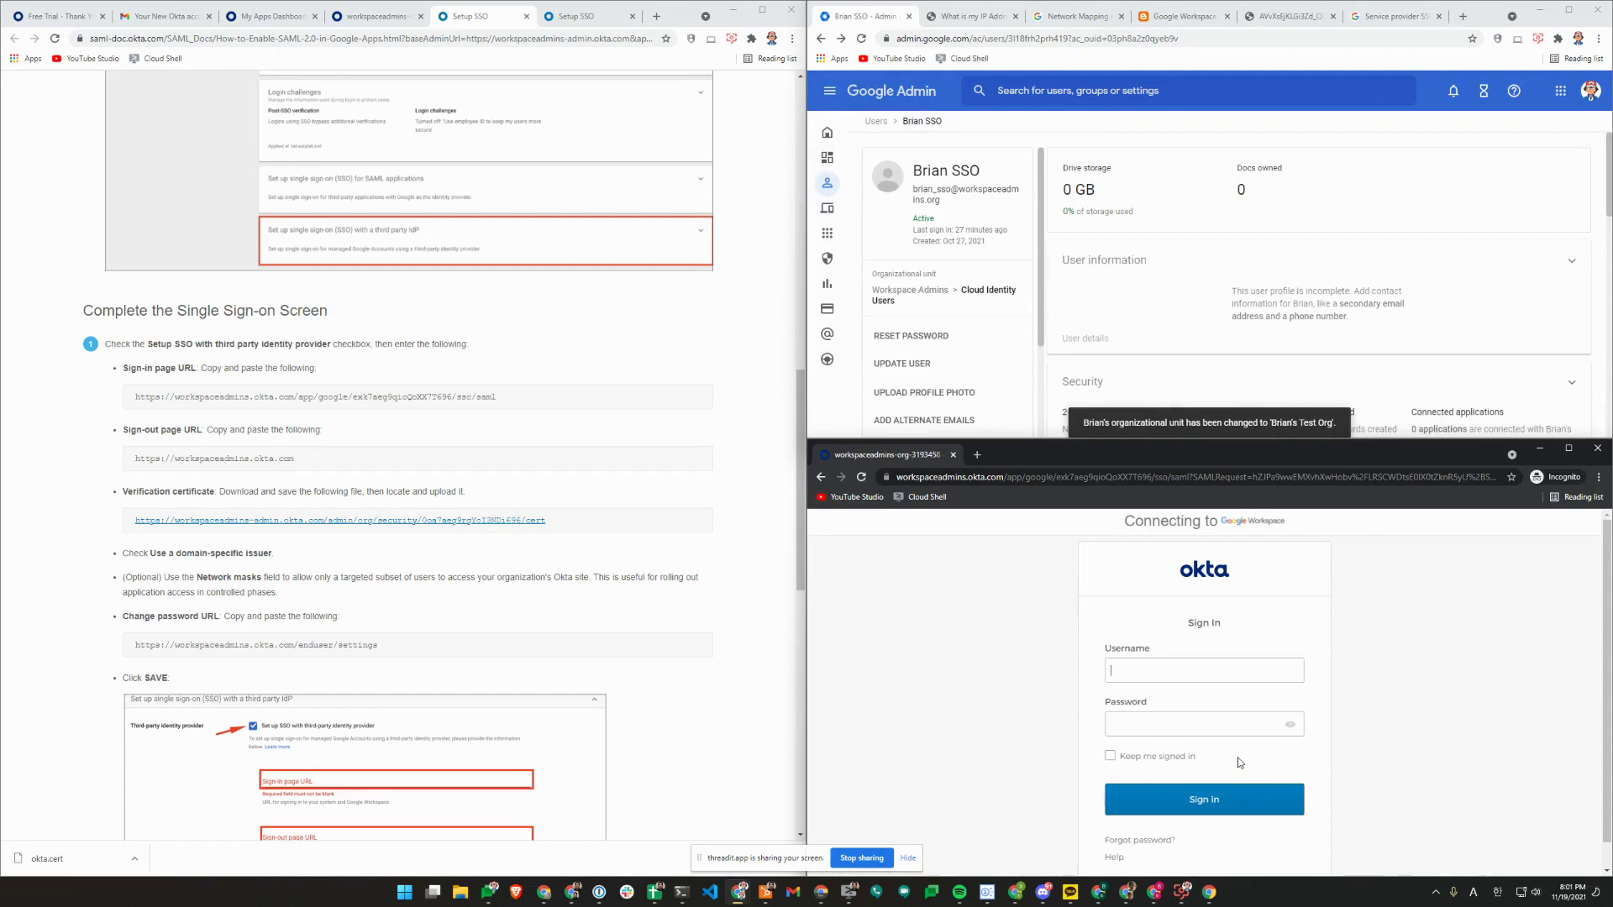
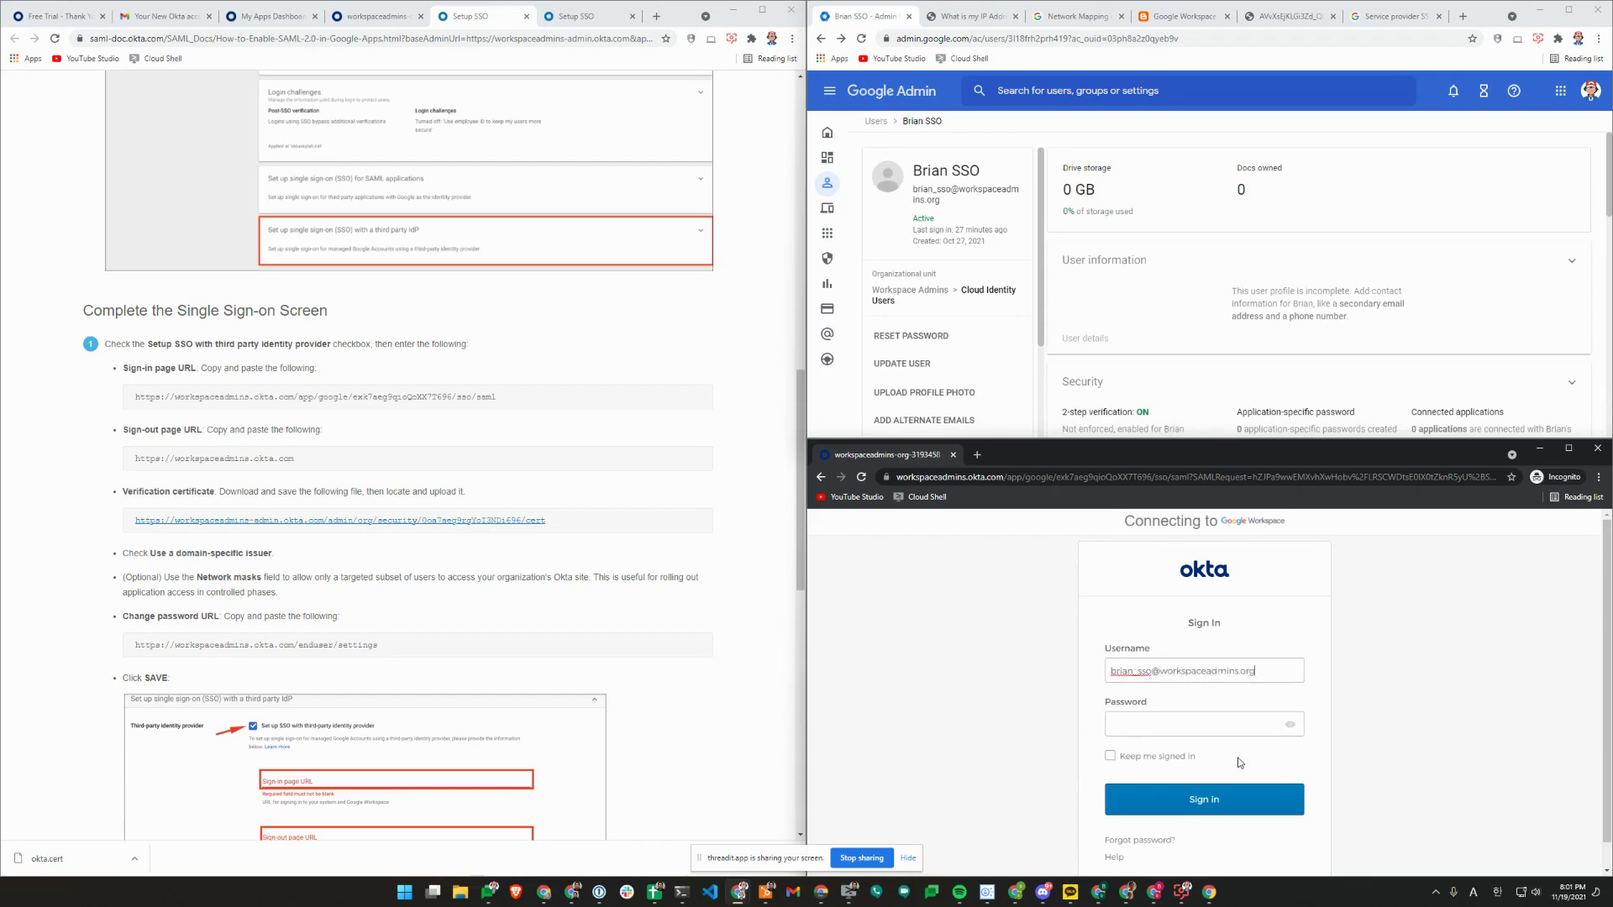
Sign in on Okta's form with the test user's username and password.
{"action": "key", "text": "Tab"}
{"action": "type", "text": "••••"}
{"action": "key", "text": "Return"}
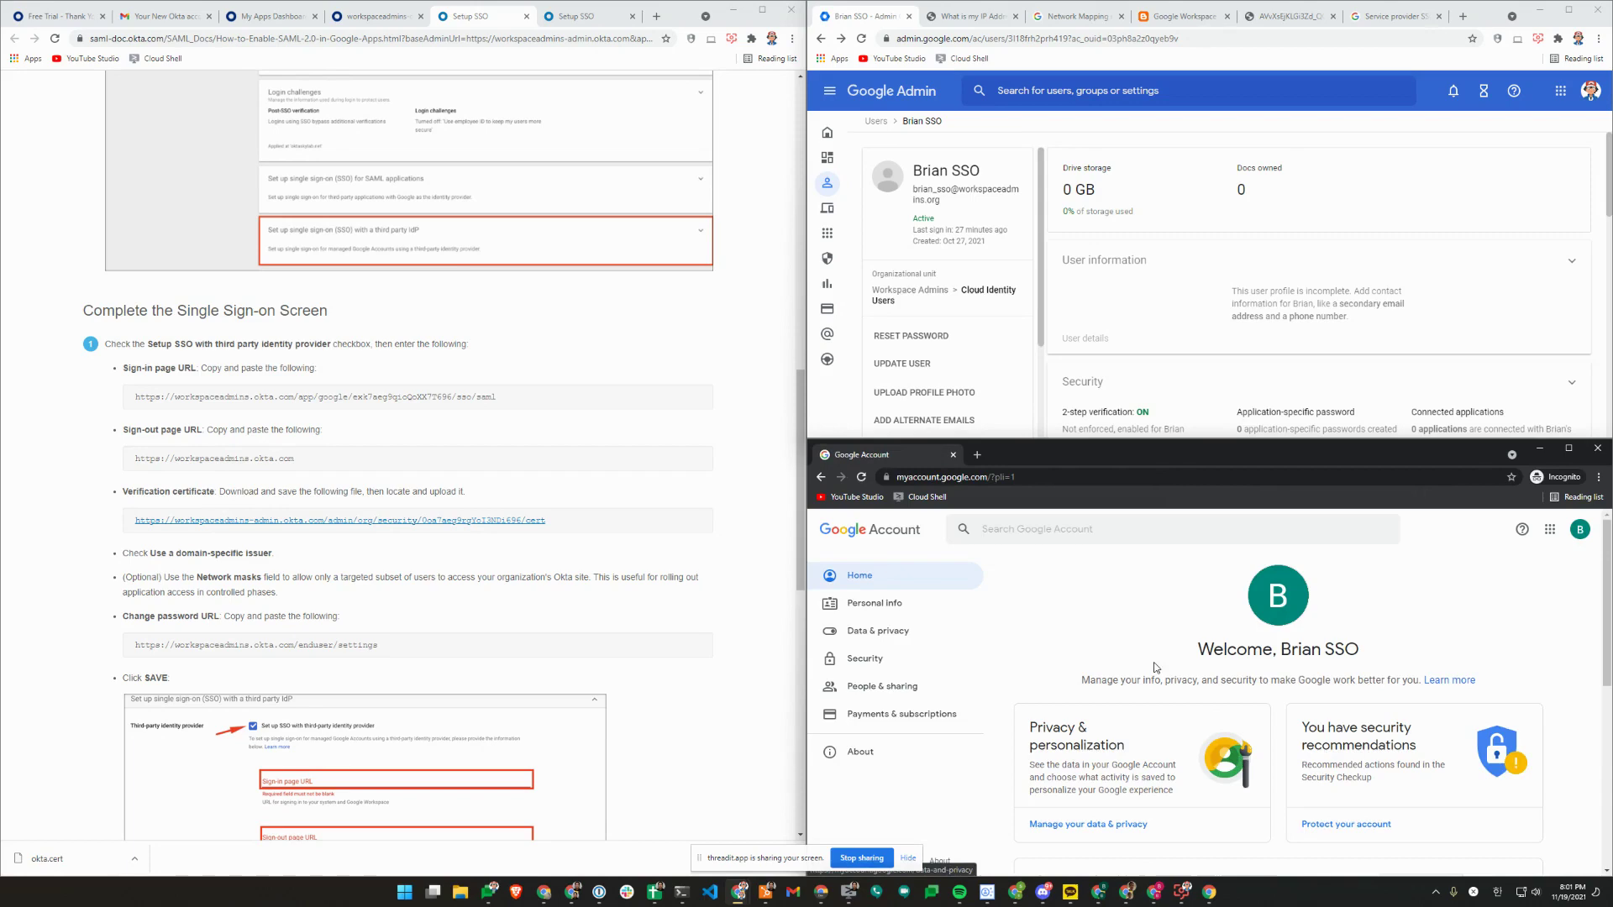
Replace the old incognito window with a fresh one docked in the lower-right quarter.
{"action": "left_click", "coordinate": [1597, 448]}
{"action": "left_click", "coordinate": [1201, 37]}
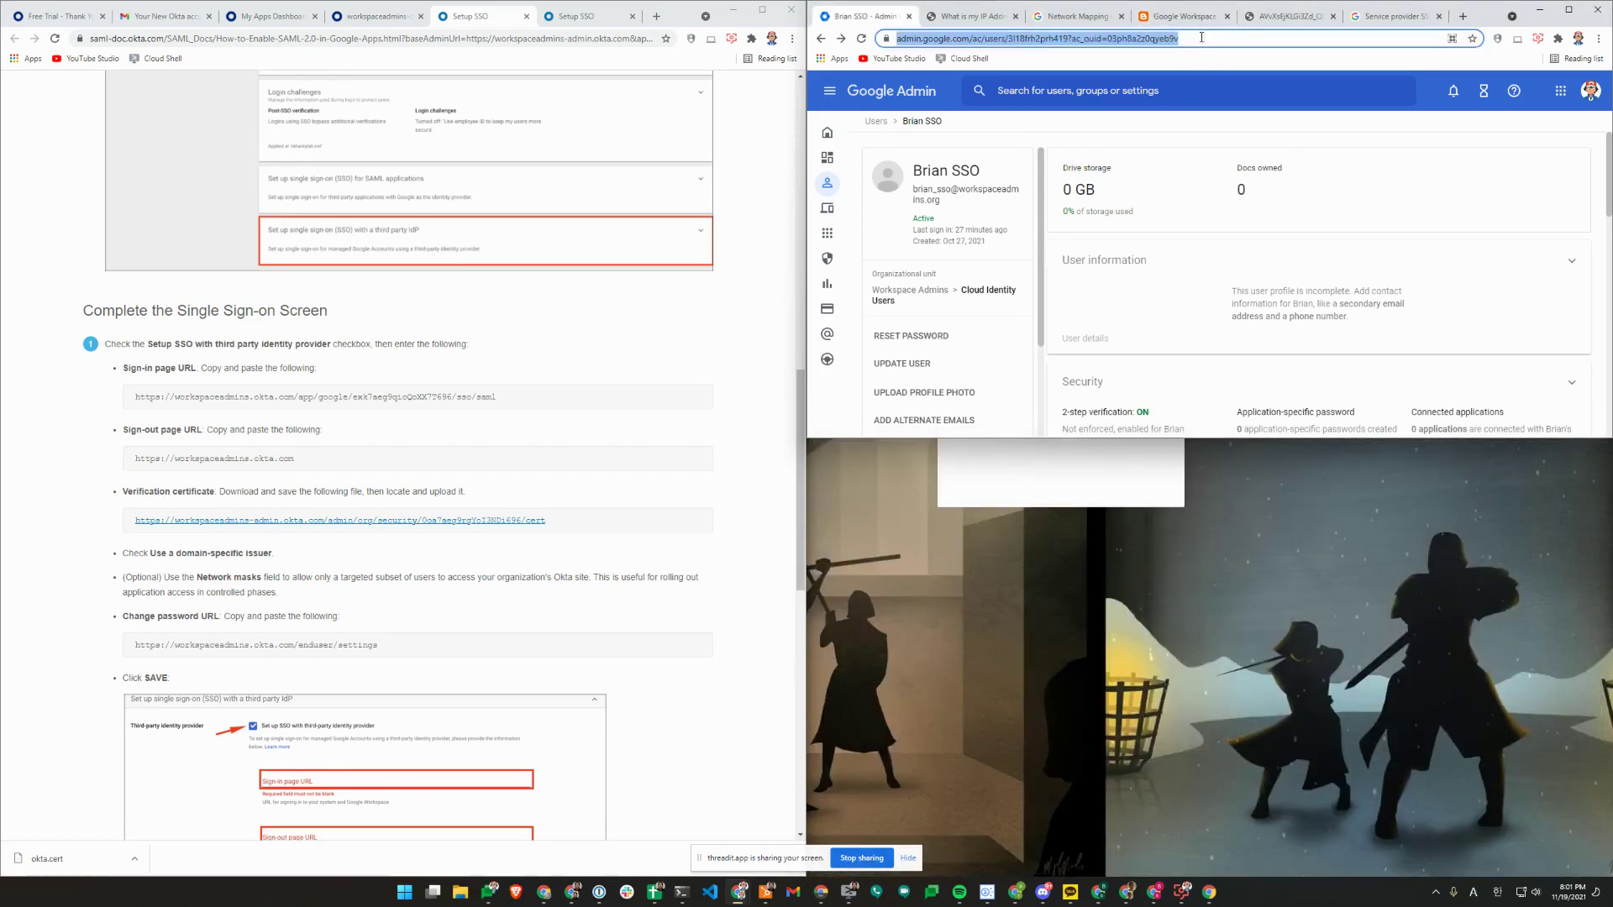
{"action": "key", "text": "ctrl+shift+n"}
{"action": "key", "text": "super+Down"}
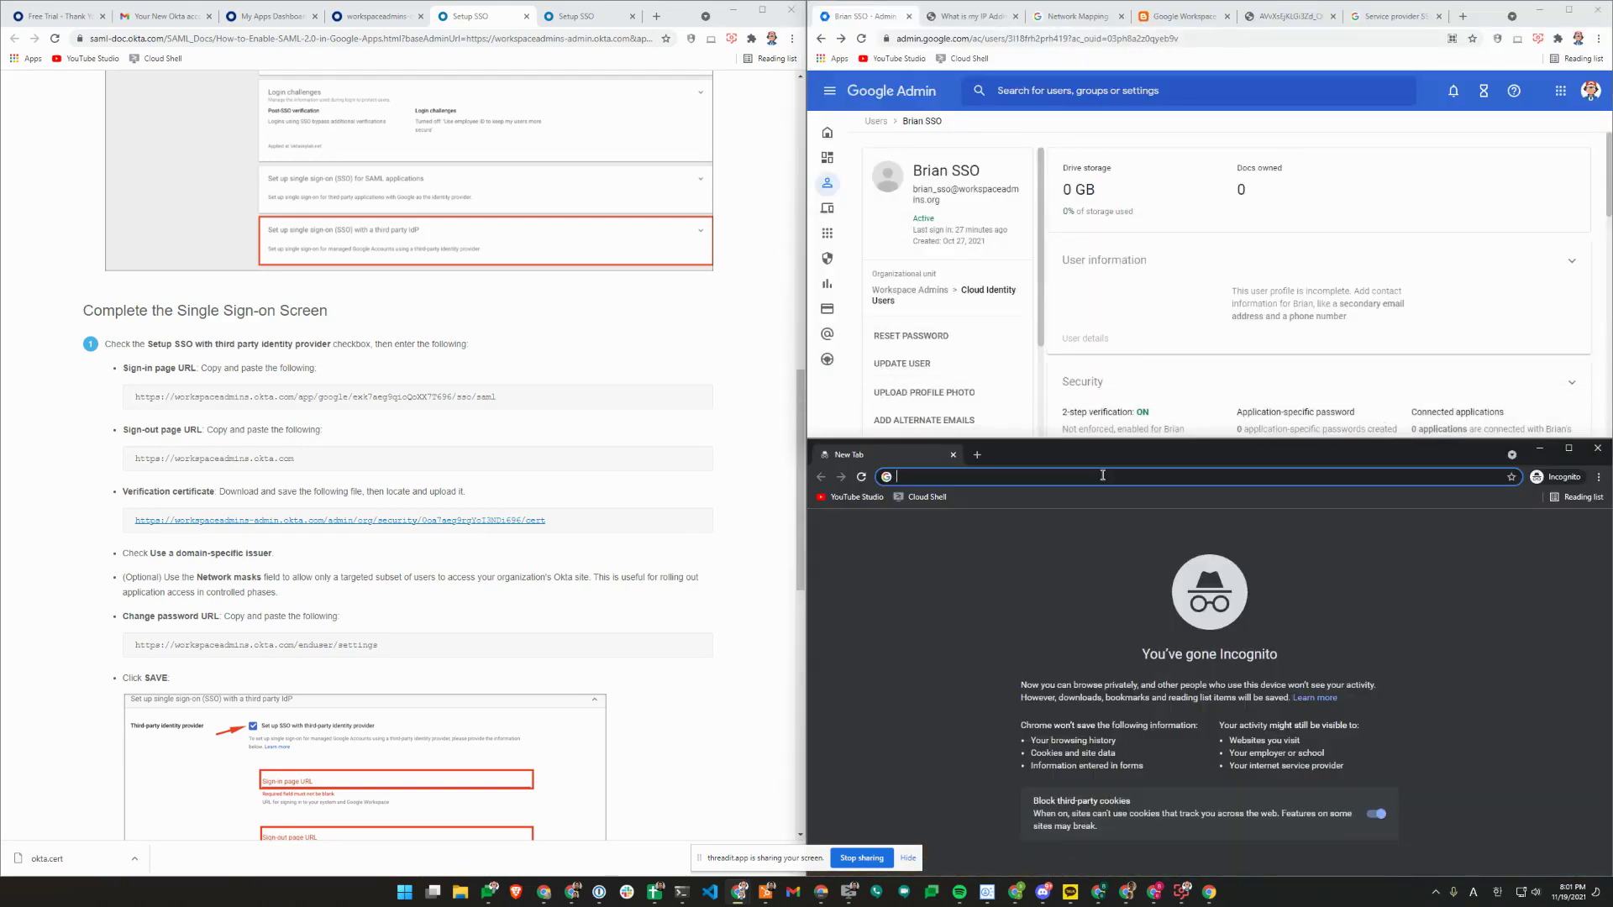
Sign in at workspaceadmins.okta.com with the test user's username and password.
{"action": "type", "text": "workspaceadmins."}
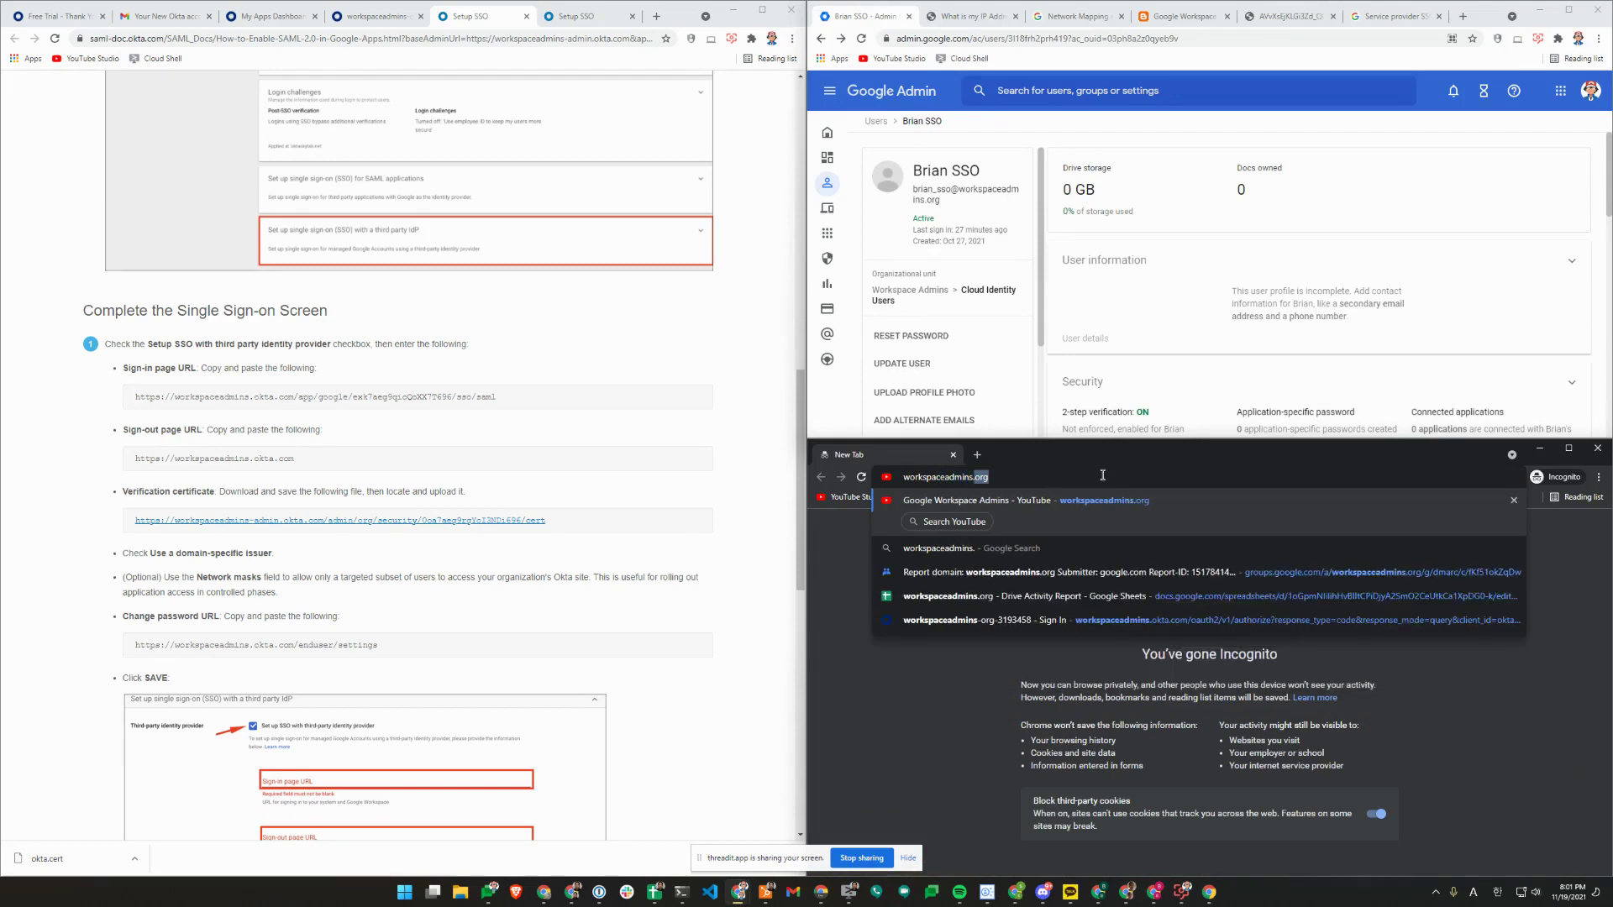
{"action": "type", "text": "okta.com"}
{"action": "key", "text": "Return"}
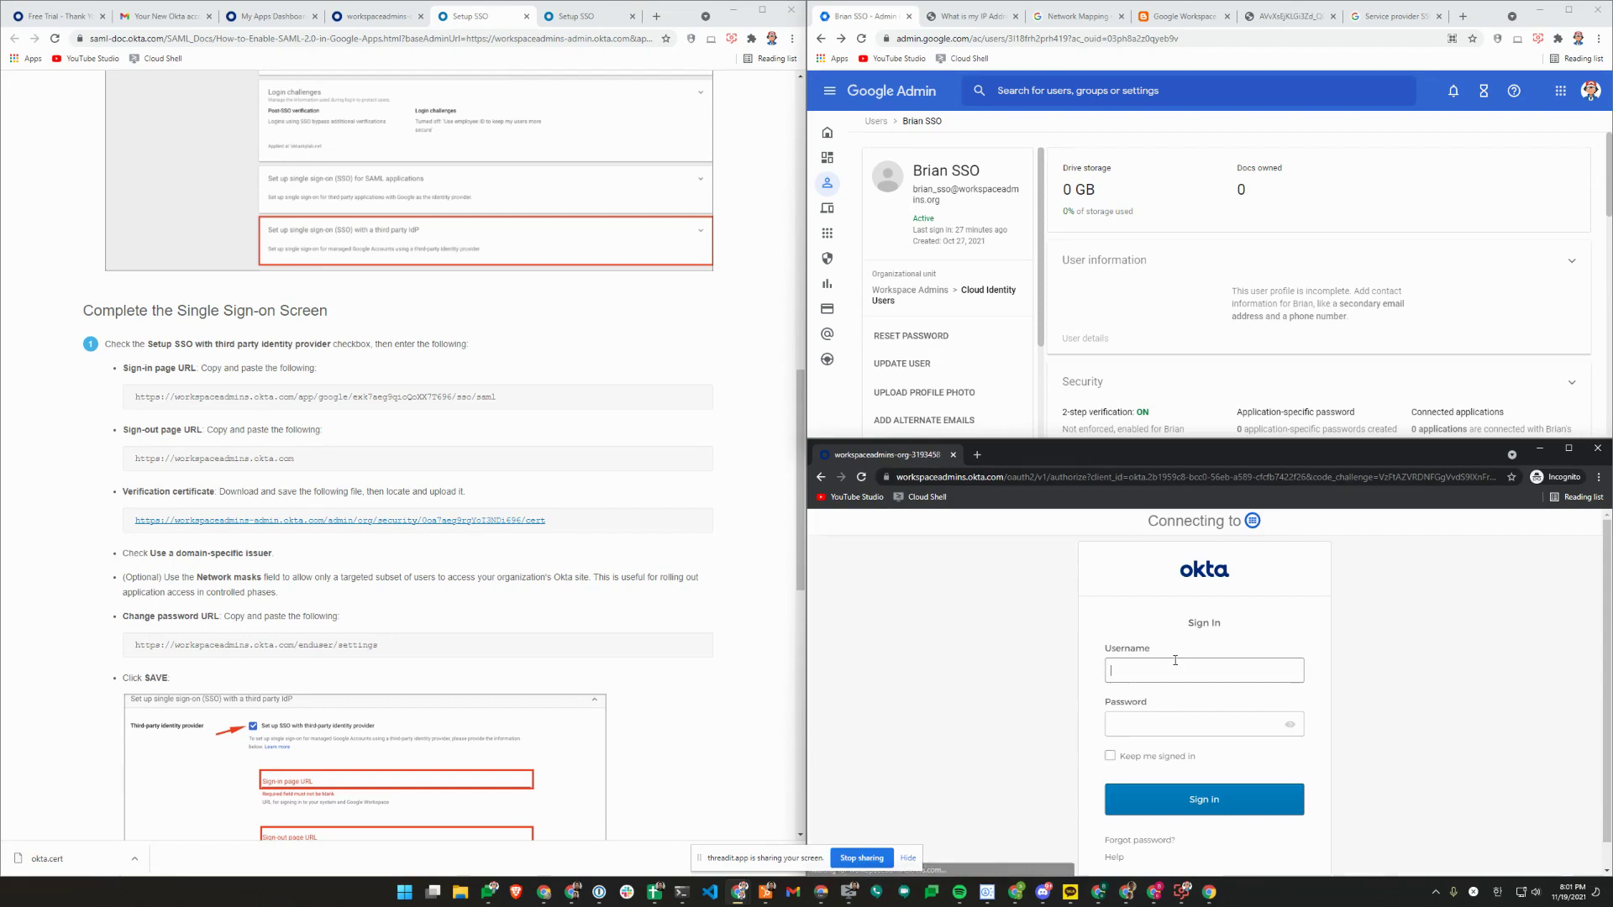
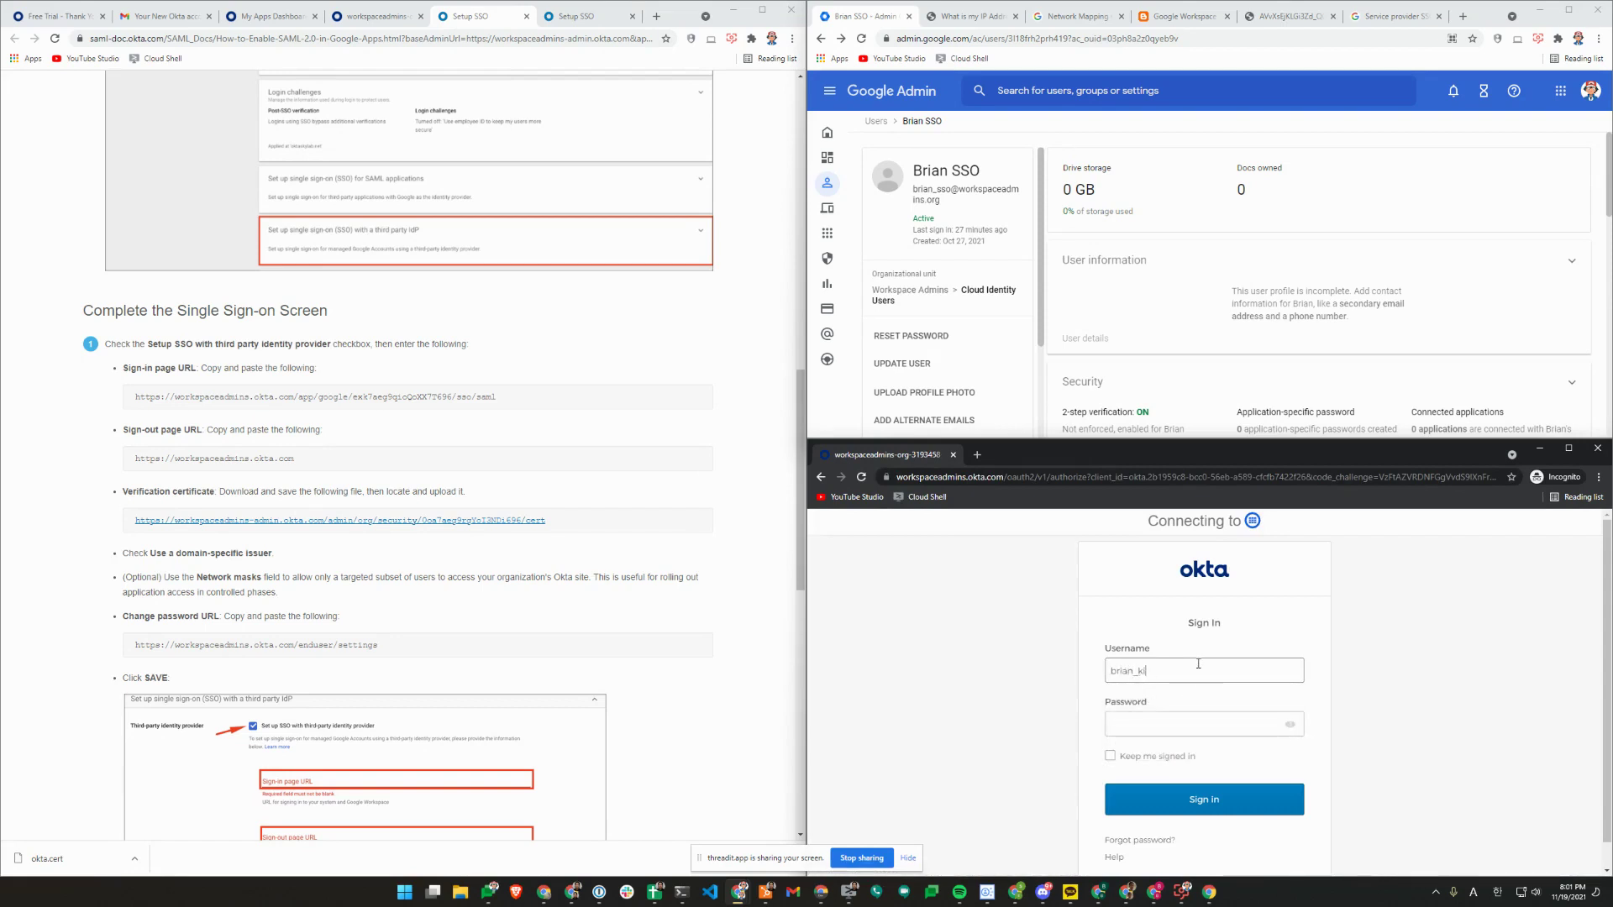
{"action": "key", "text": "Return"}
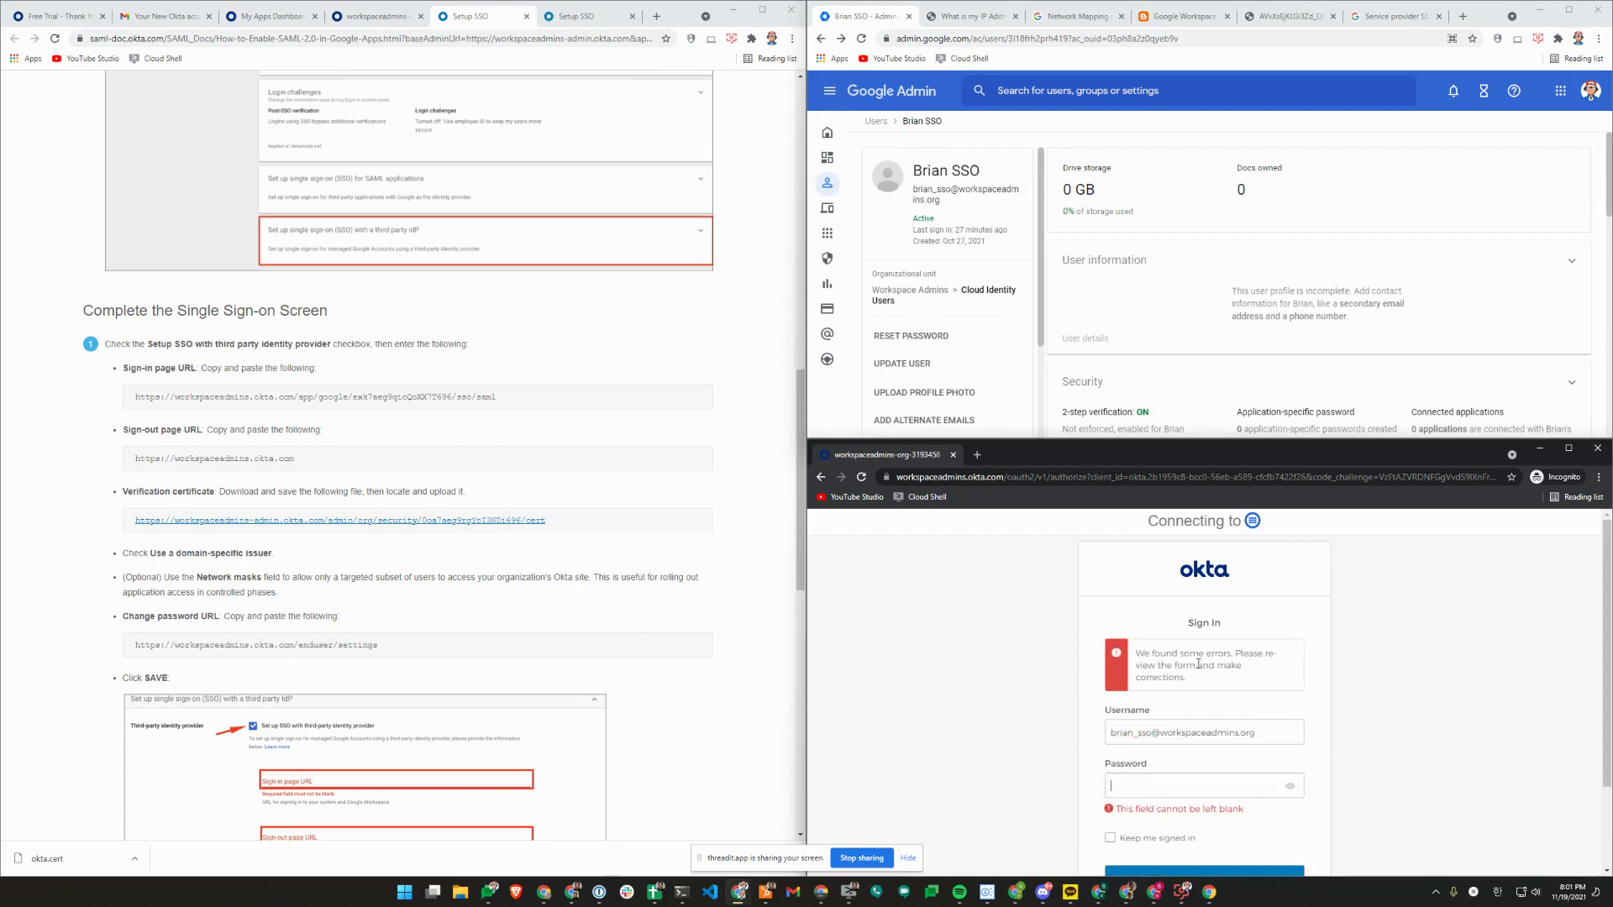
{"action": "type", "text": "p"}
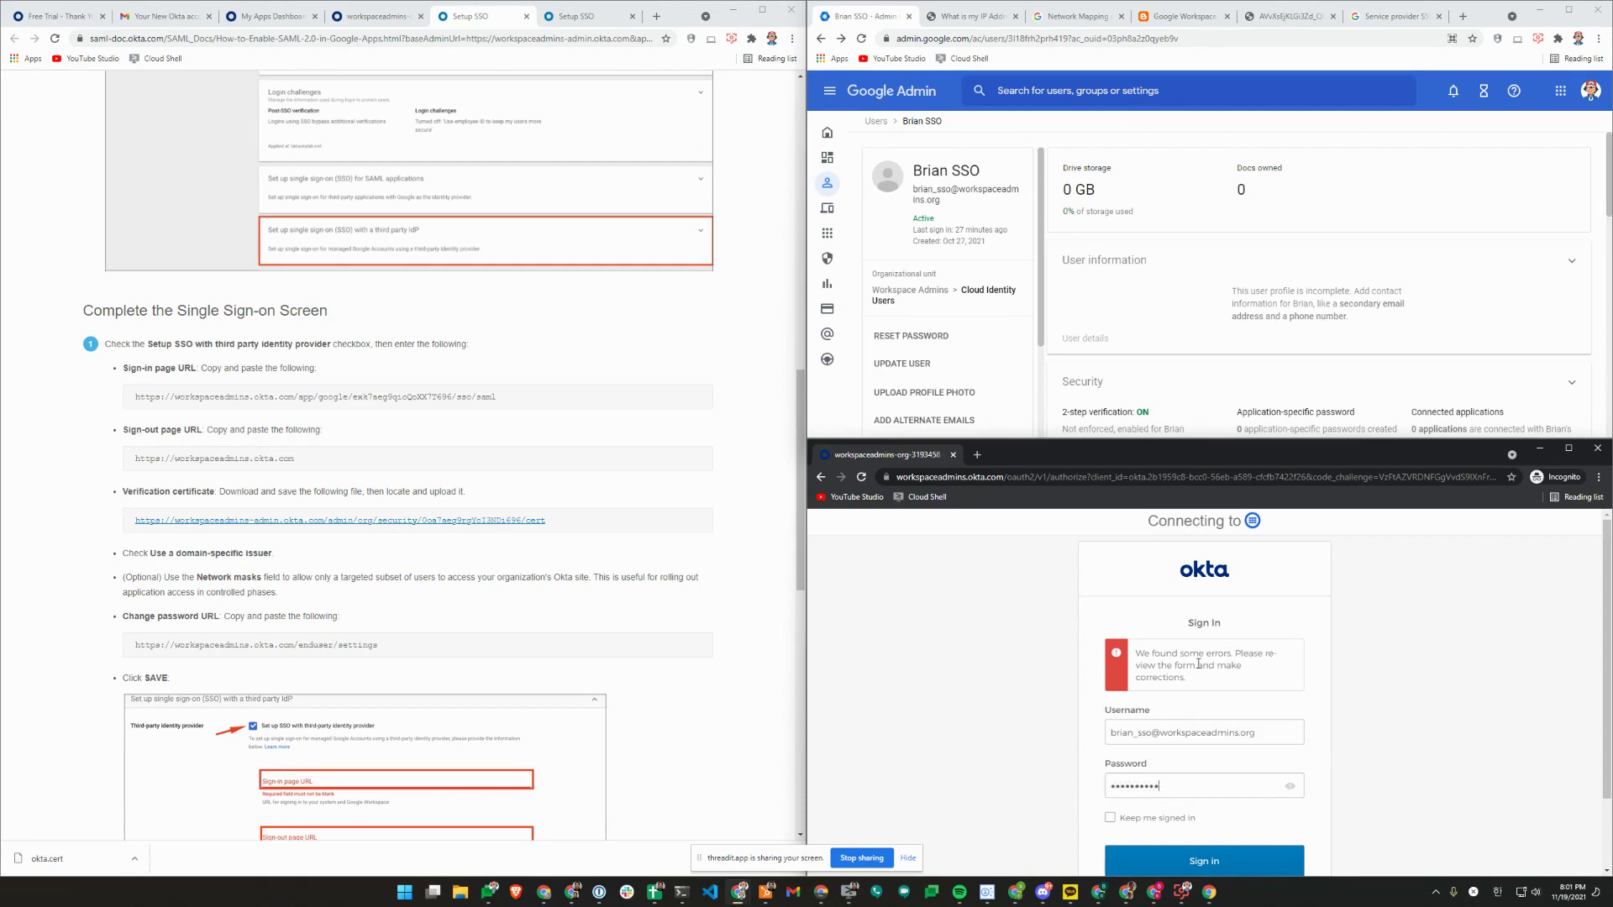
{"action": "key", "text": "Return"}
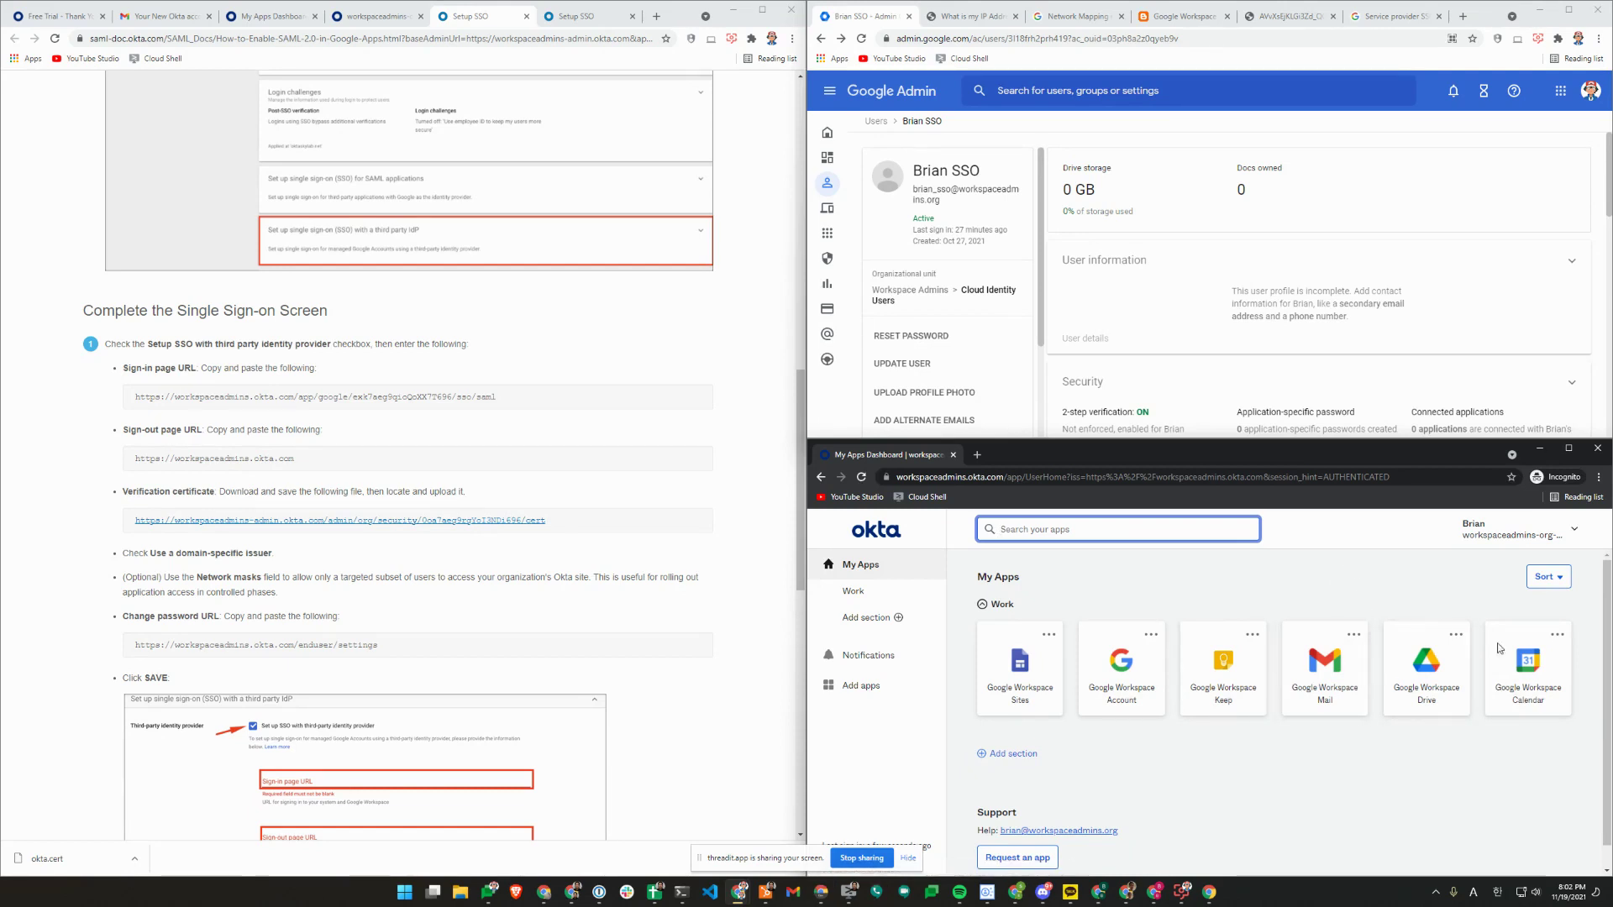
Launch Google Workspace Drive and then Mail from Okta My Apps, refreshing the Admin user page in between.
{"action": "left_click", "coordinate": [1425, 687]}
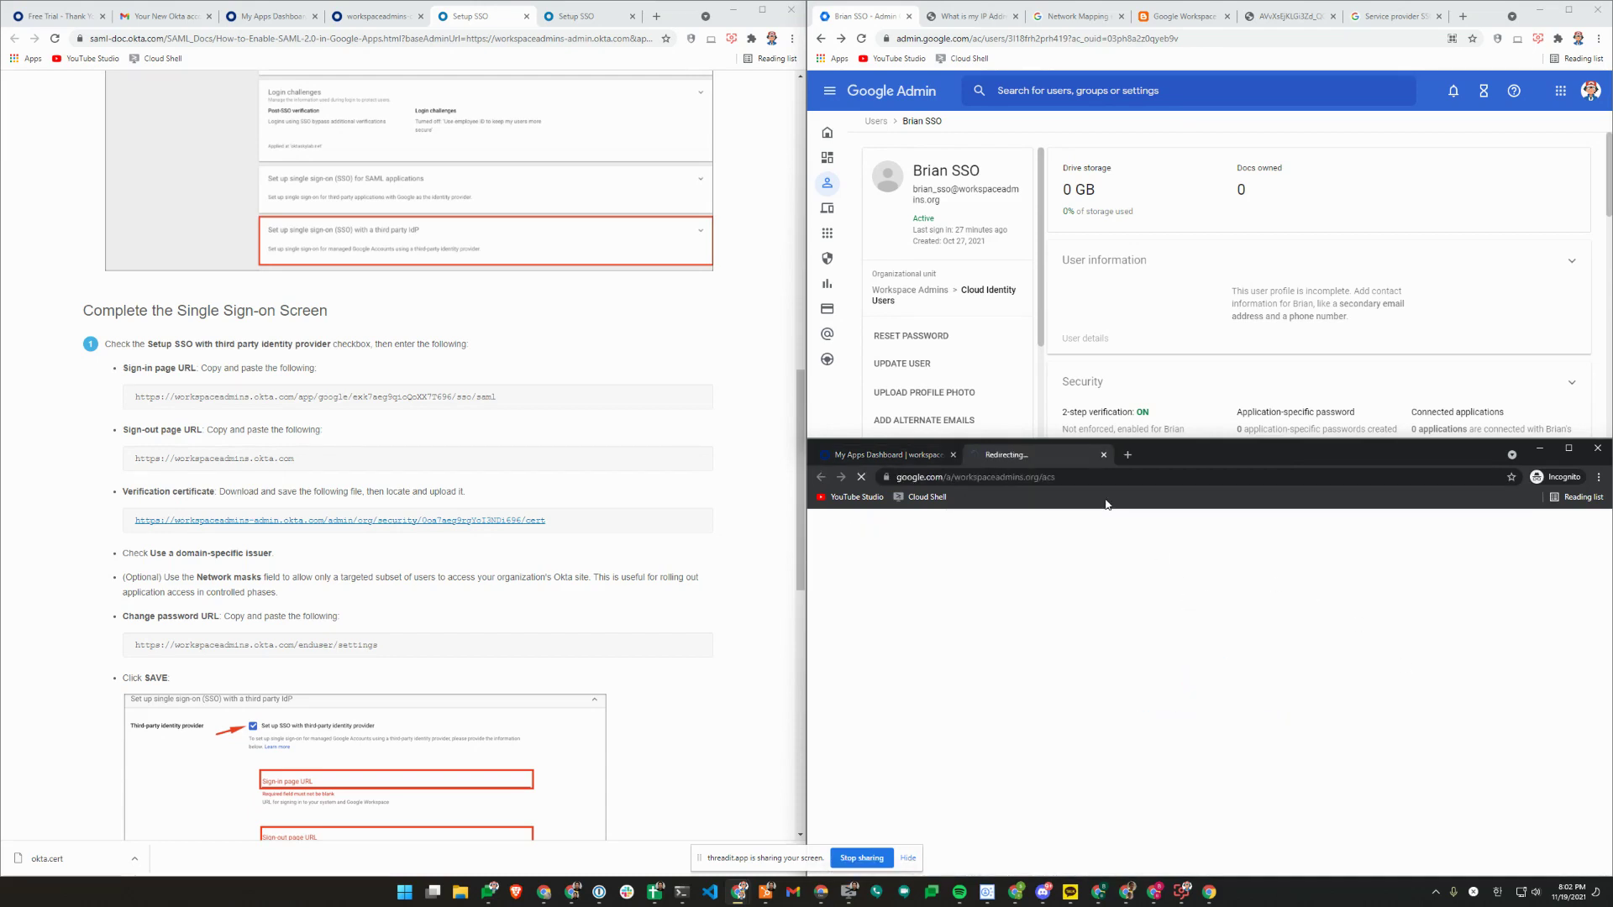
{"action": "left_click", "coordinate": [861, 42]}
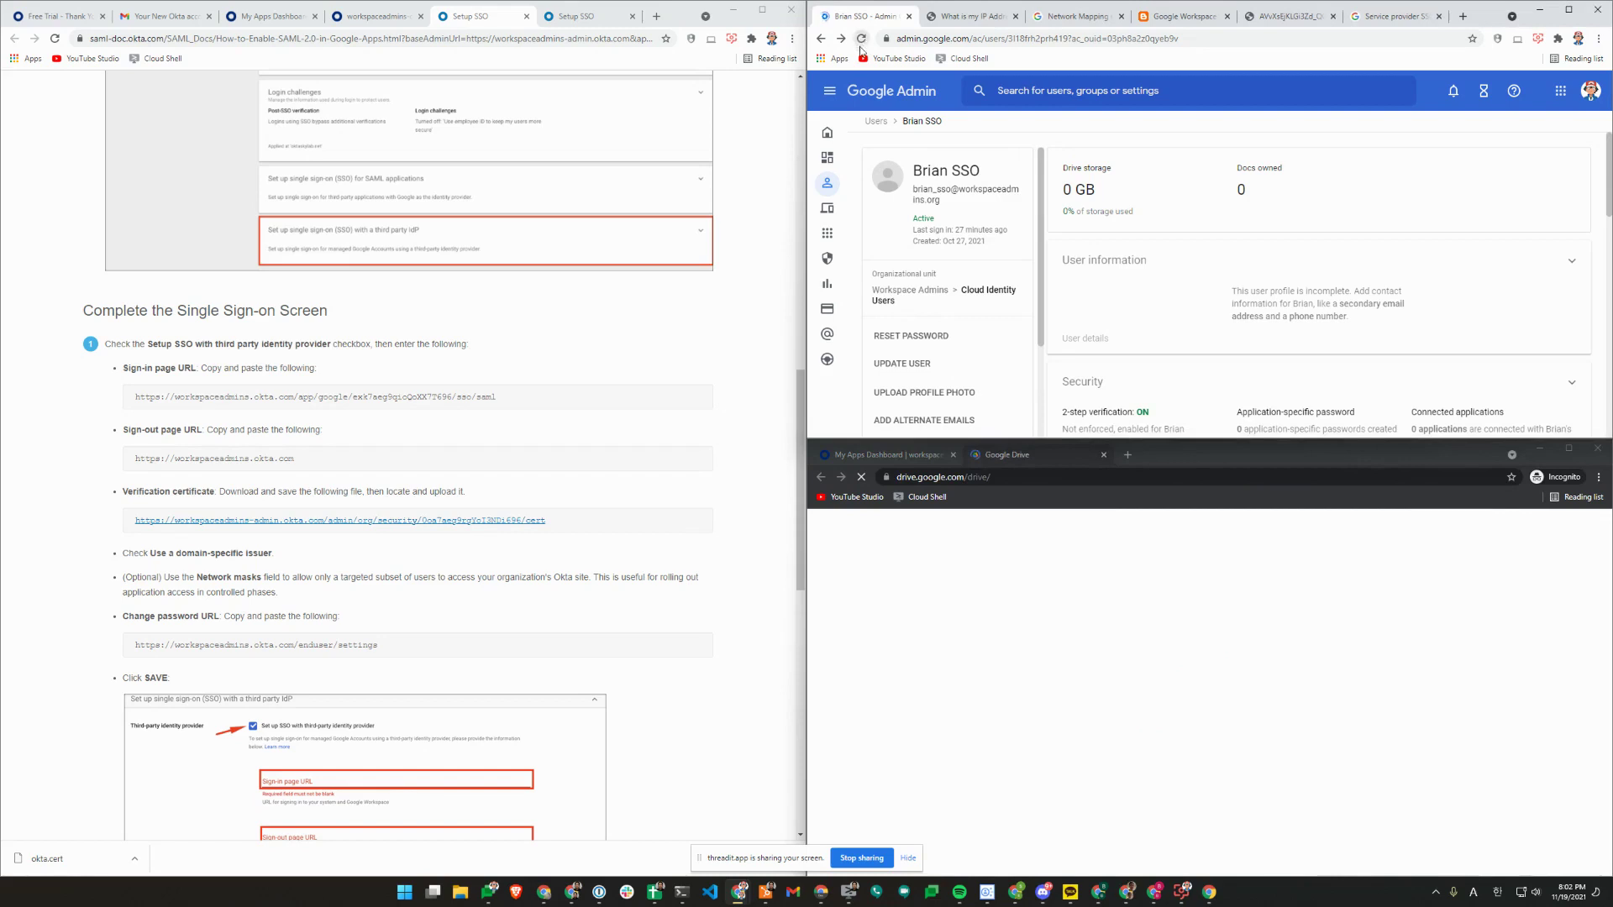
{"action": "left_click", "coordinate": [893, 455]}
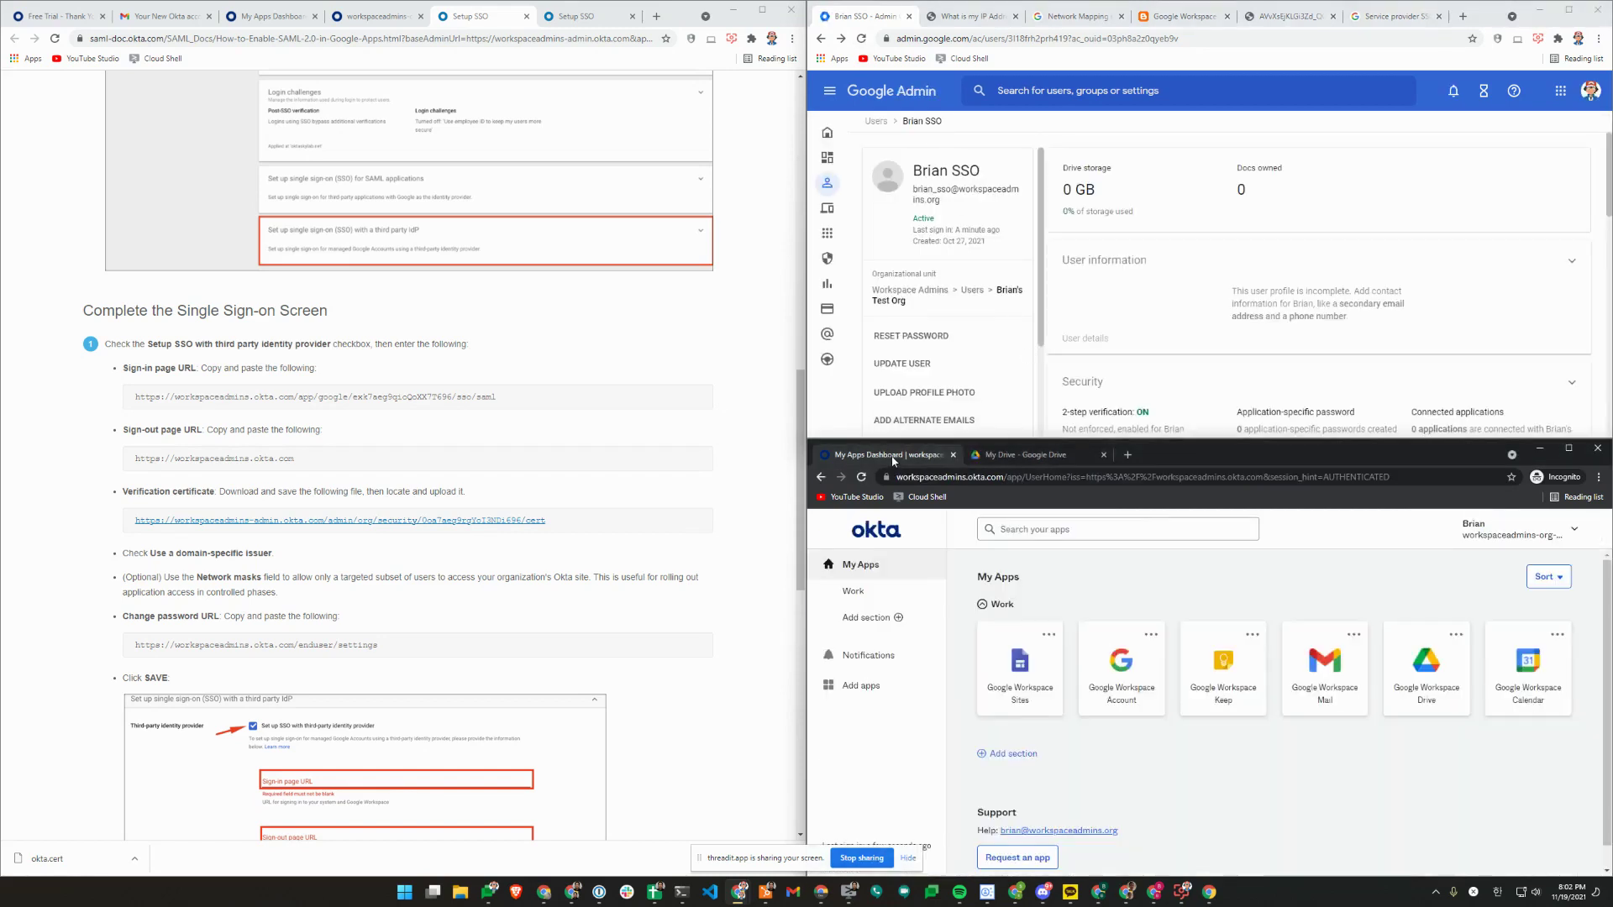
{"action": "left_click", "coordinate": [1325, 677]}
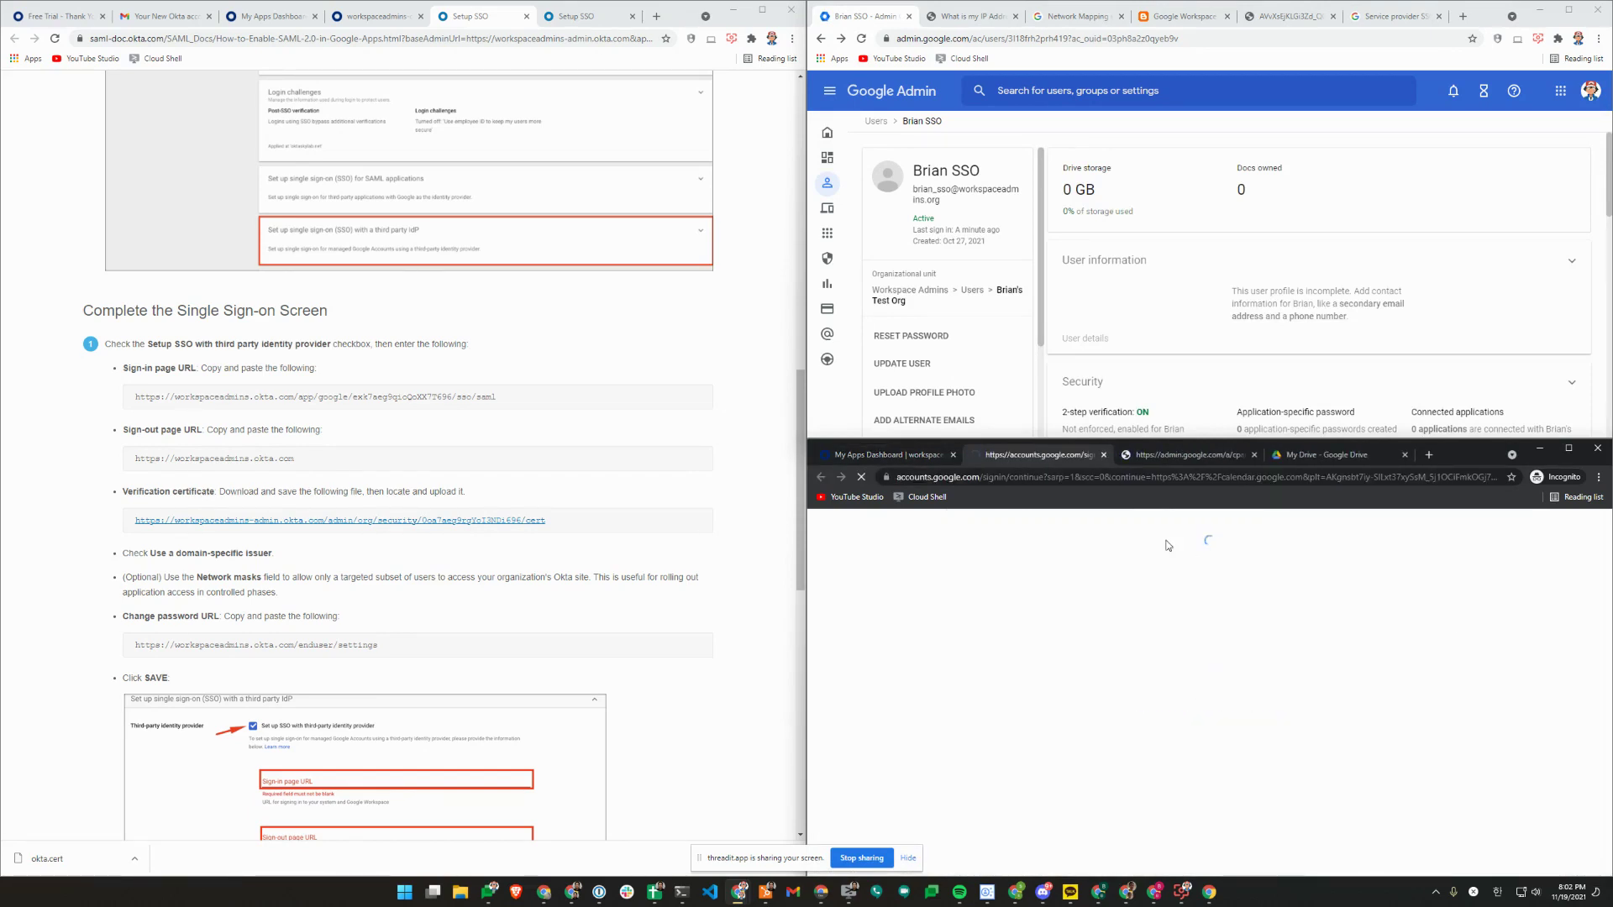
{"action": "left_click", "coordinate": [1156, 461]}
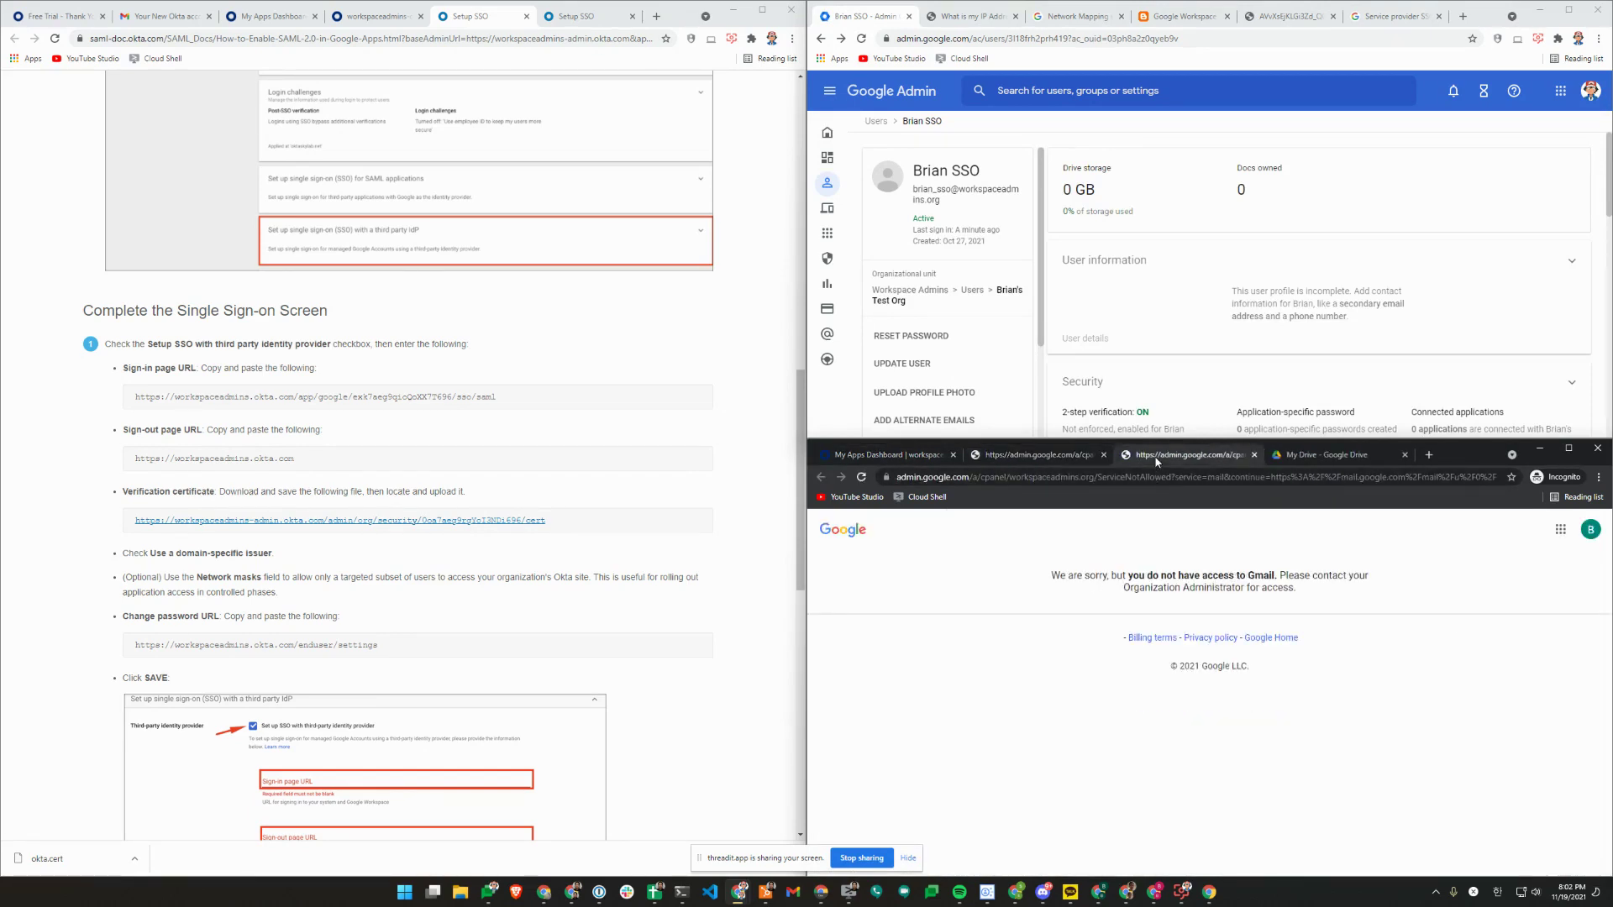